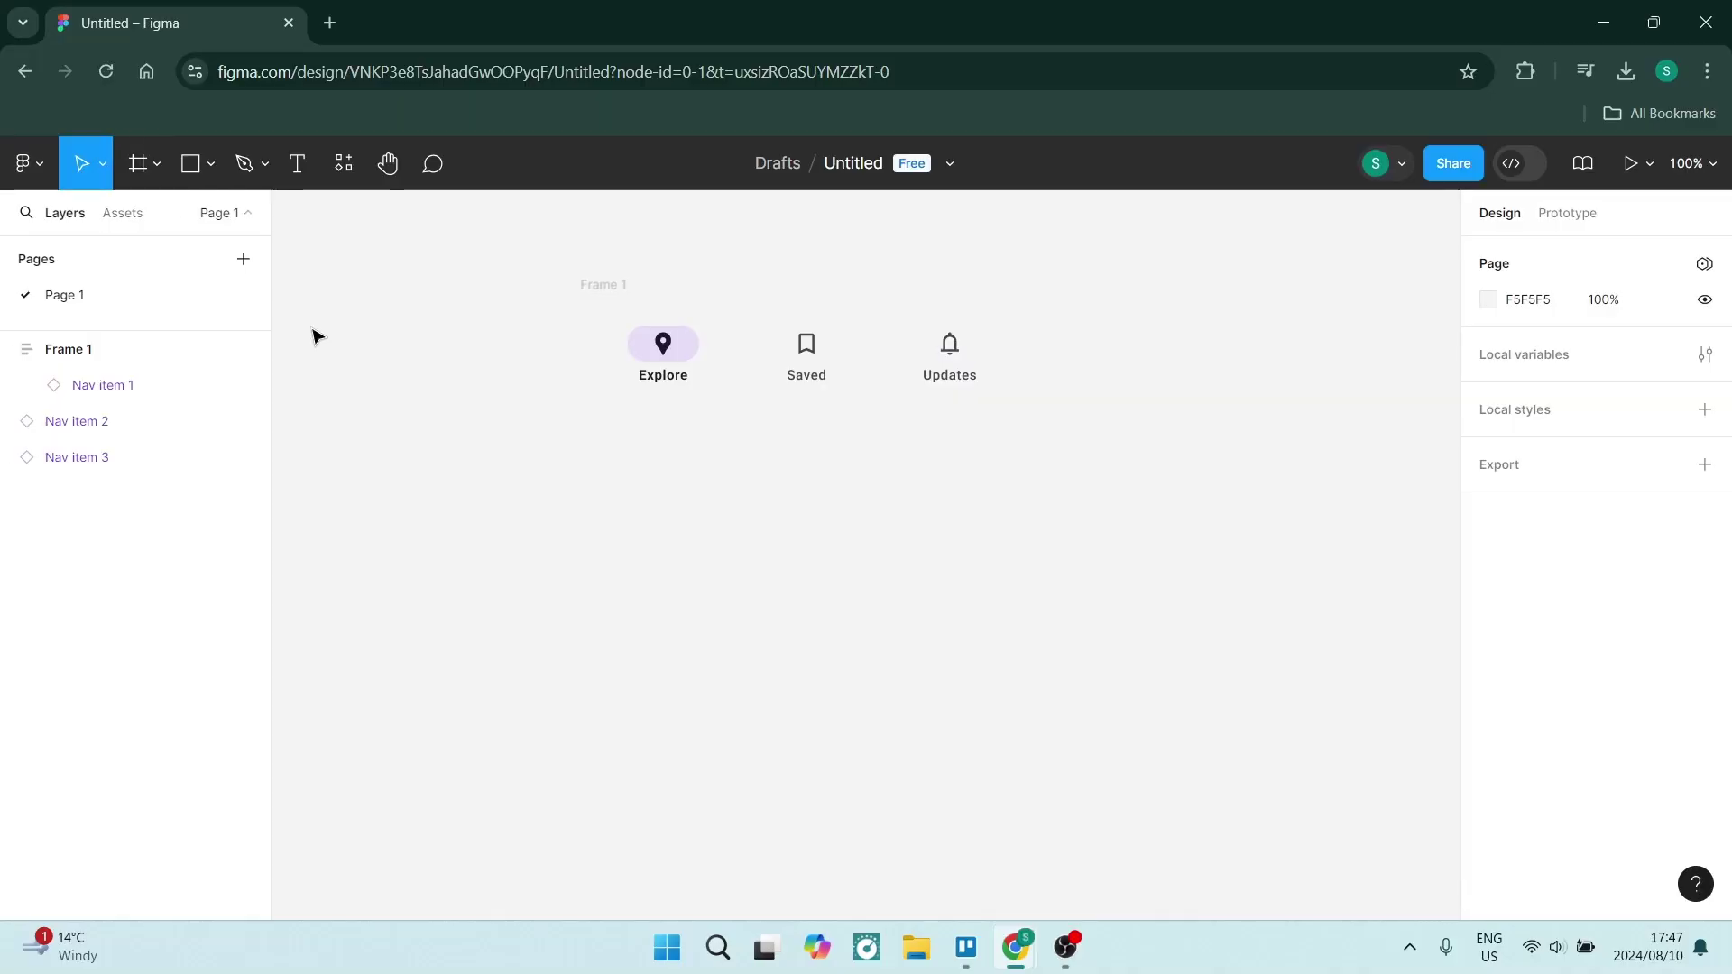
# Show the 'navigation bar' library results, including Material 3 and iOS 18 components
pyautogui.click(123, 214)
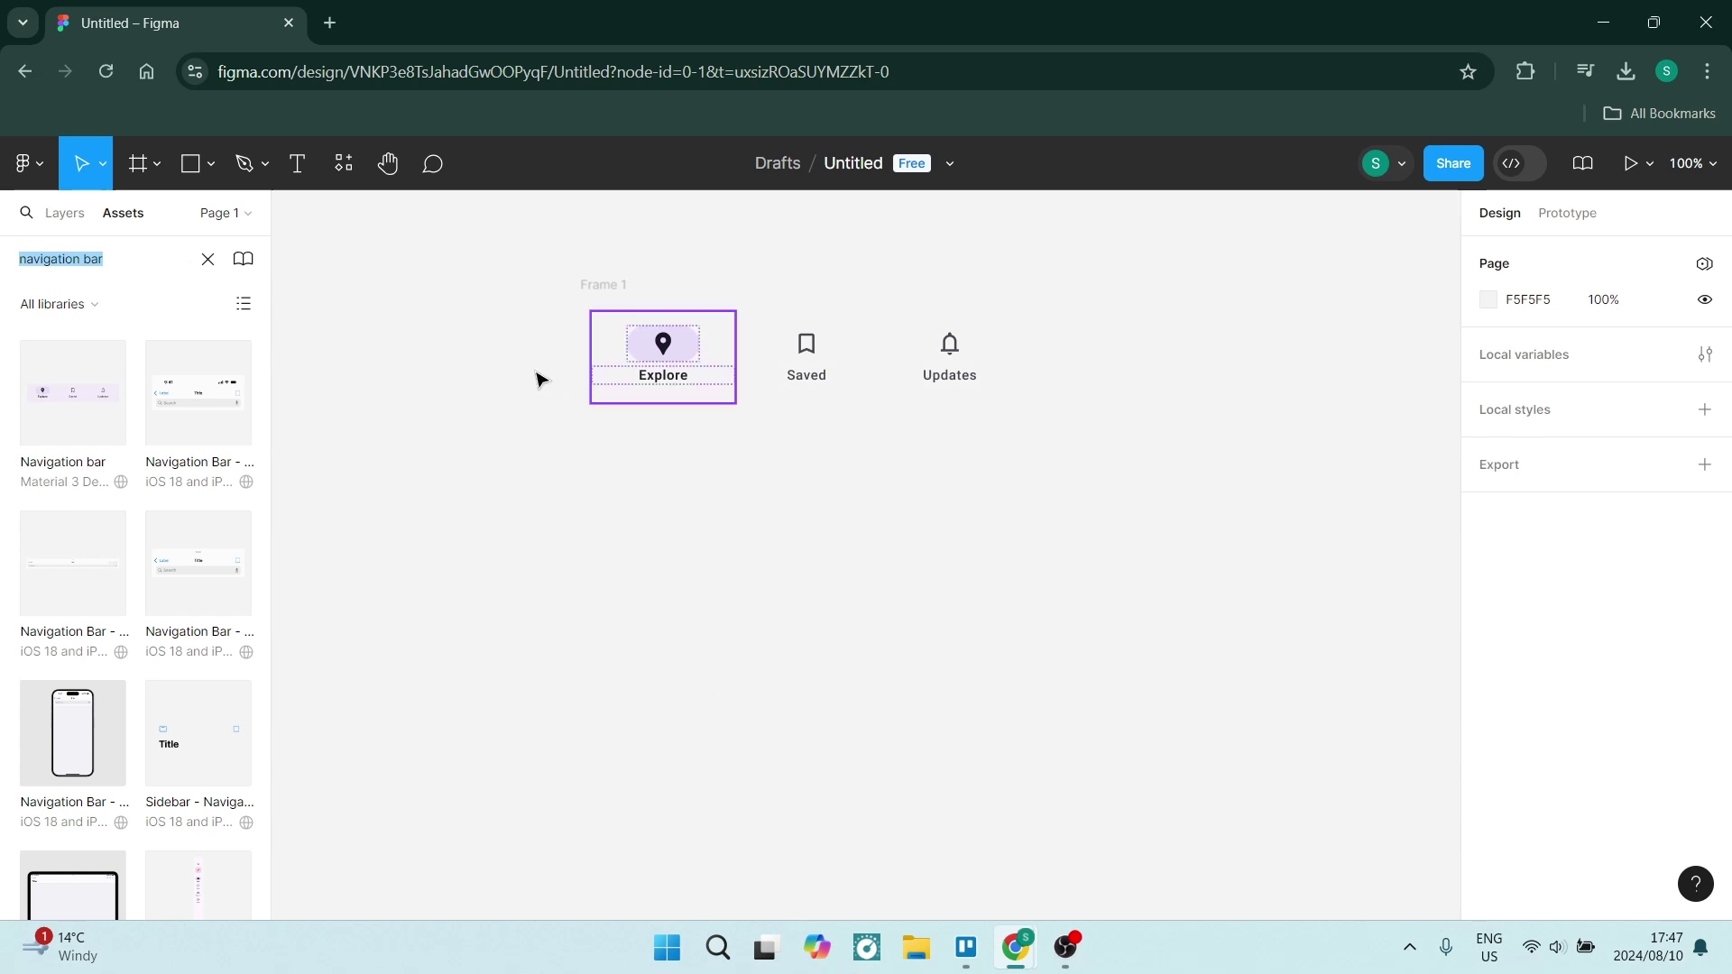
# Back in Layers, wrap the Explore nav item in an auto layout frame
pyautogui.click(65, 222)
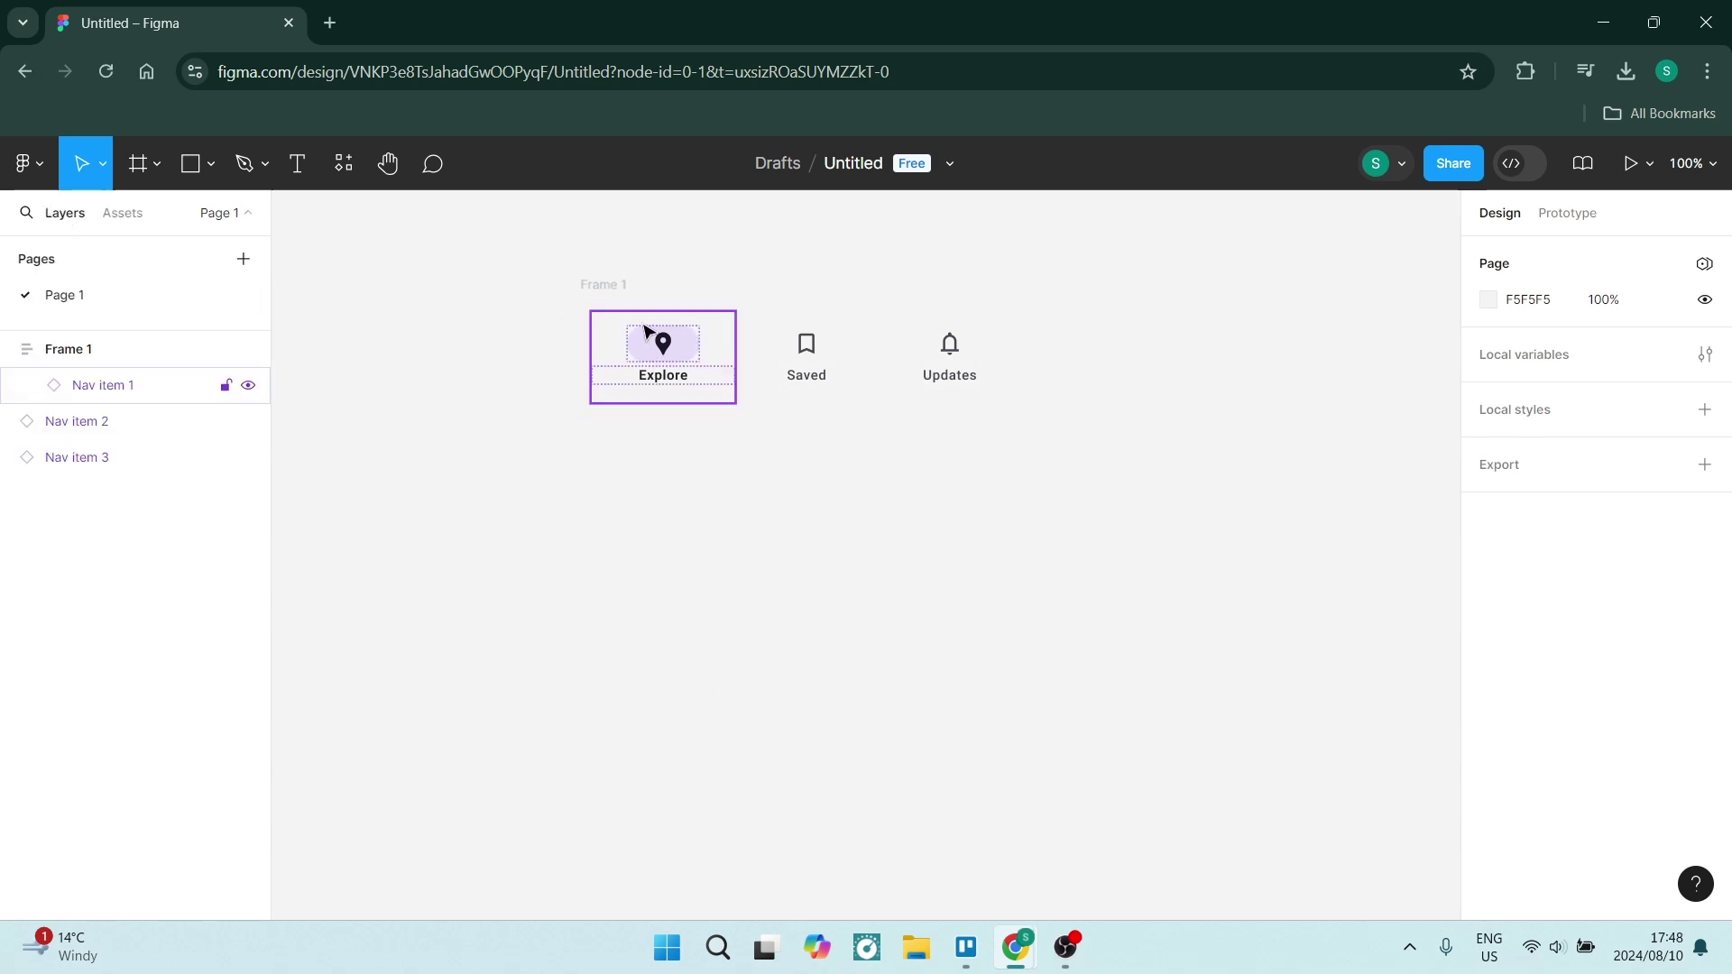
pyautogui.click(611, 358)
pyautogui.click(611, 358)
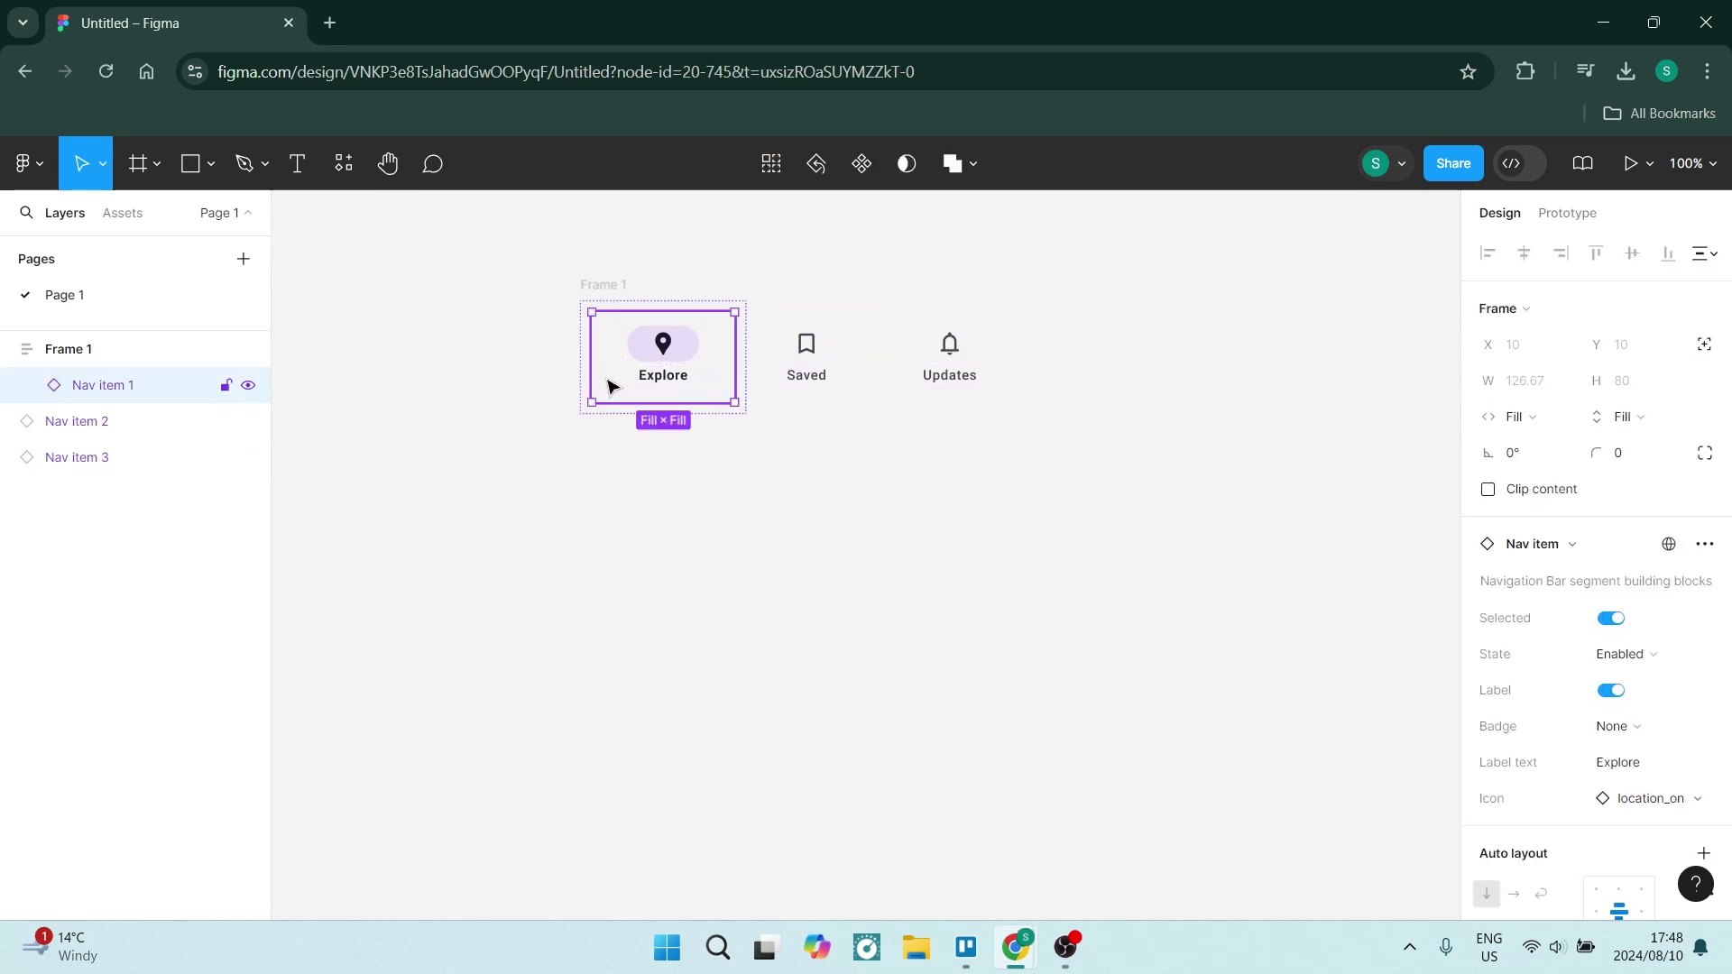
pyautogui.rightClick(665, 358)
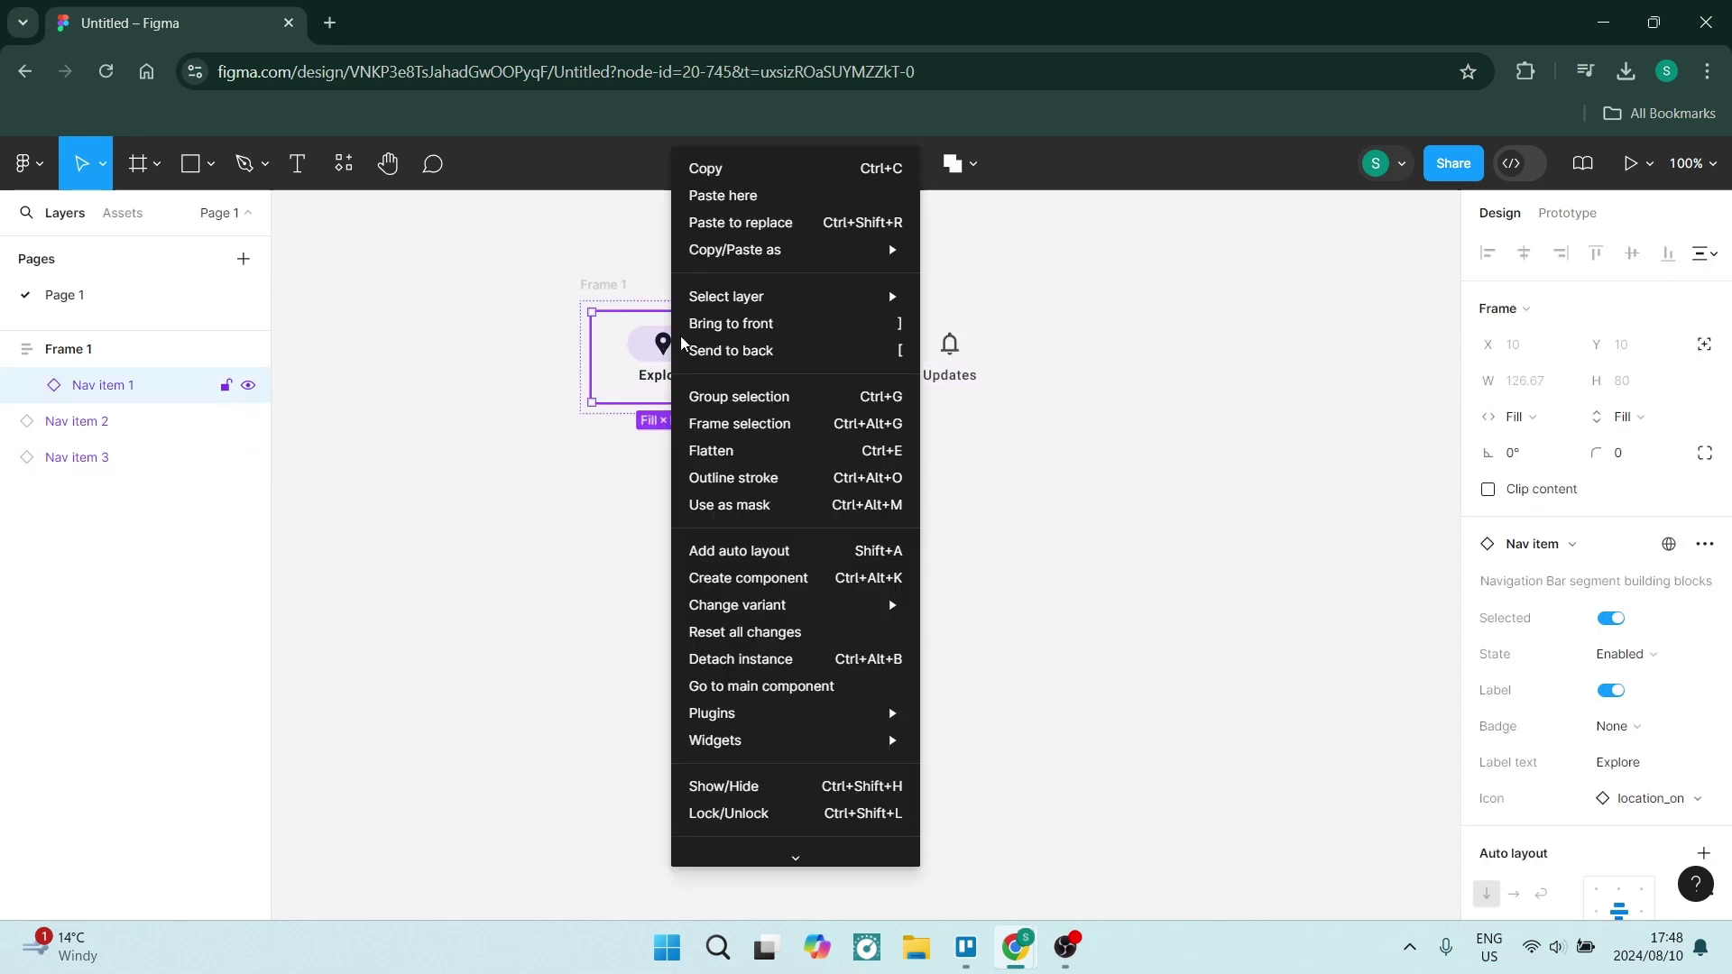
pyautogui.click(761, 560)
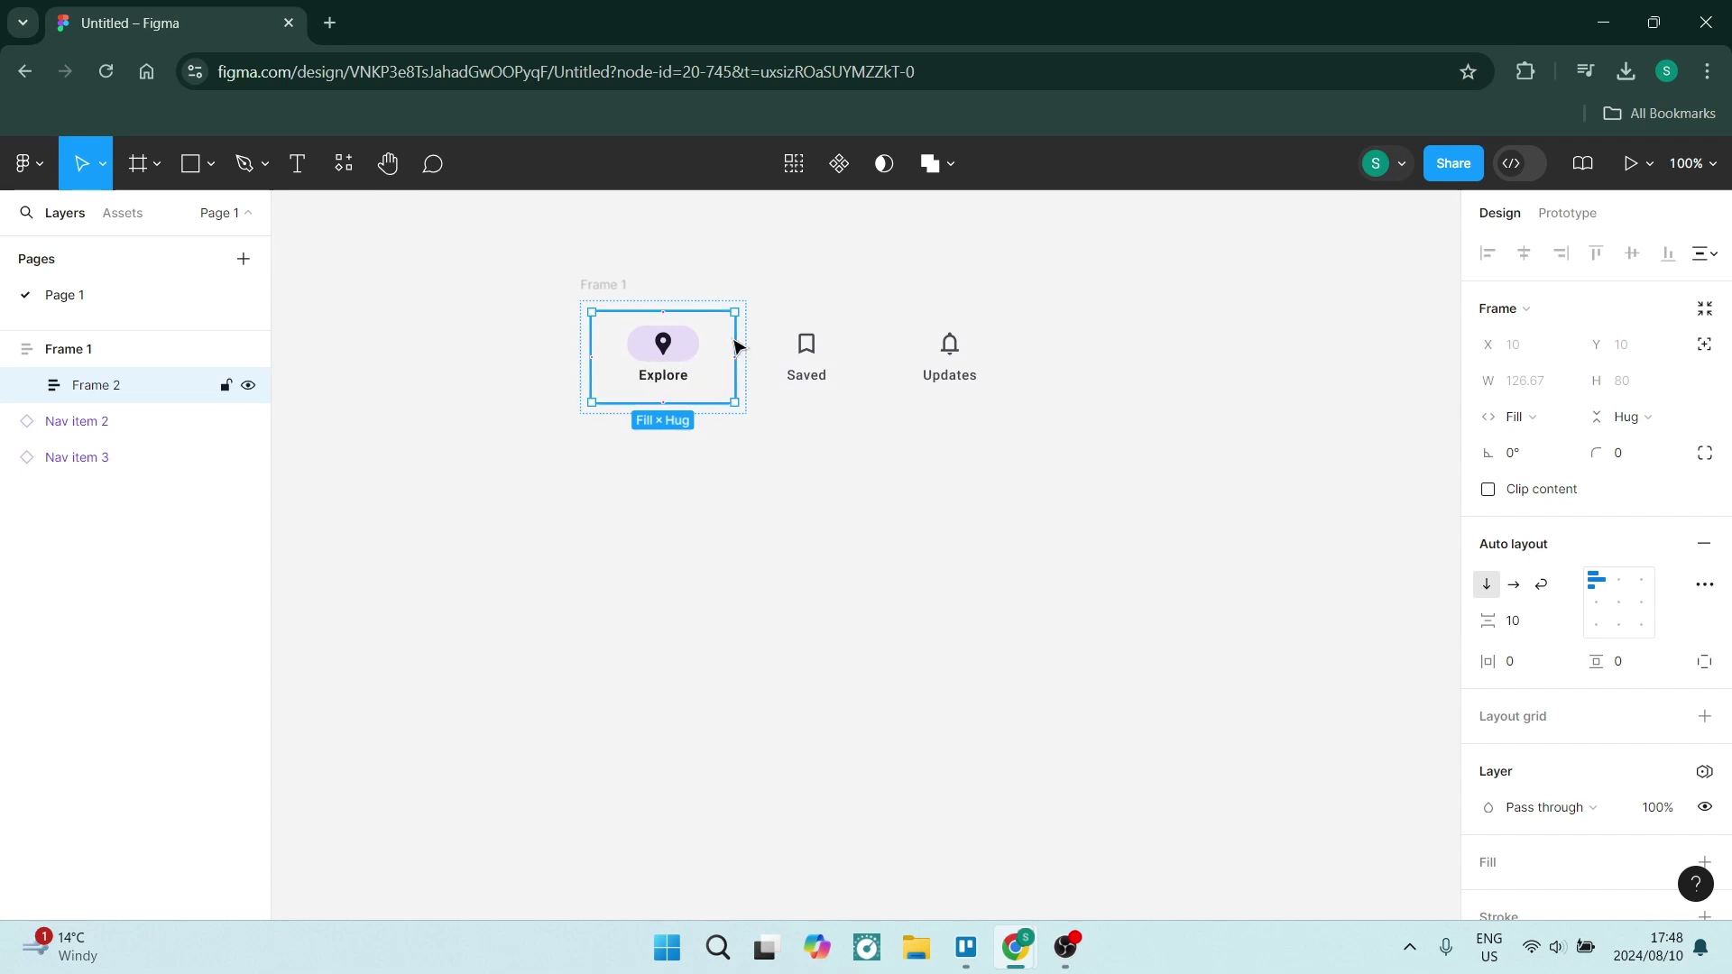
# Wrap the Saved and Updates nav items in auto layout frames, then deselect
pyautogui.click(776, 335)
pyautogui.rightClick(776, 335)
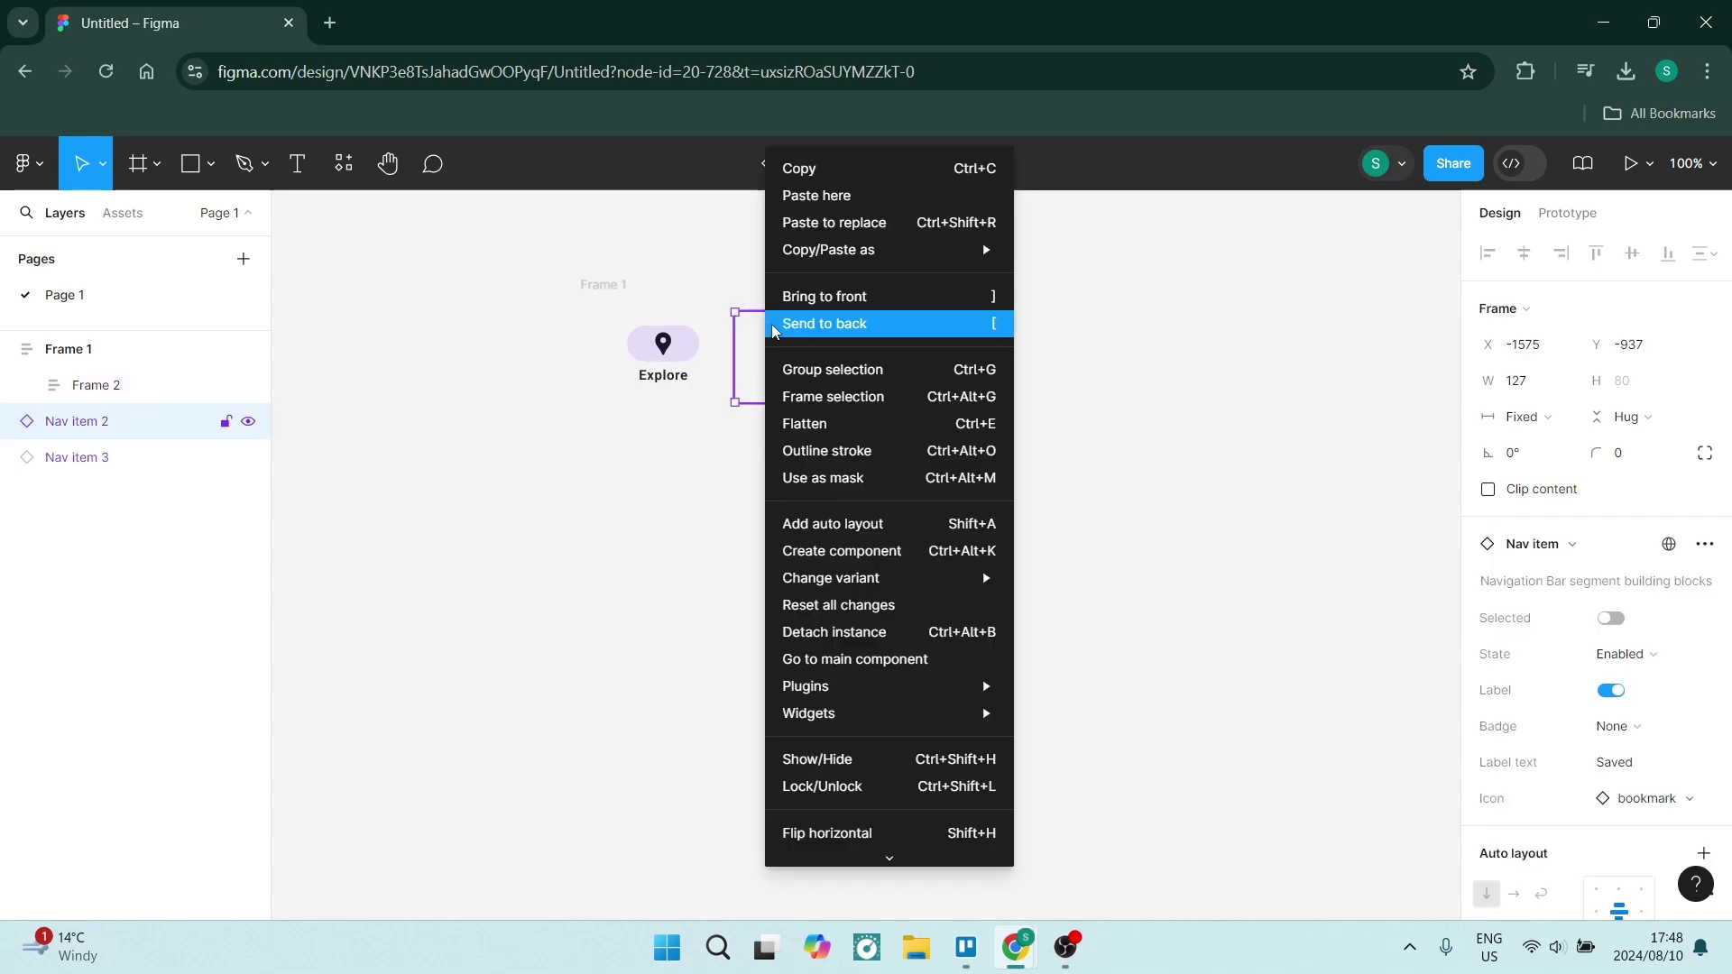
pyautogui.click(819, 534)
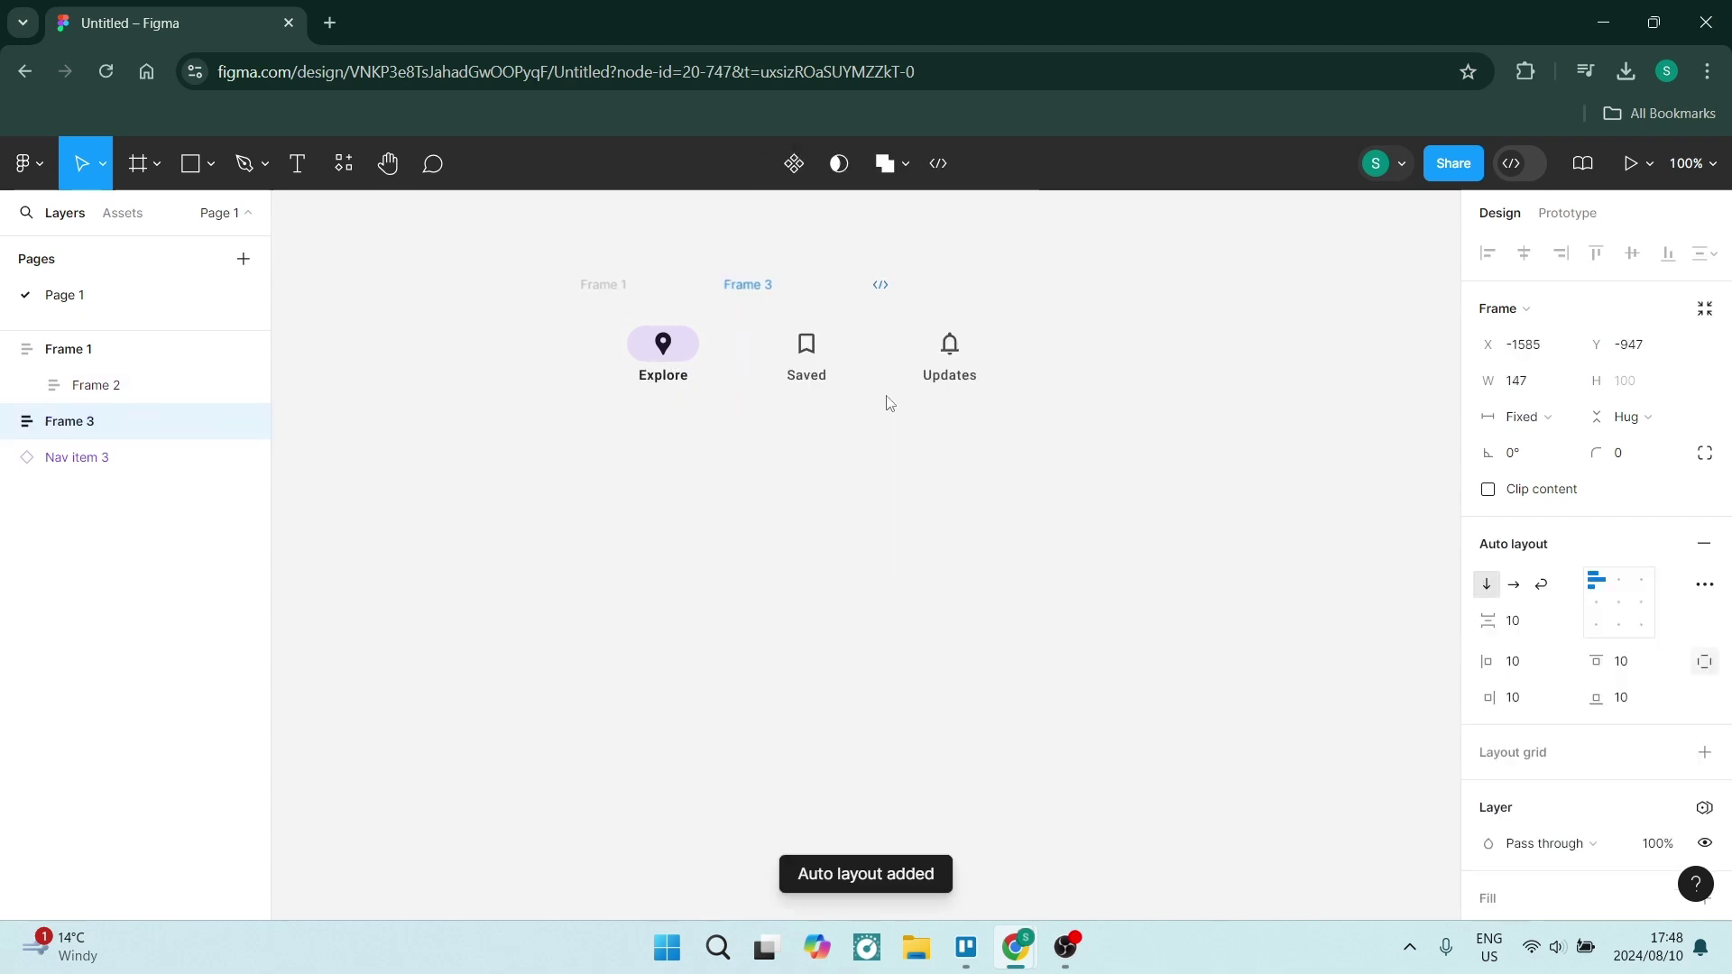
pyautogui.rightClick(919, 345)
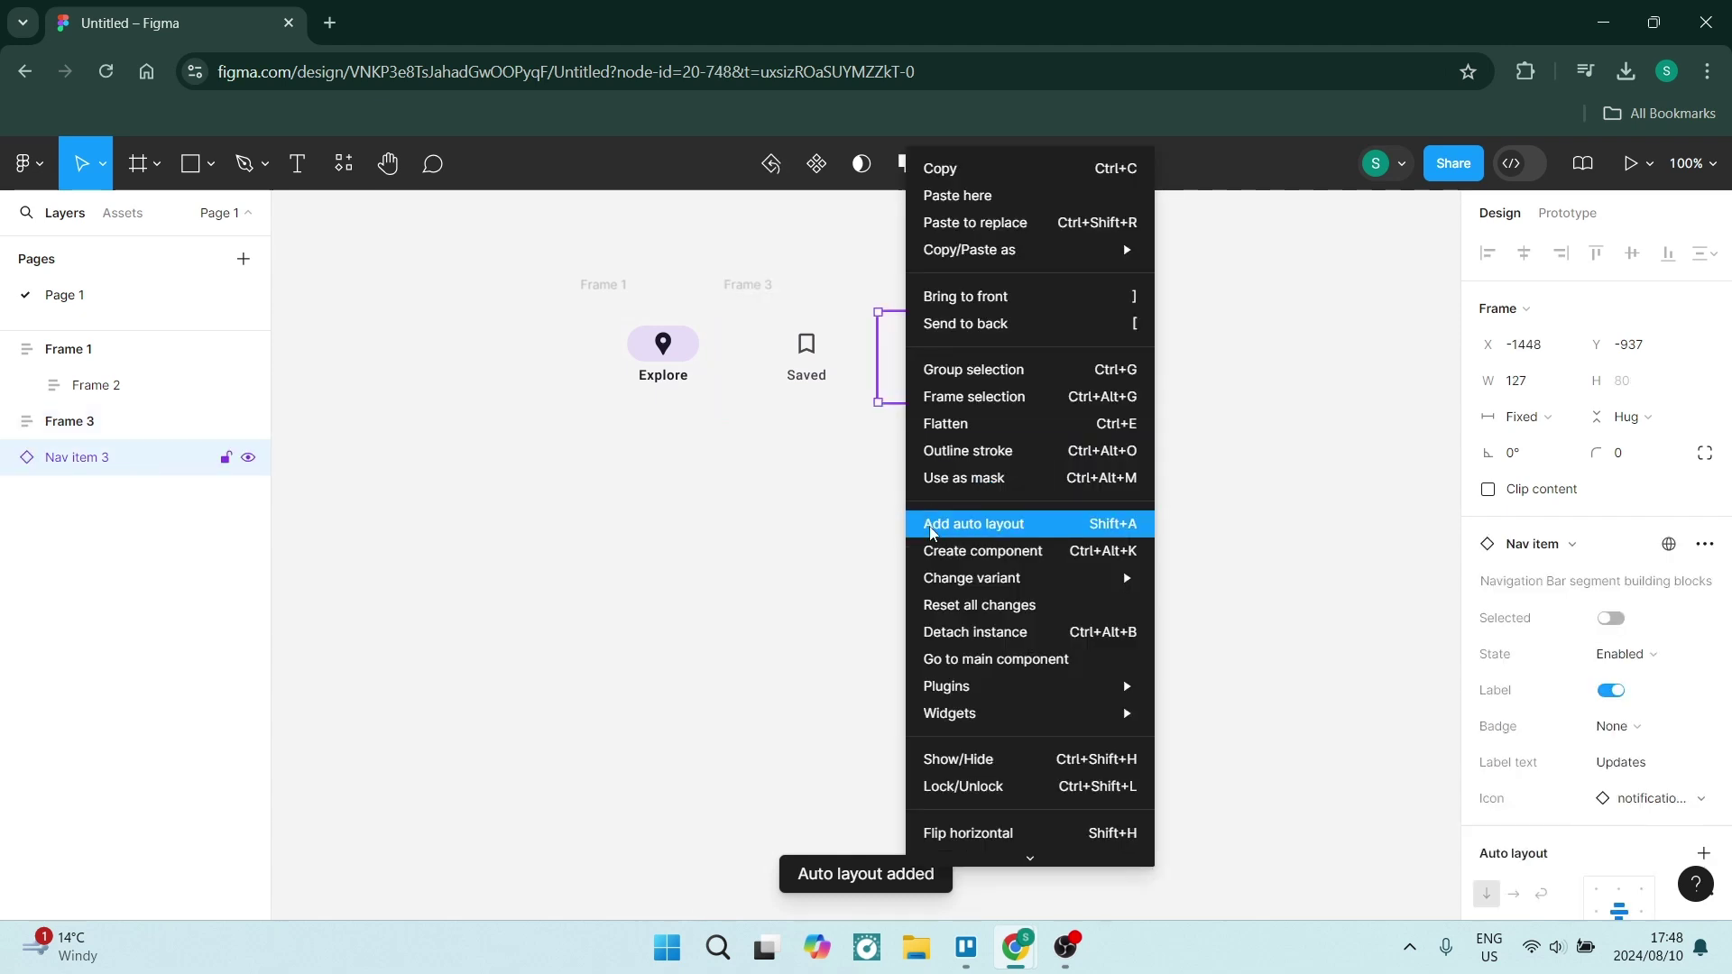
pyautogui.hotkey('shift', 'a')
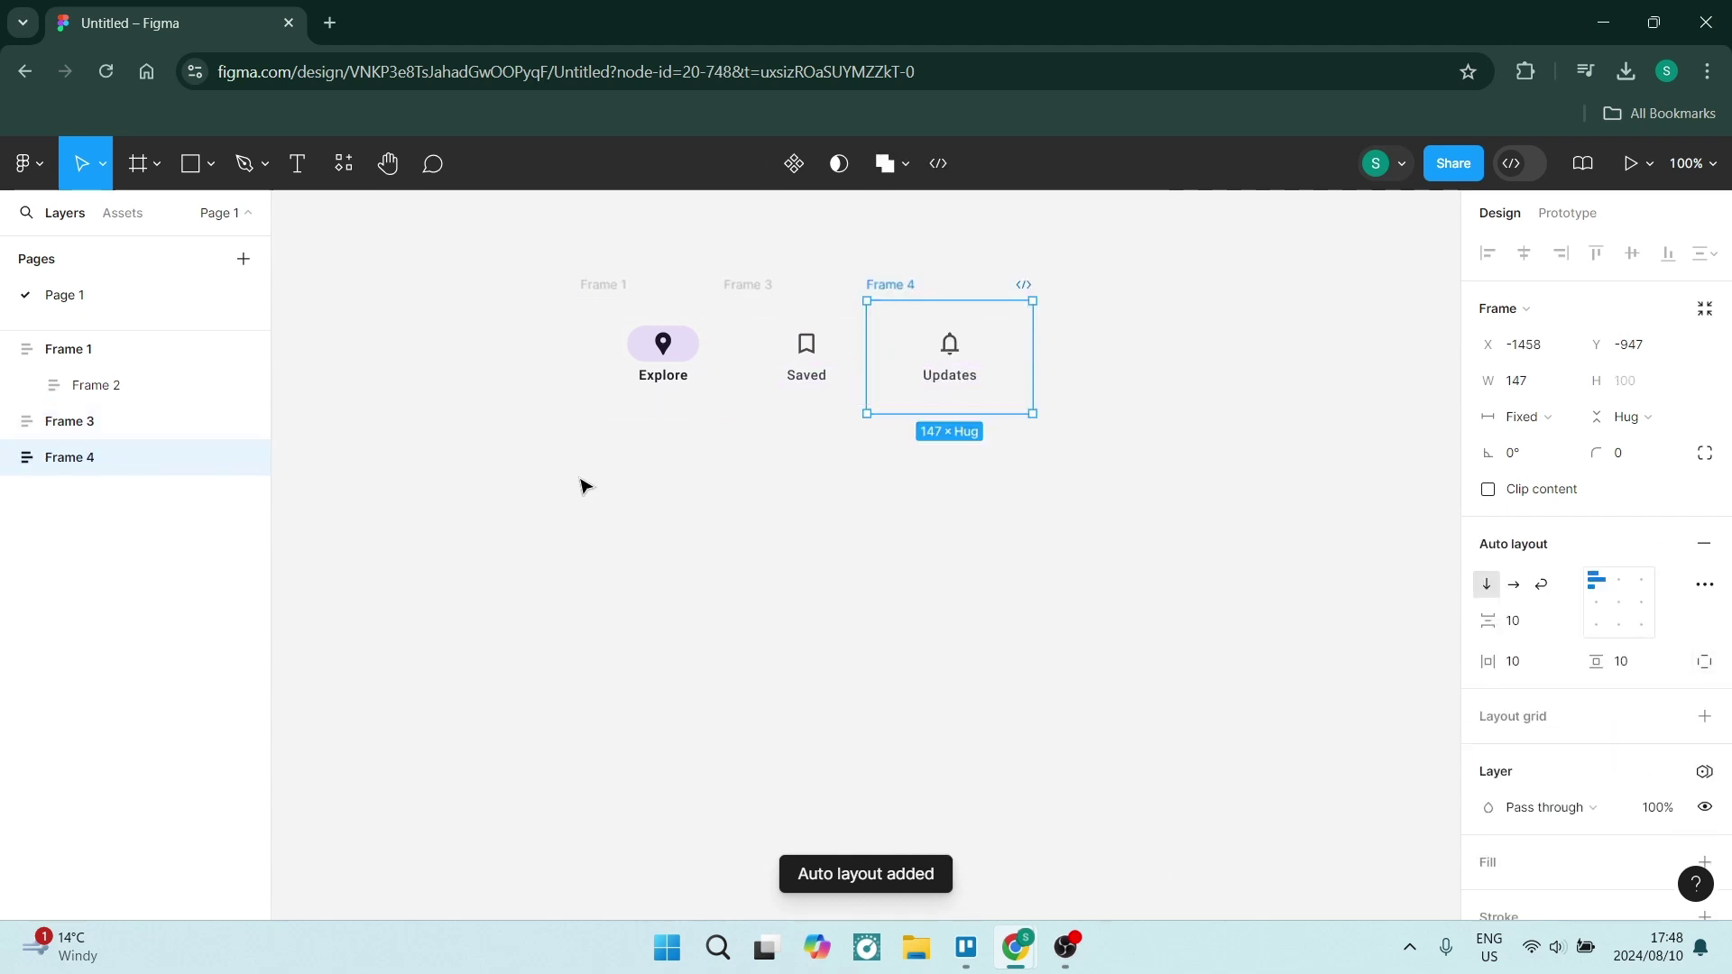
pyautogui.click(582, 570)
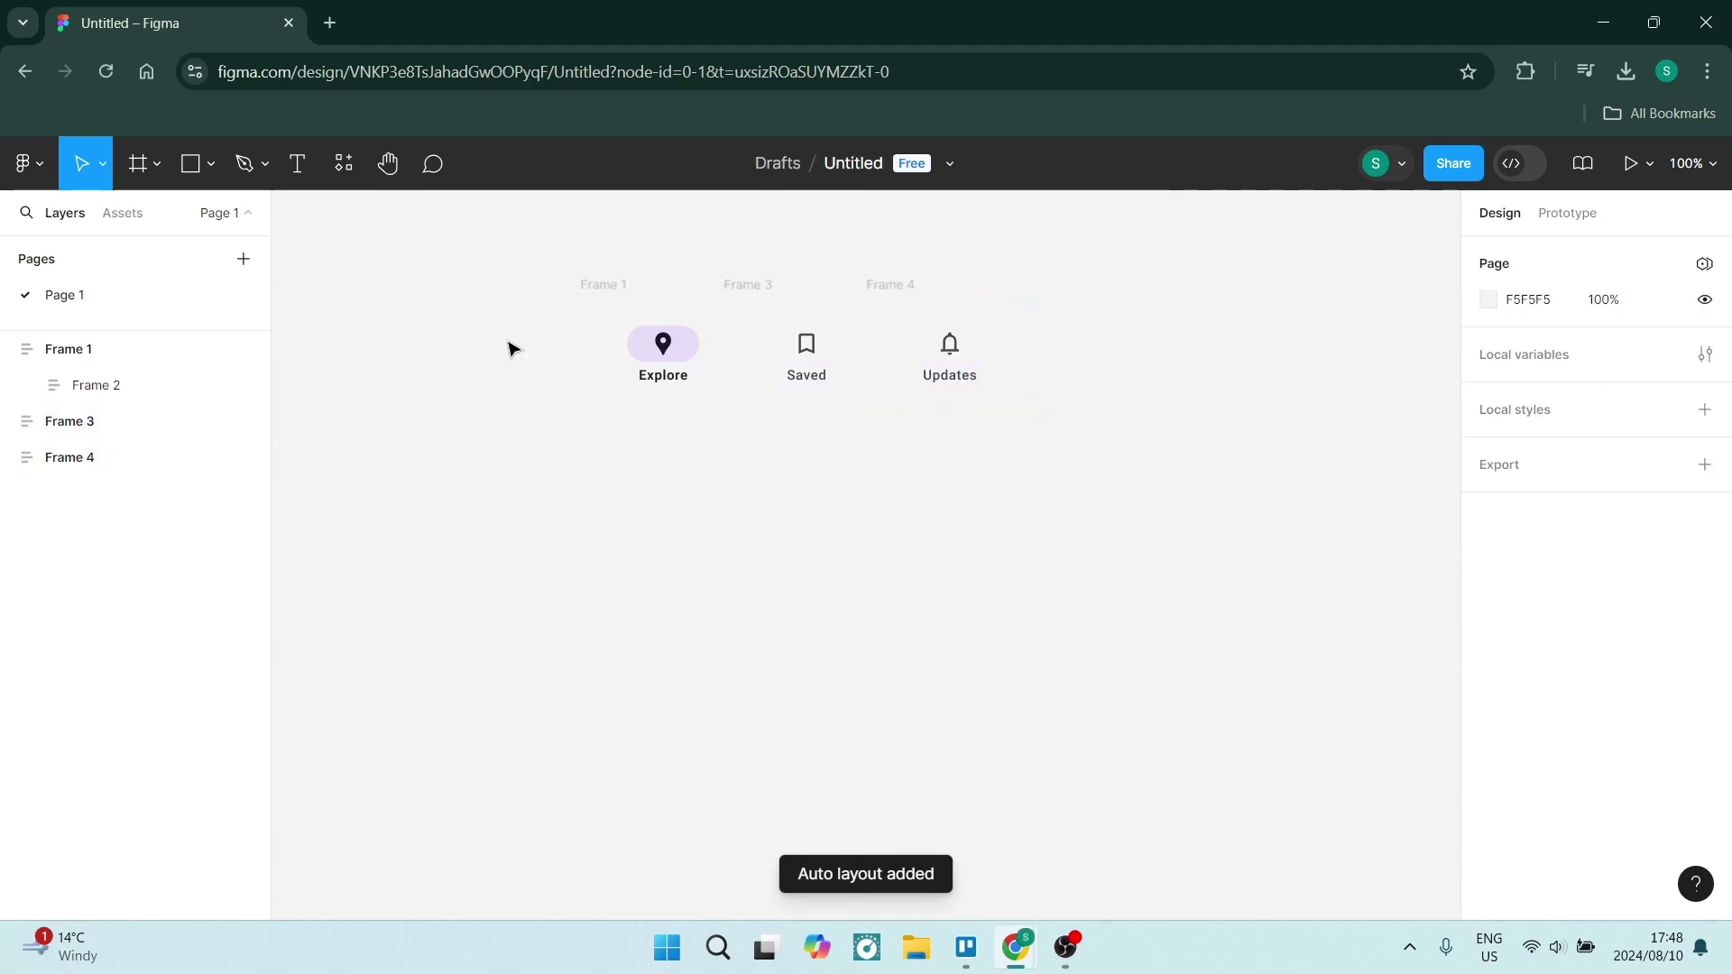
# Add a white FFFFFF fill to the Explore frame (Frame 1)
pyautogui.click(588, 341)
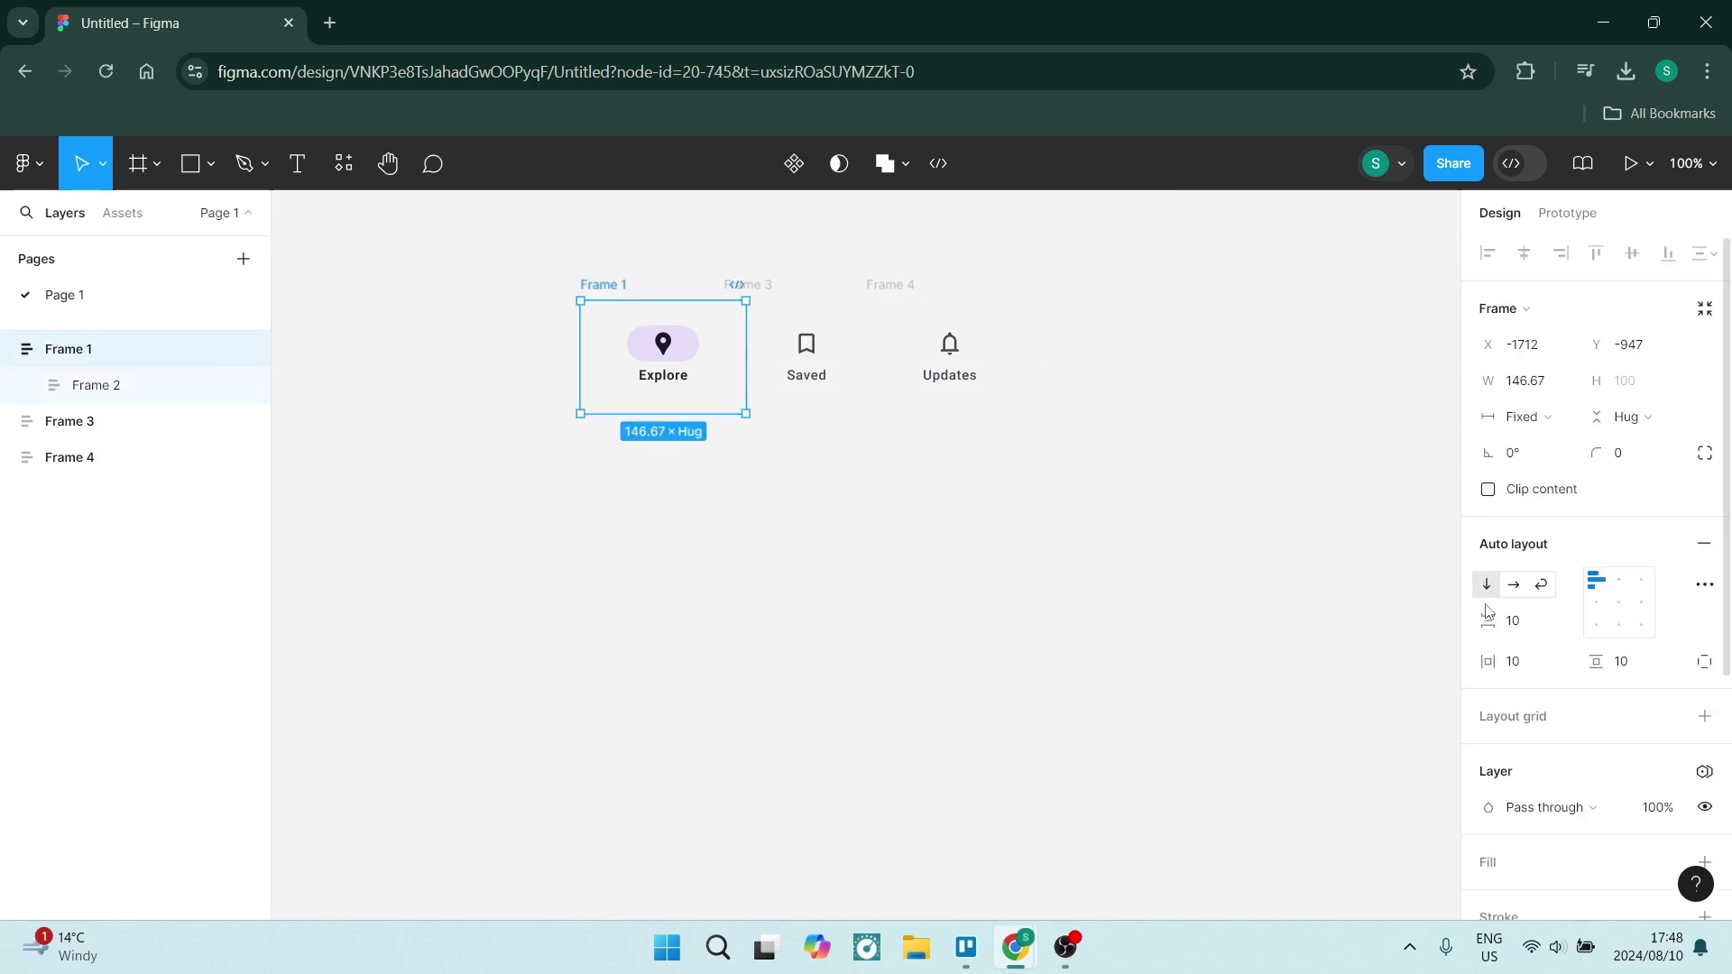
pyautogui.scroll(-3, 1498, 595)
pyautogui.scroll(-1, 1443, 574)
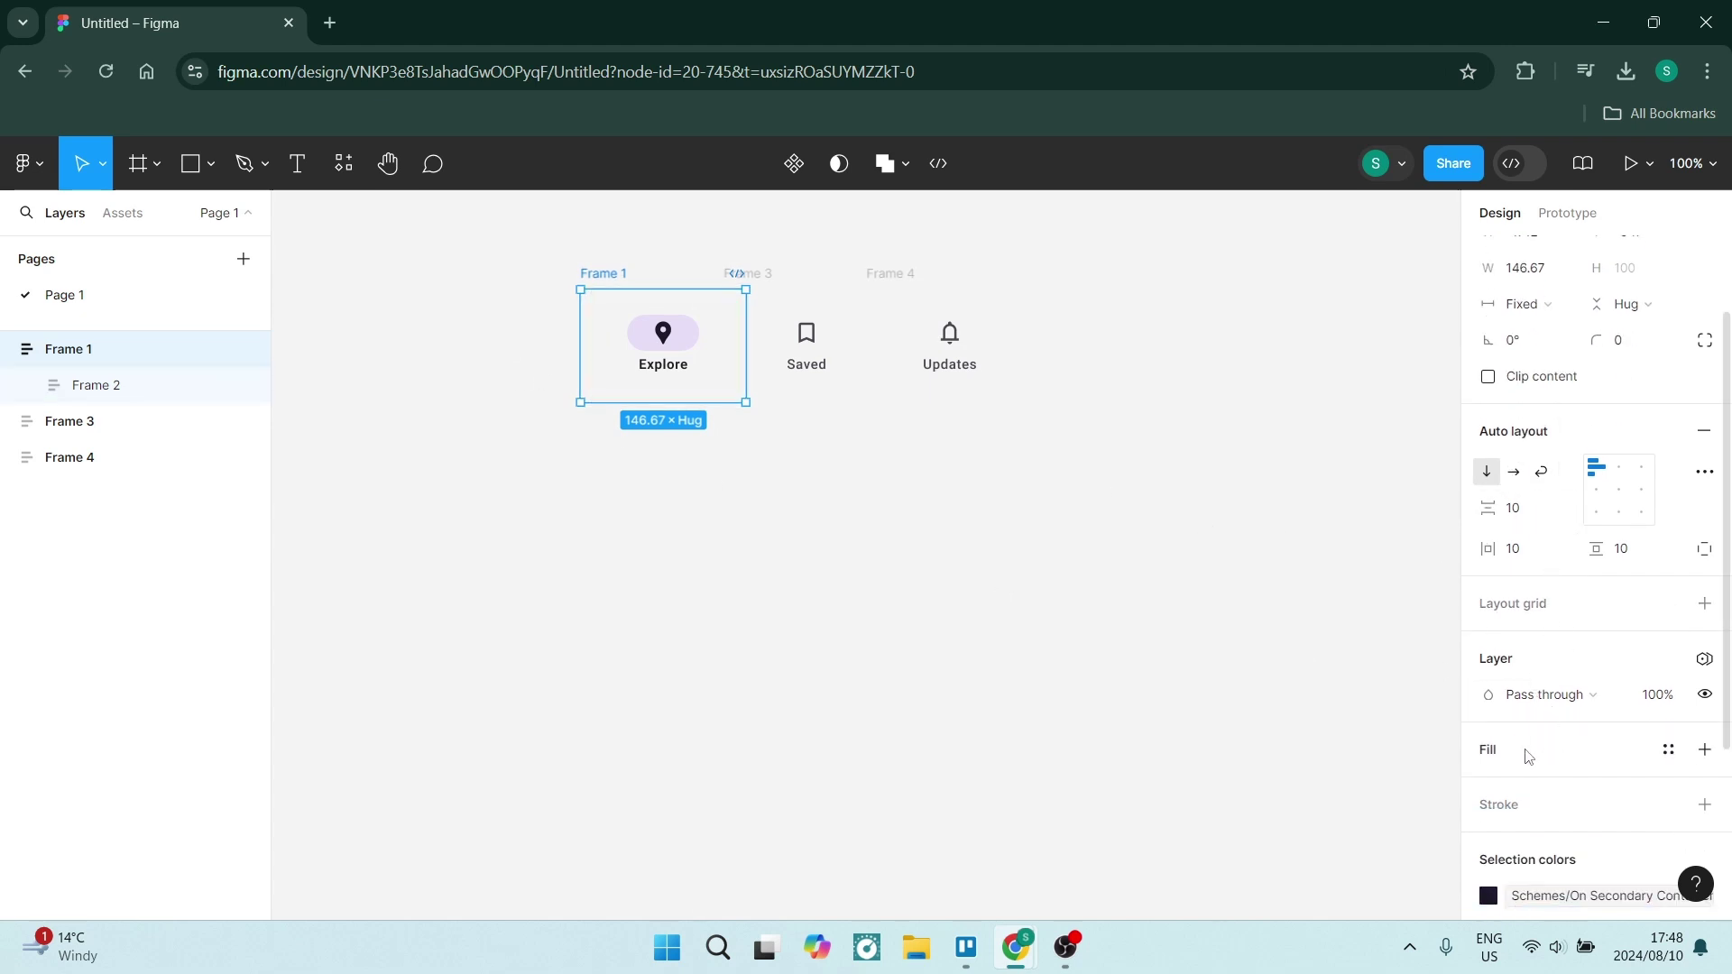
pyautogui.click(1525, 752)
pyautogui.click(1488, 786)
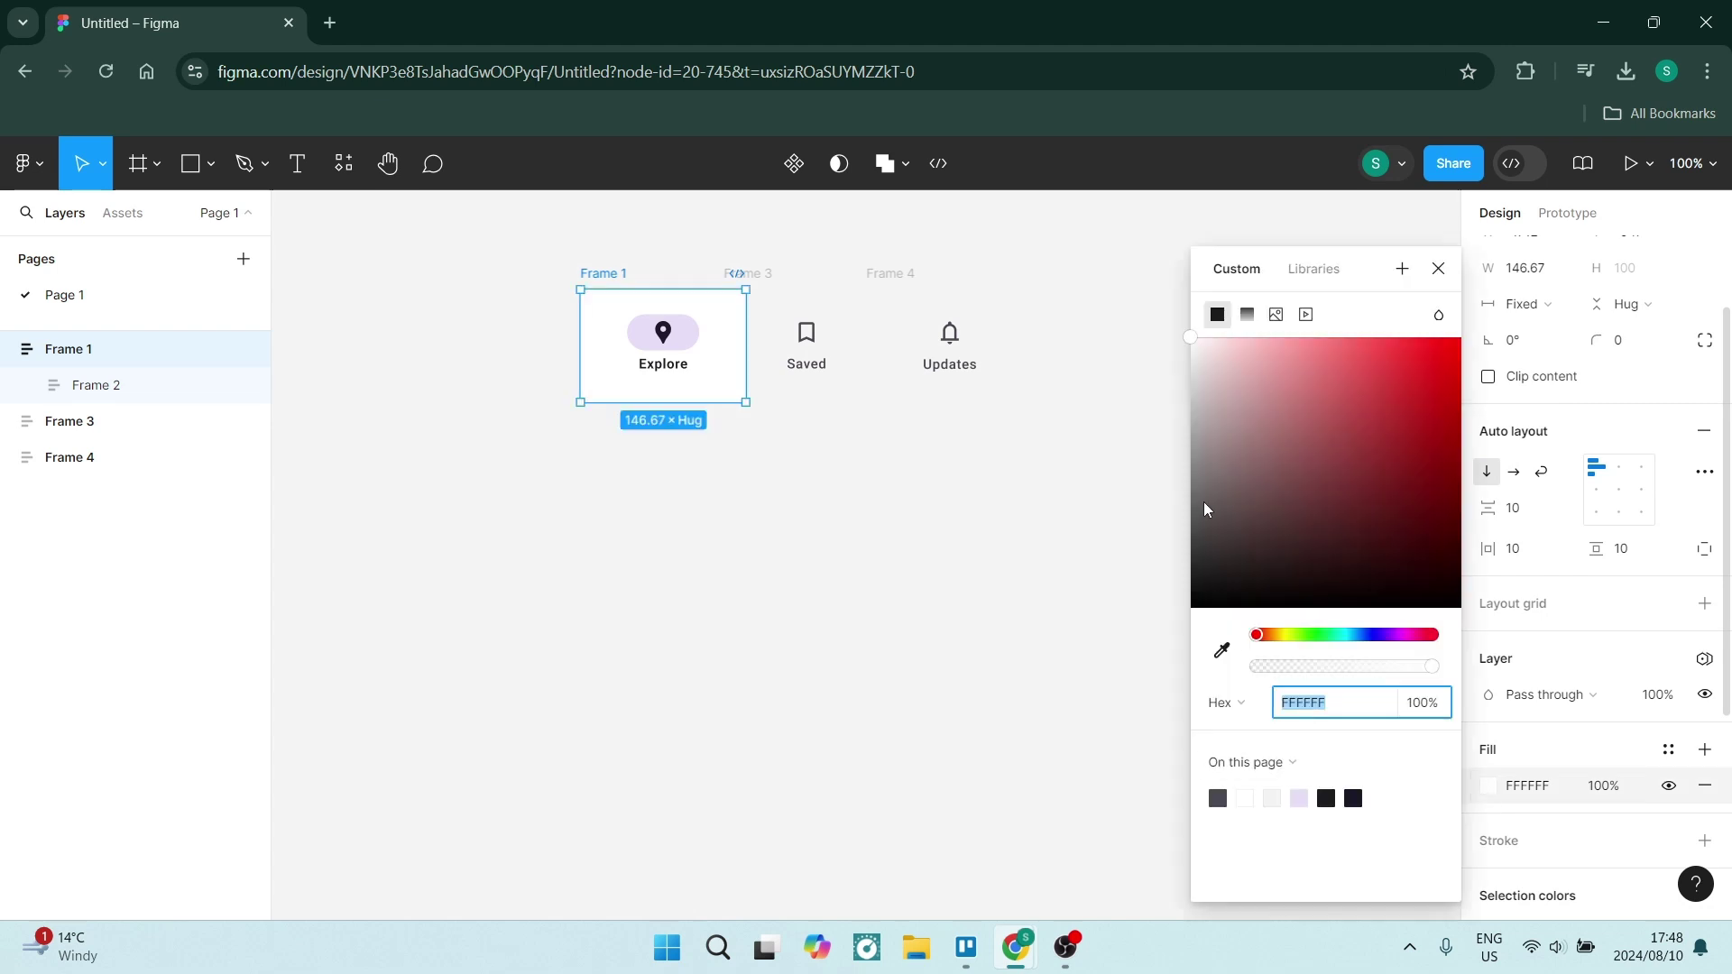
pyautogui.moveTo(1206, 479); pyautogui.dragTo(1152, 316)
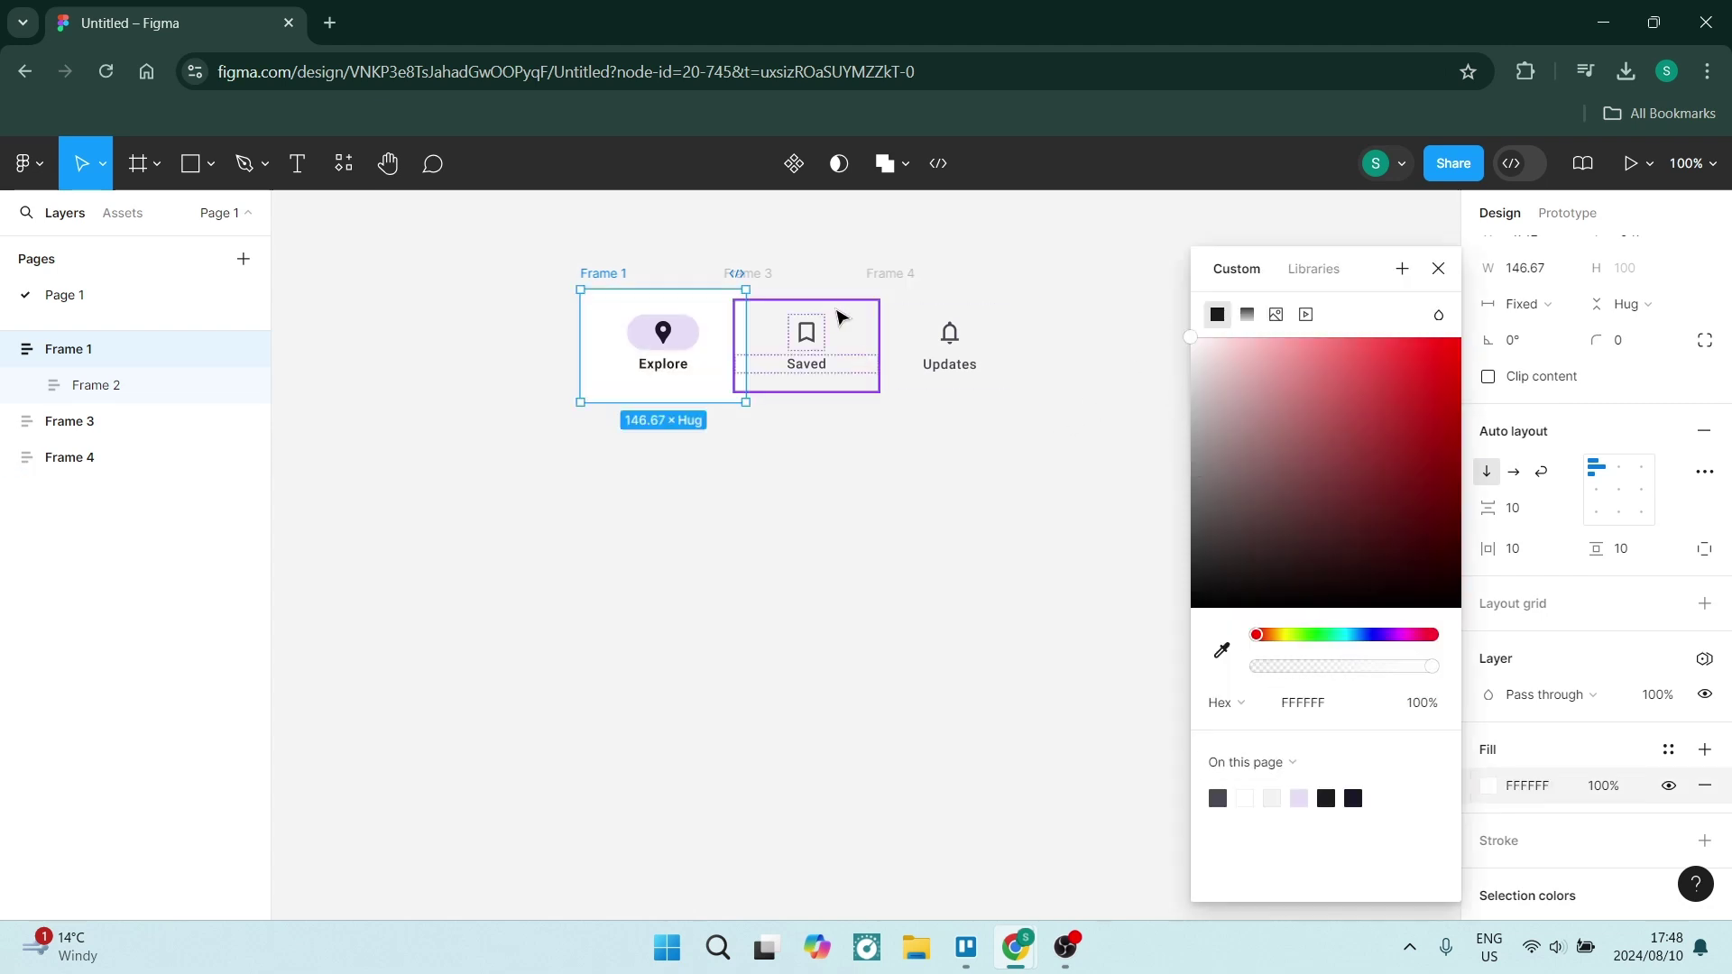
# Add white FFFFFF fills to the Saved and Updates frames
pyautogui.click(838, 308)
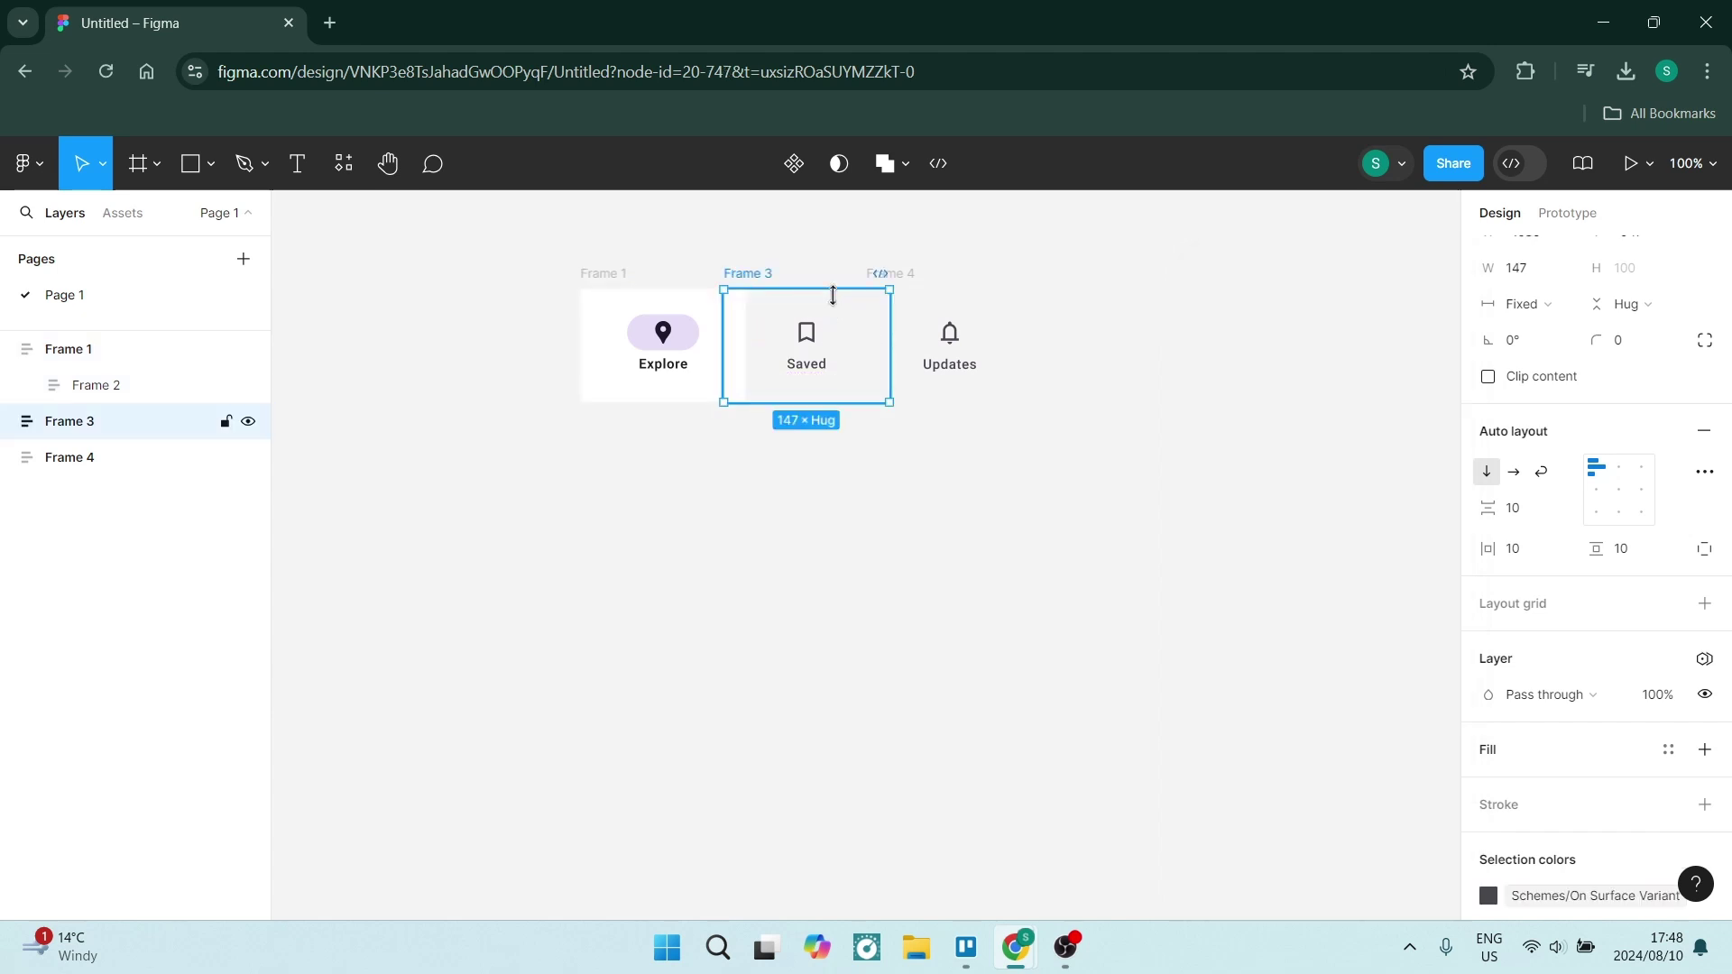
pyautogui.click(1495, 752)
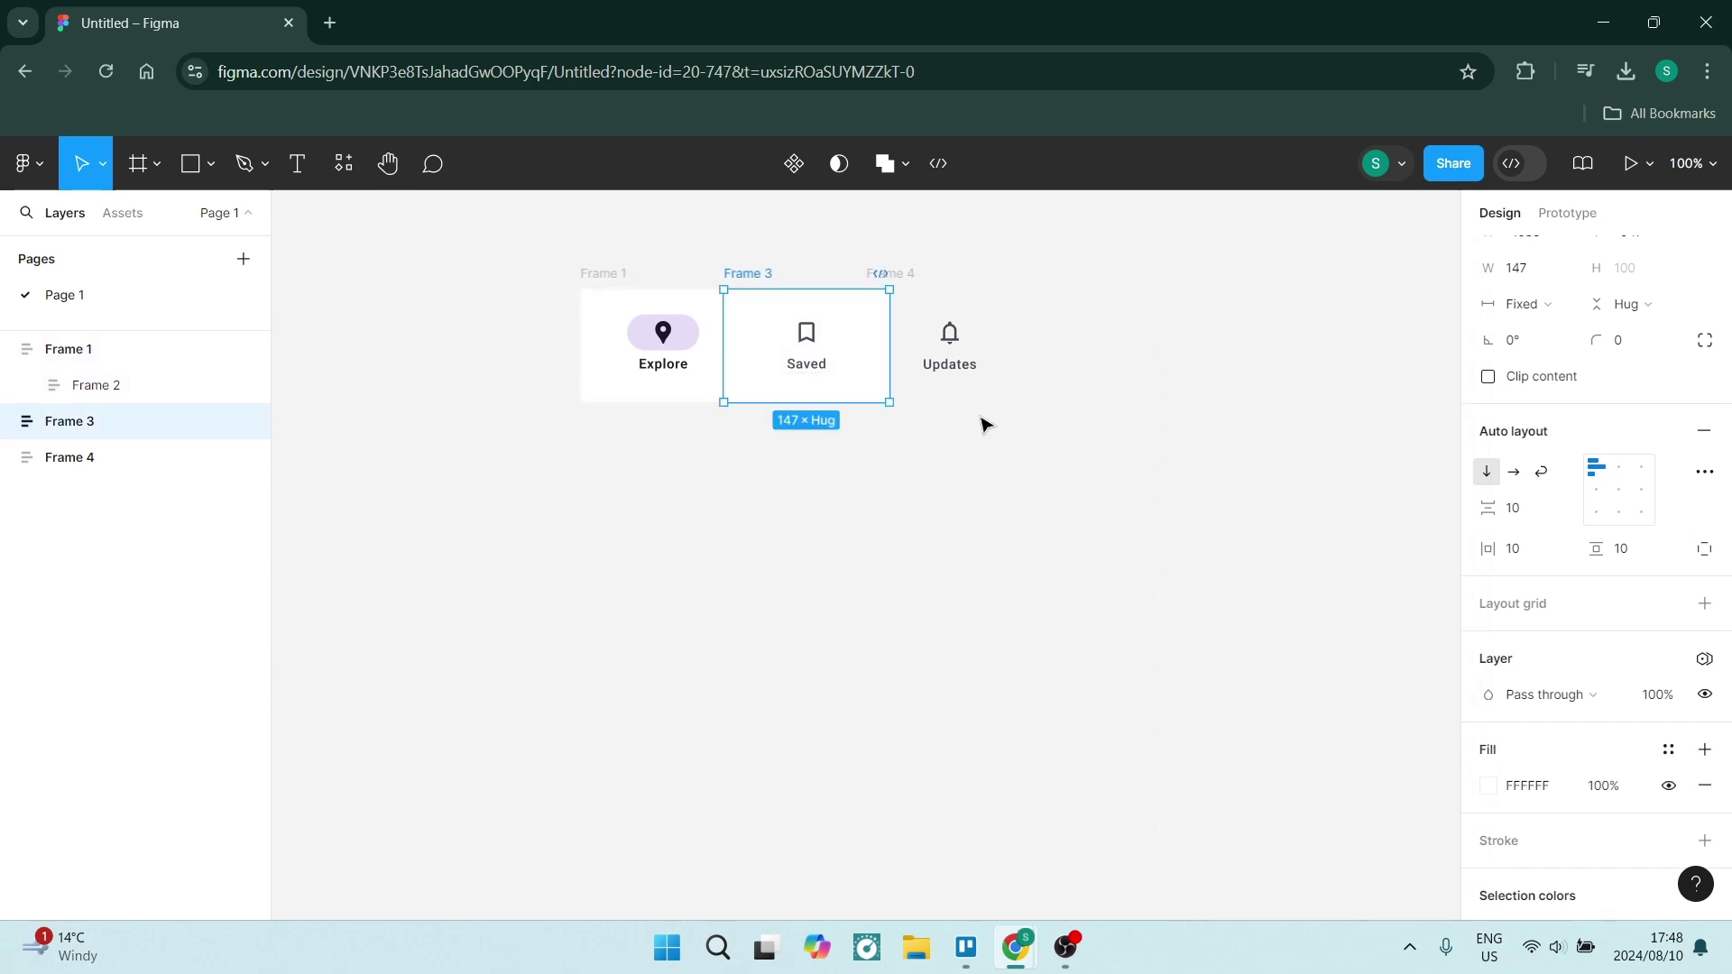
pyautogui.click(950, 298)
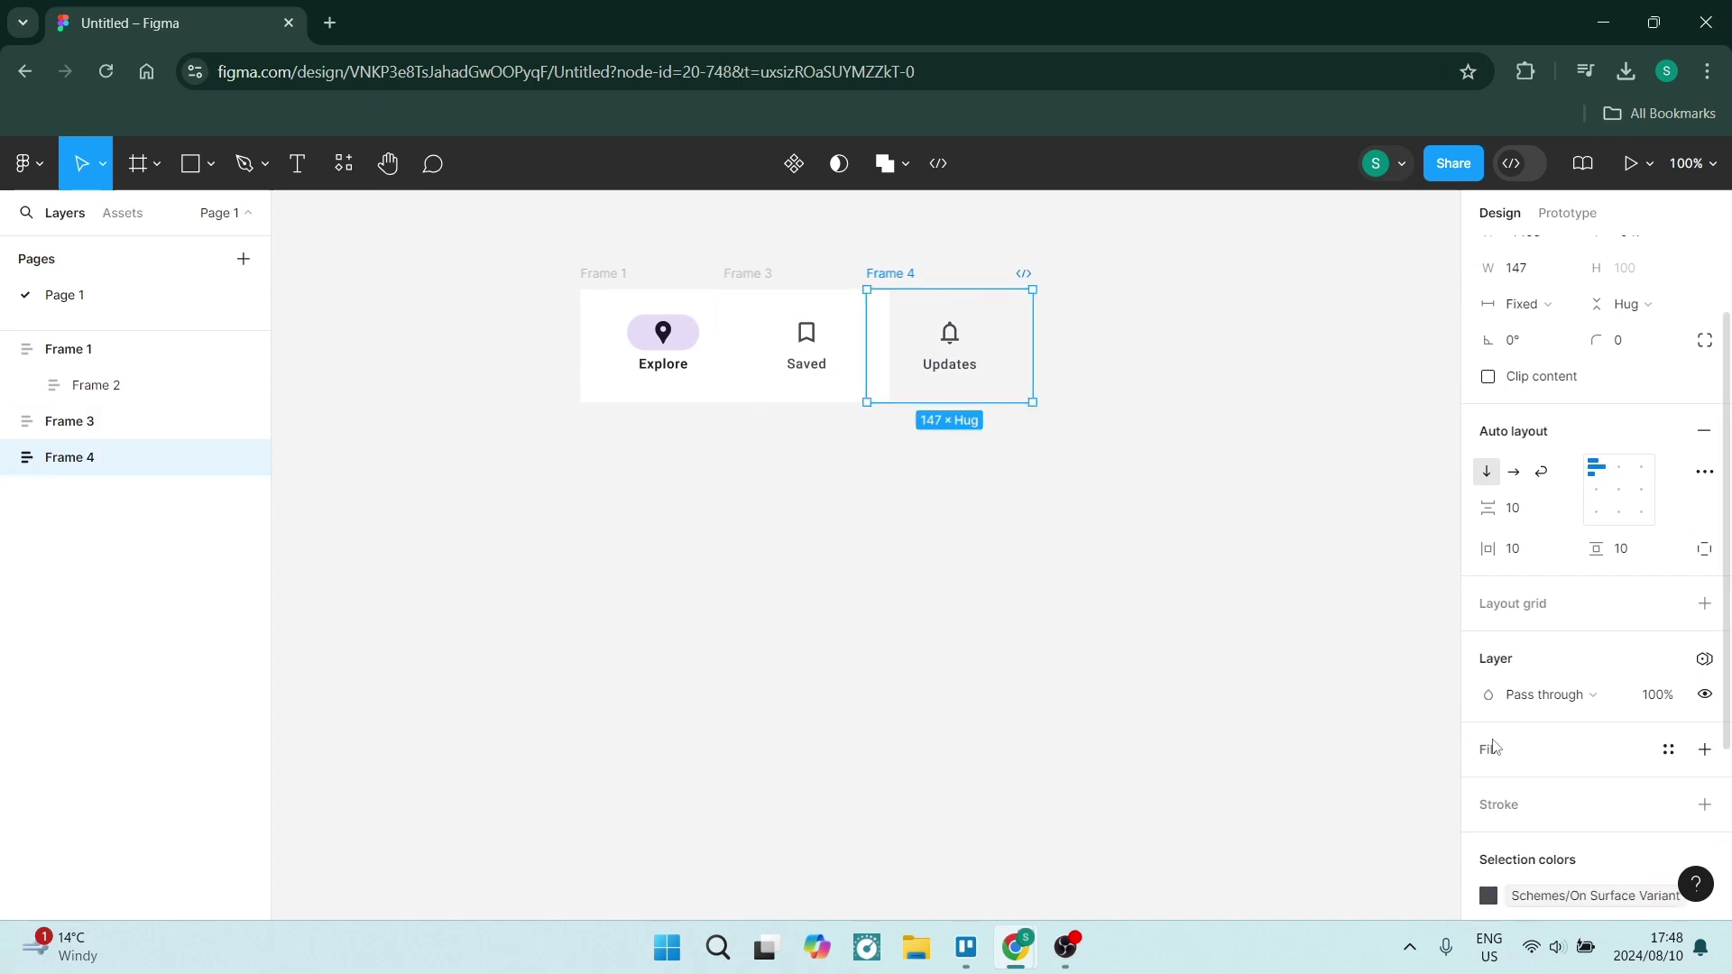
pyautogui.click(1495, 750)
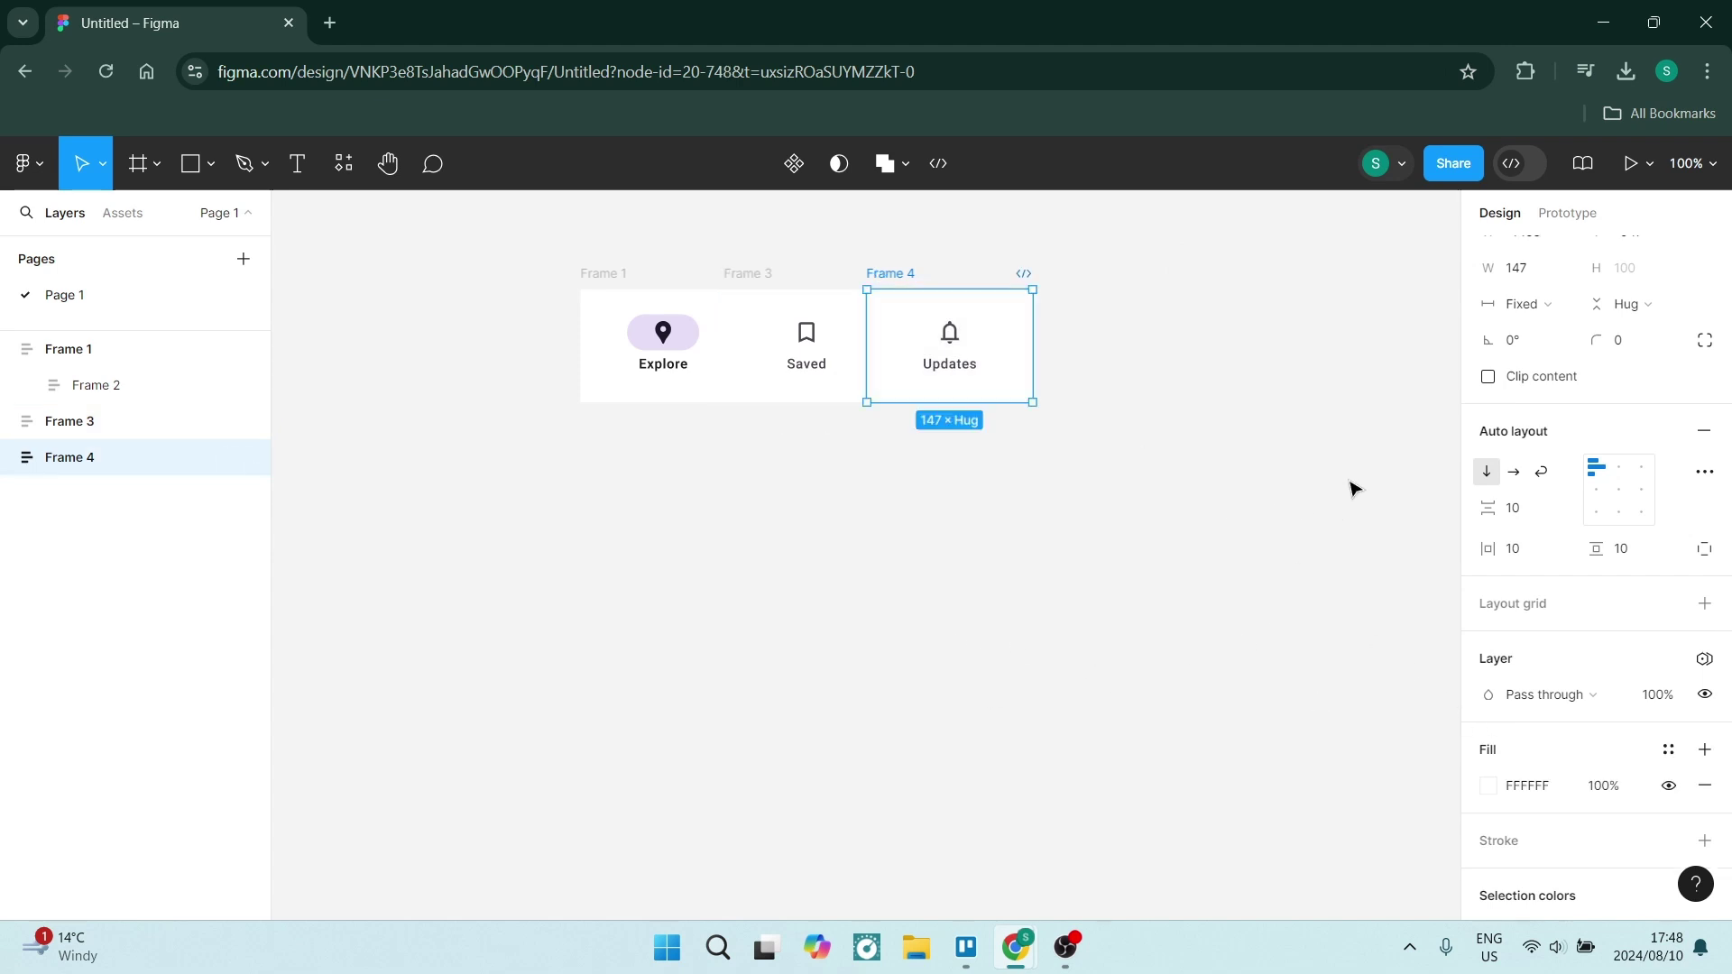
pyautogui.scroll(2, 1604, 476)
# Give the Updates and Saved frames a corner radius of 7
pyautogui.click(1615, 456)
pyautogui.write('7')
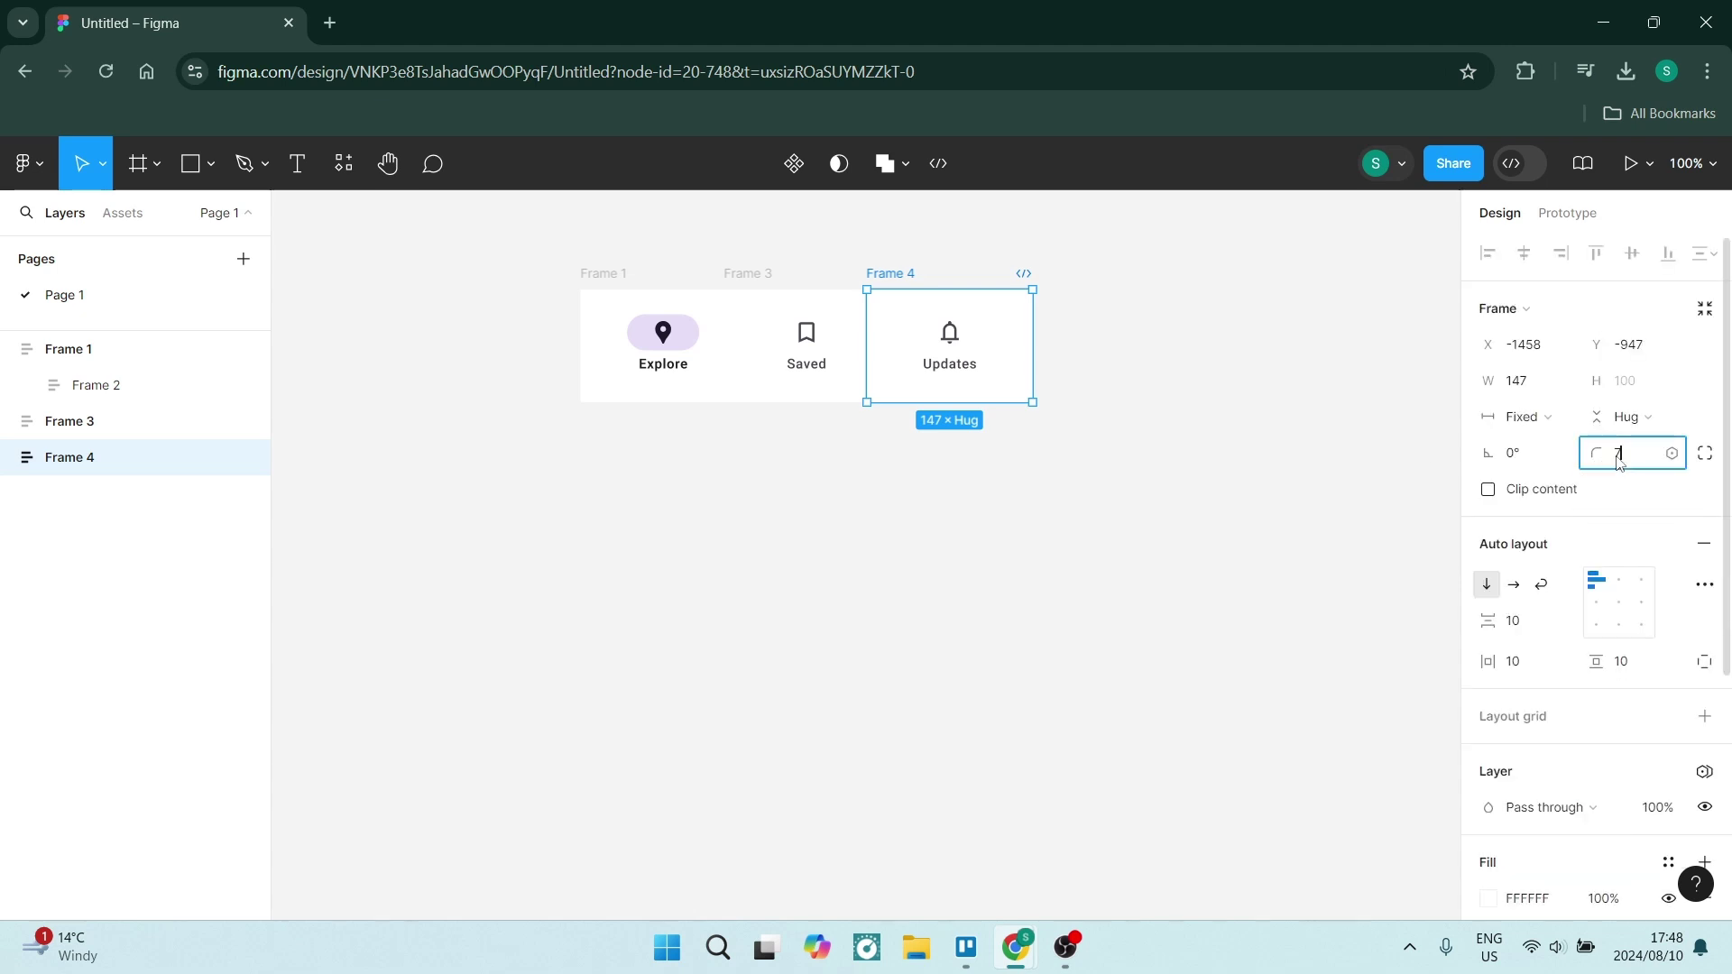
pyautogui.press('Return')
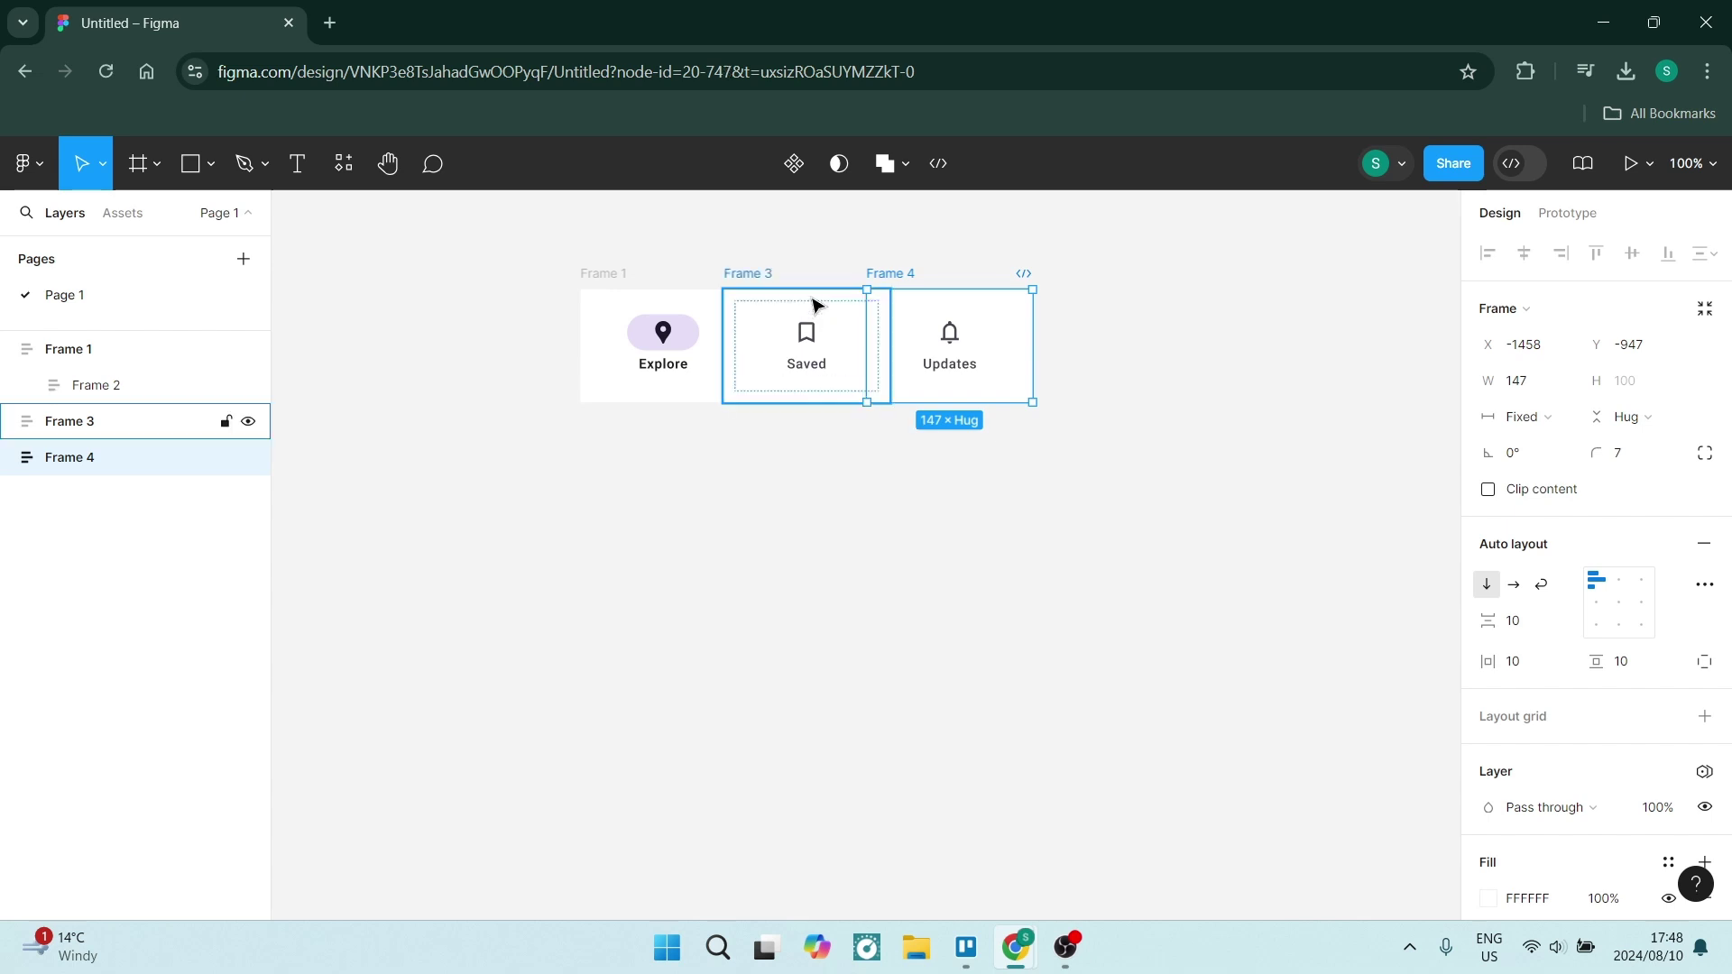
pyautogui.click(814, 305)
pyautogui.click(1624, 456)
pyautogui.write('7')
pyautogui.press('Return')
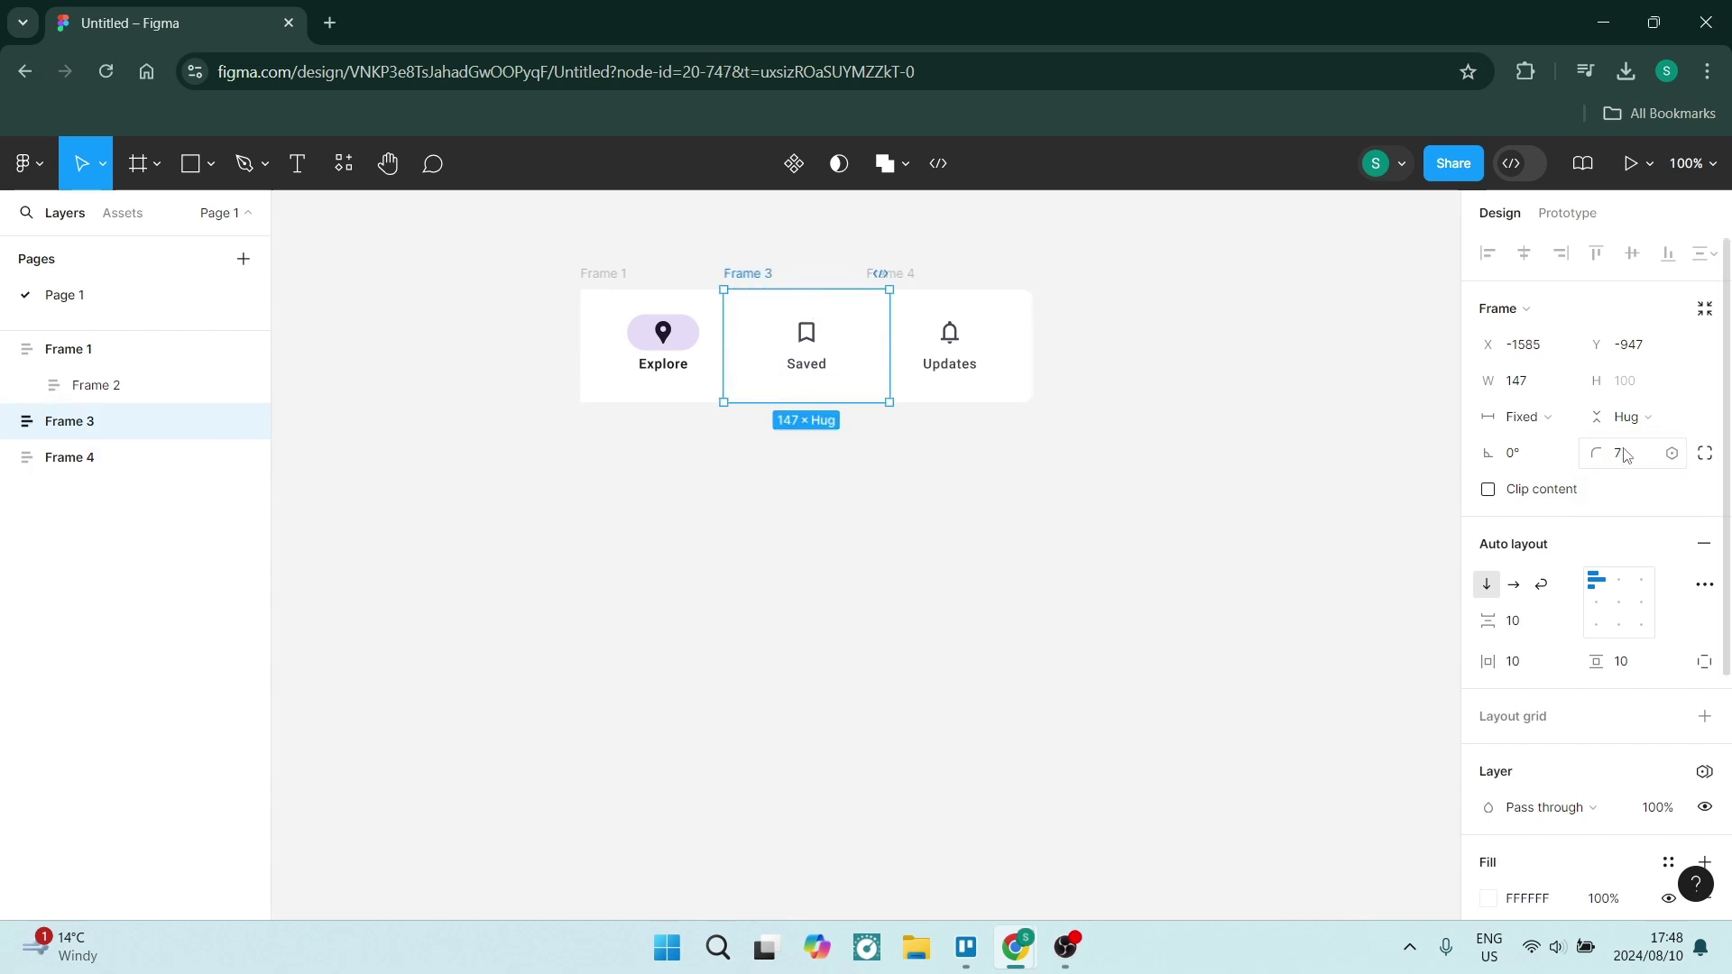
# Set the Explore frame's corner radius to 7 and deselect
pyautogui.click(610, 286)
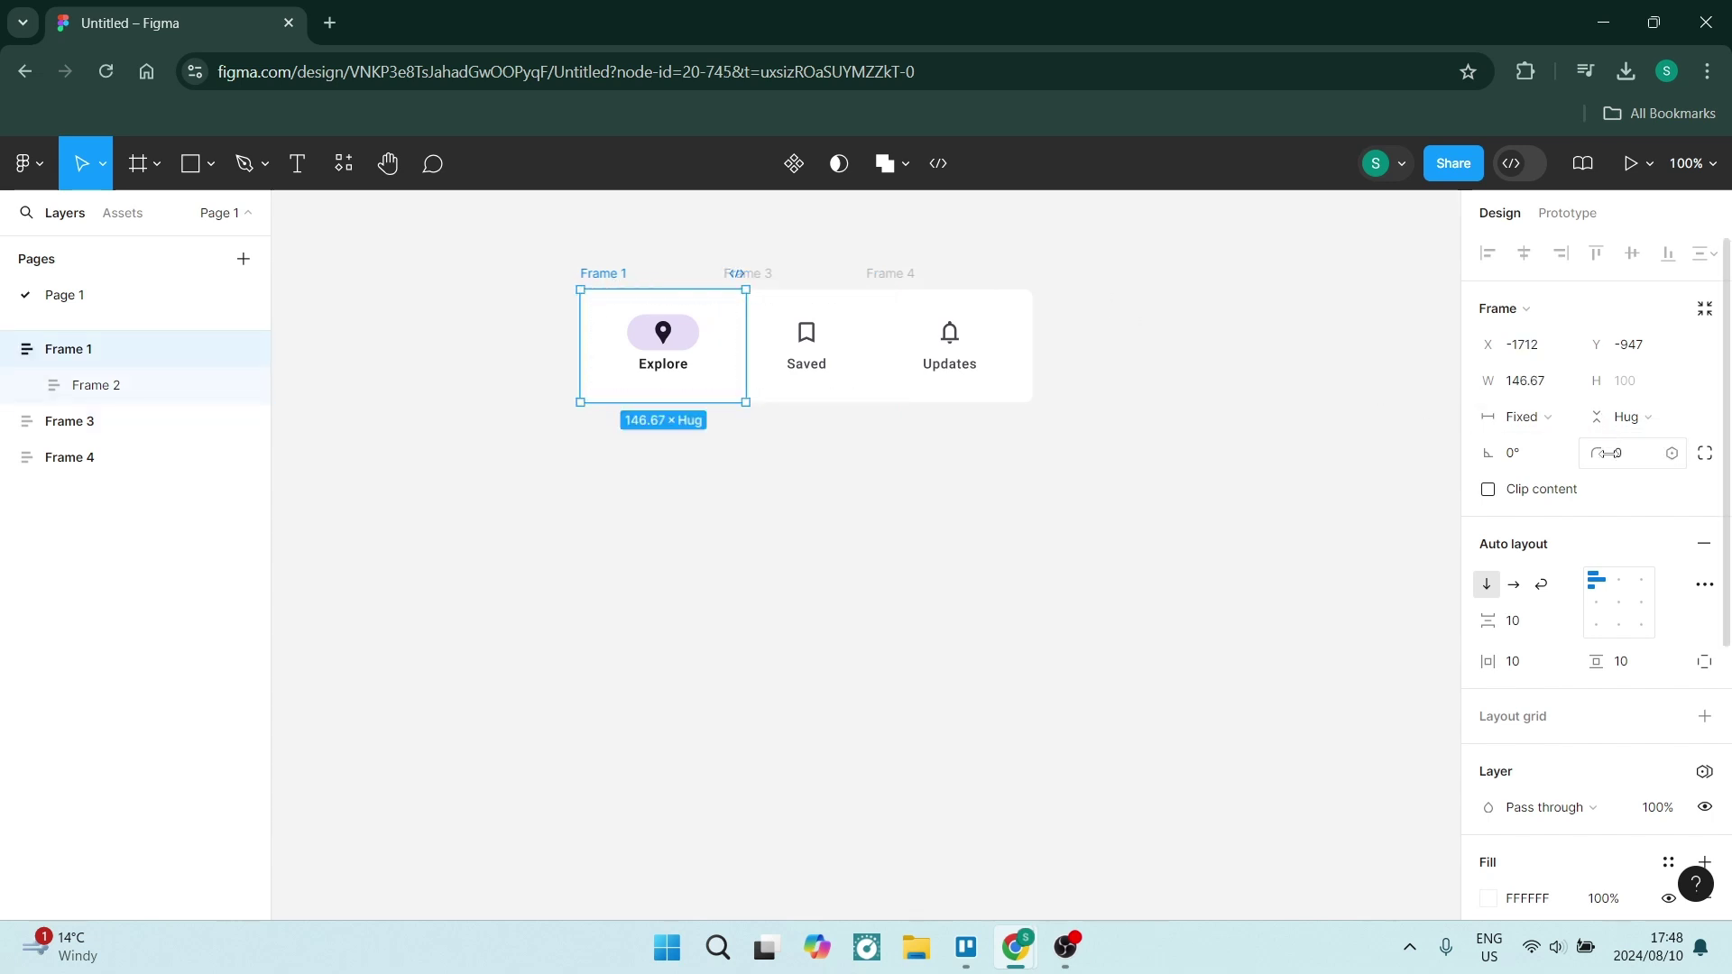
pyautogui.click(1628, 460)
pyautogui.click(831, 544)
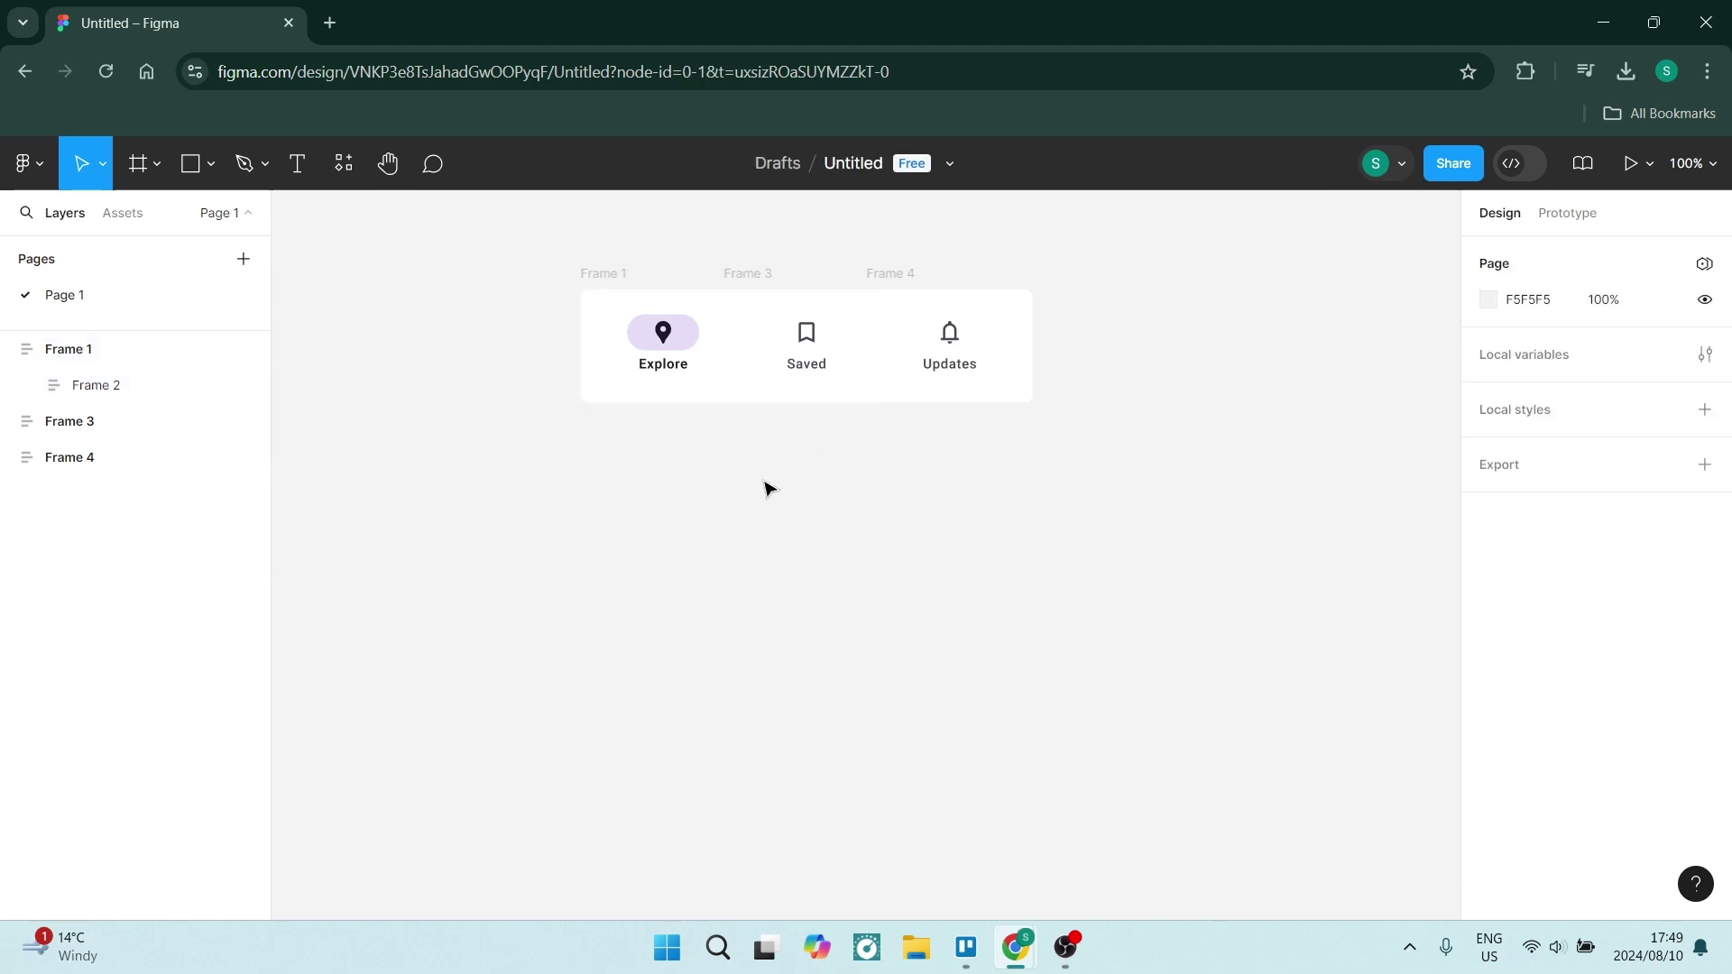
pyautogui.click(696, 295)
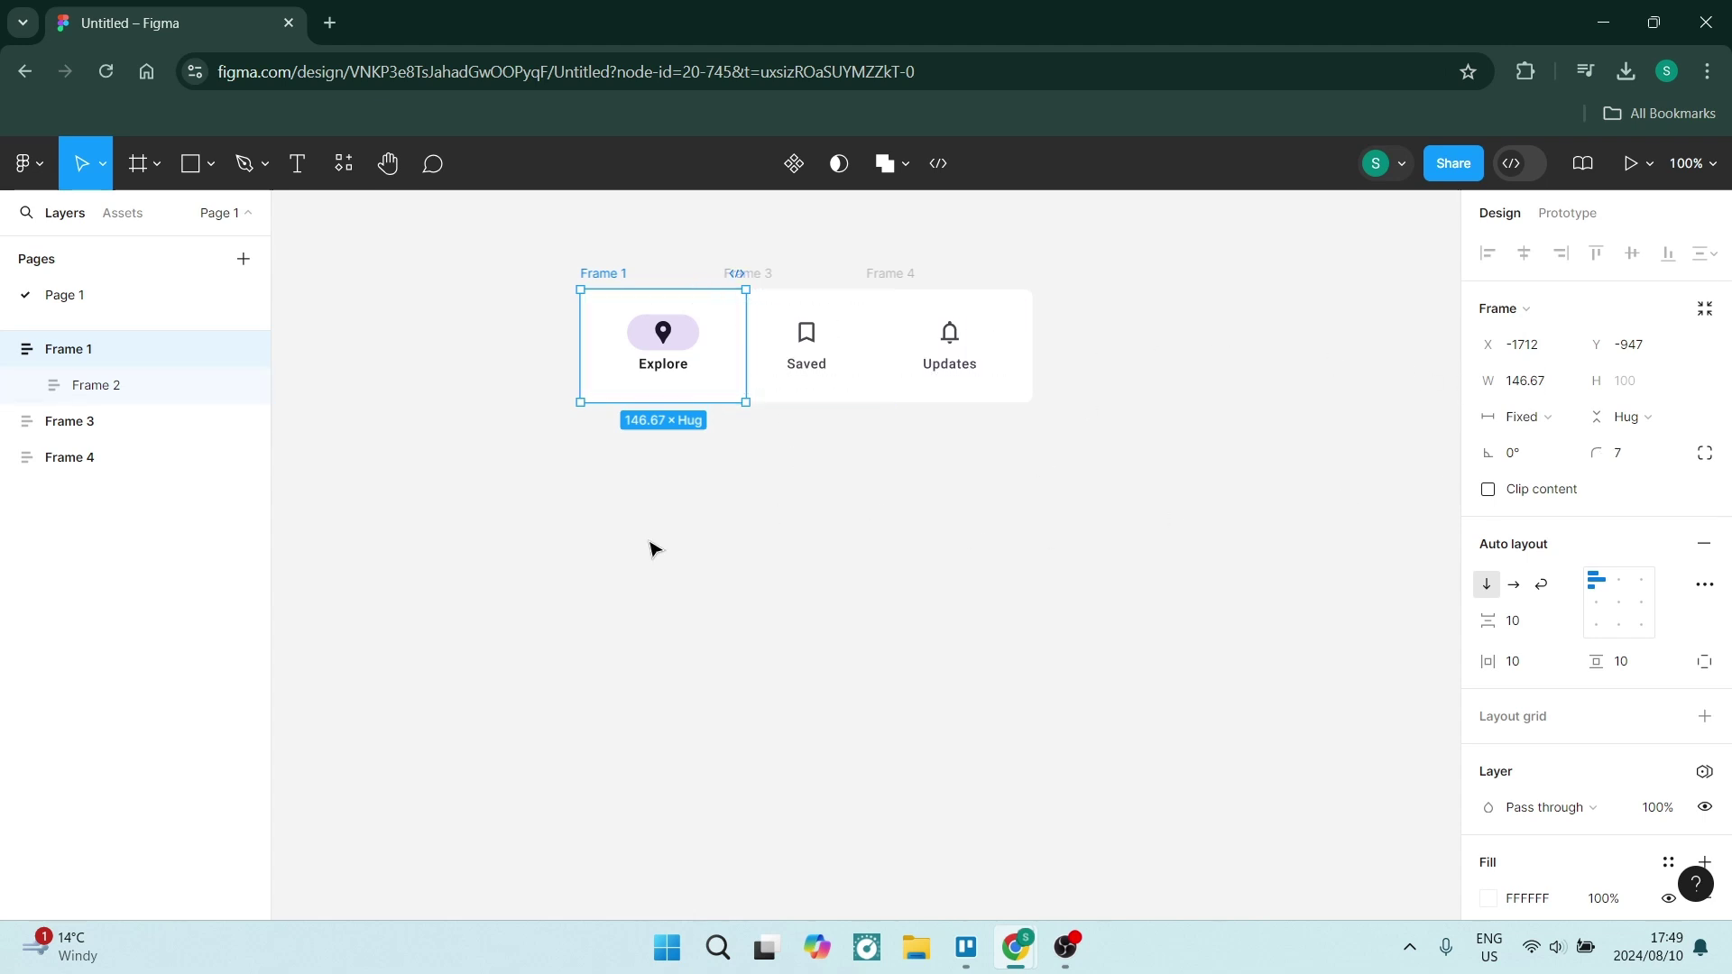
pyautogui.click(622, 553)
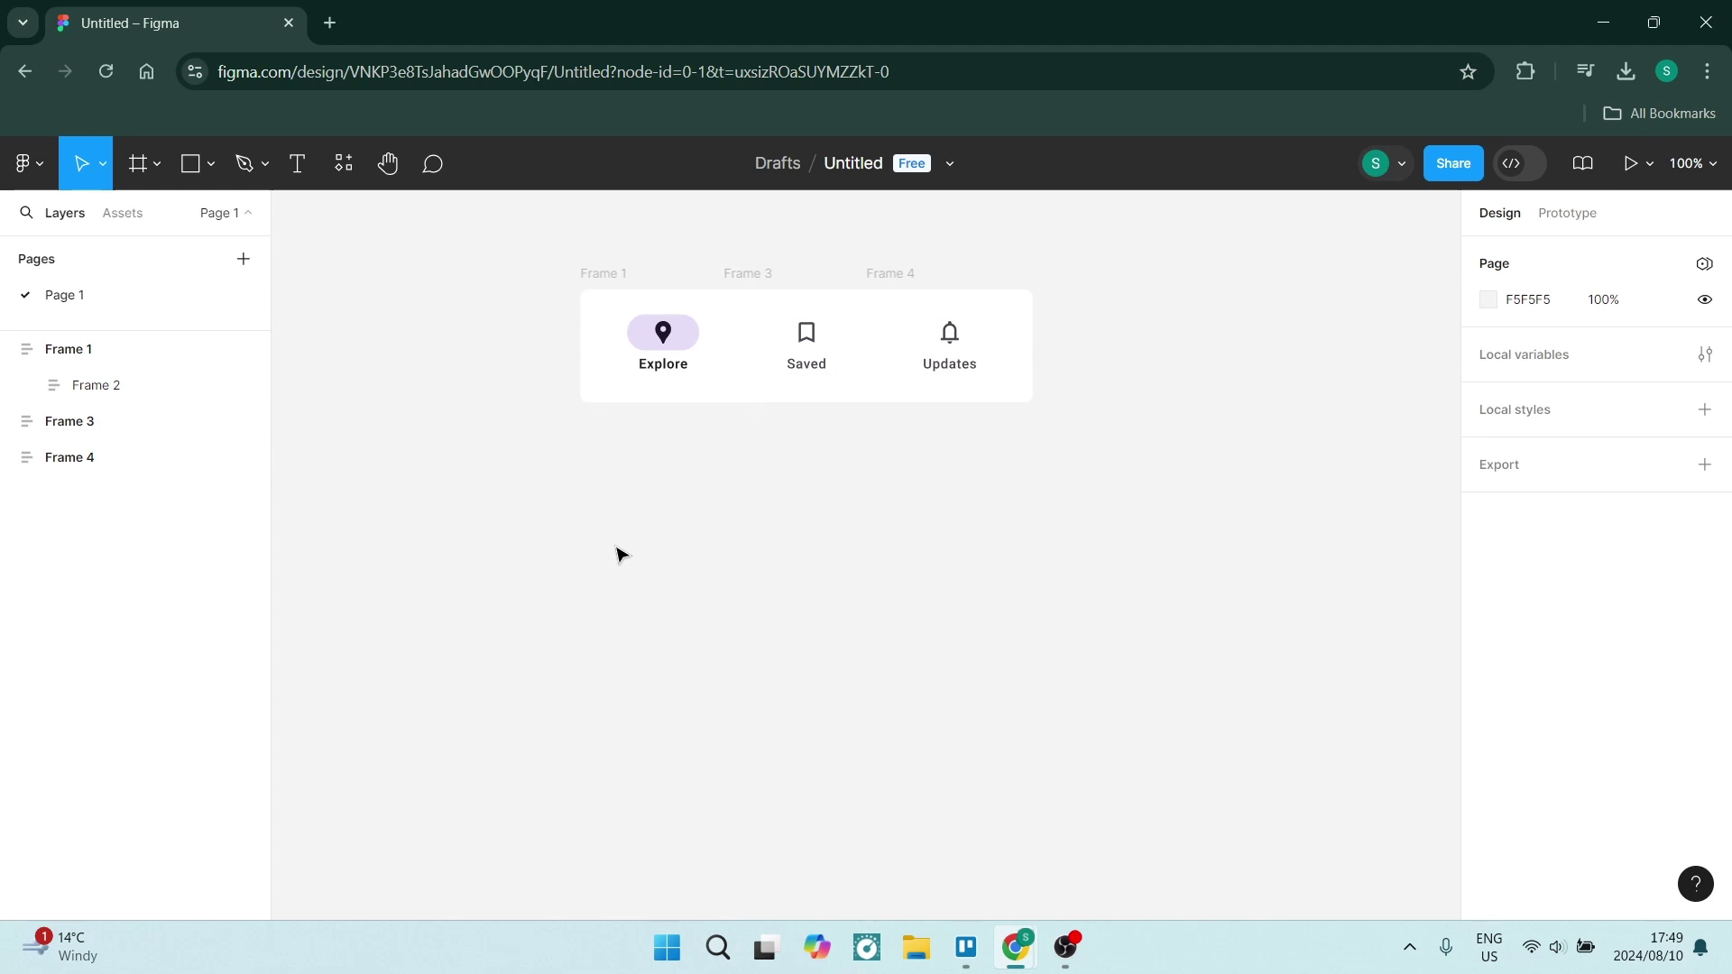
# Change the Explore icon's On Secondary Container selection colour to custom 05FF00
pyautogui.click(613, 296)
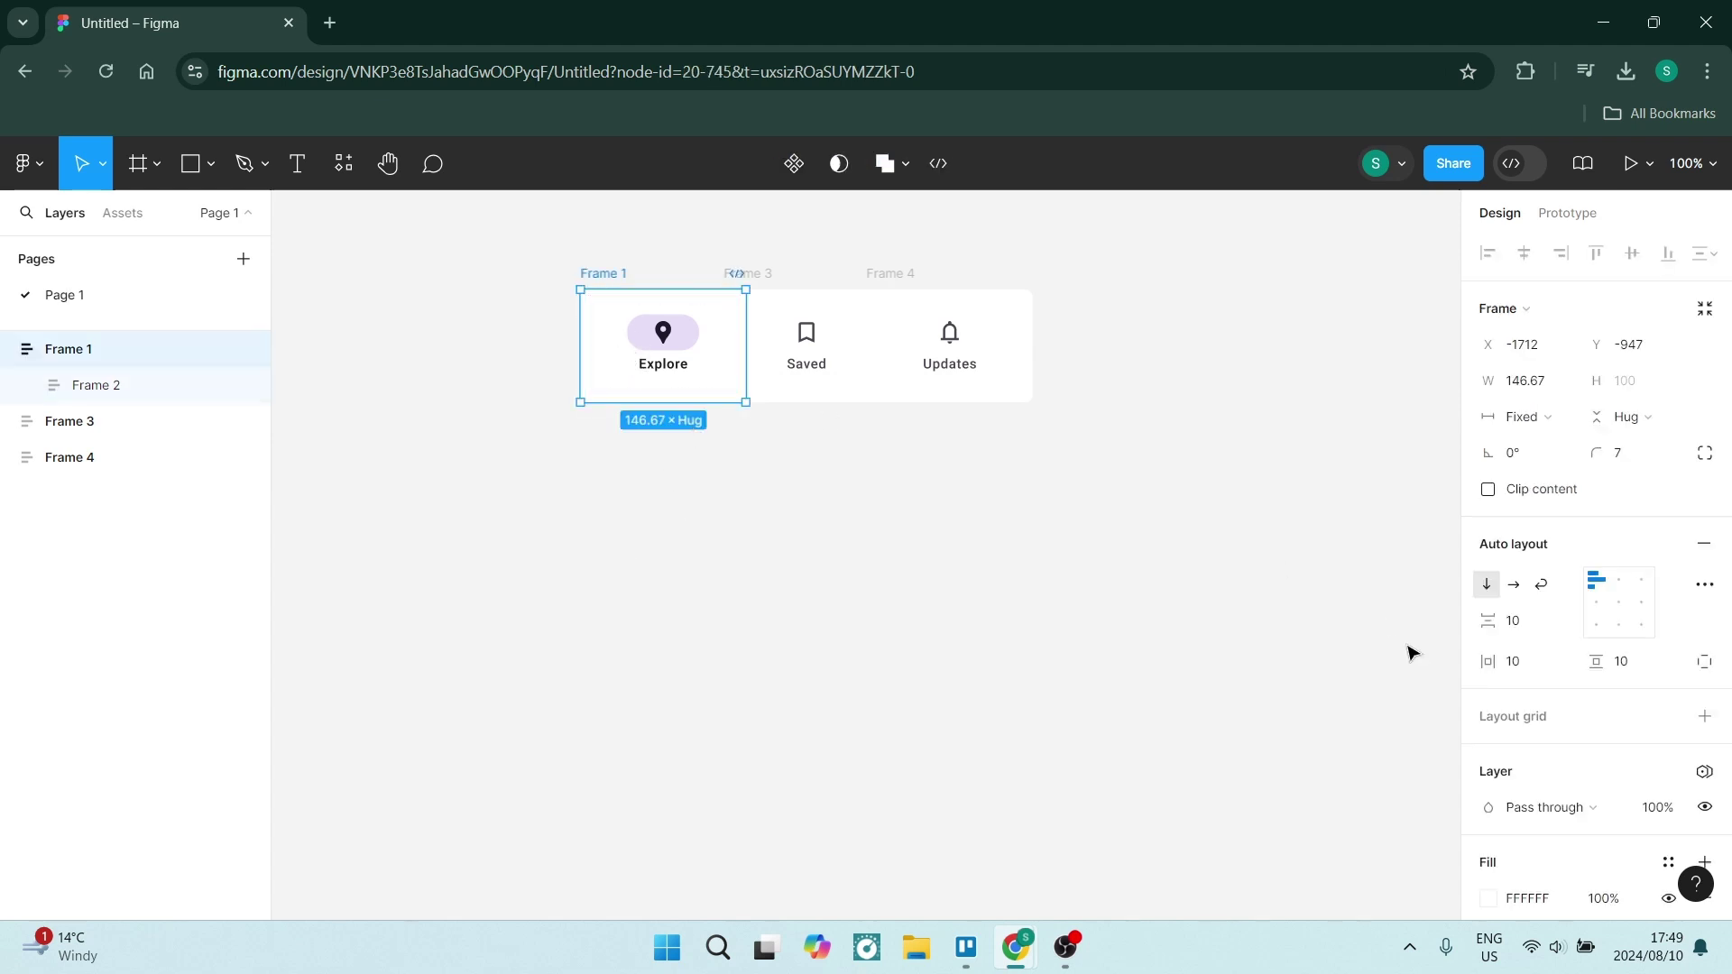
pyautogui.scroll(-1, 1552, 523)
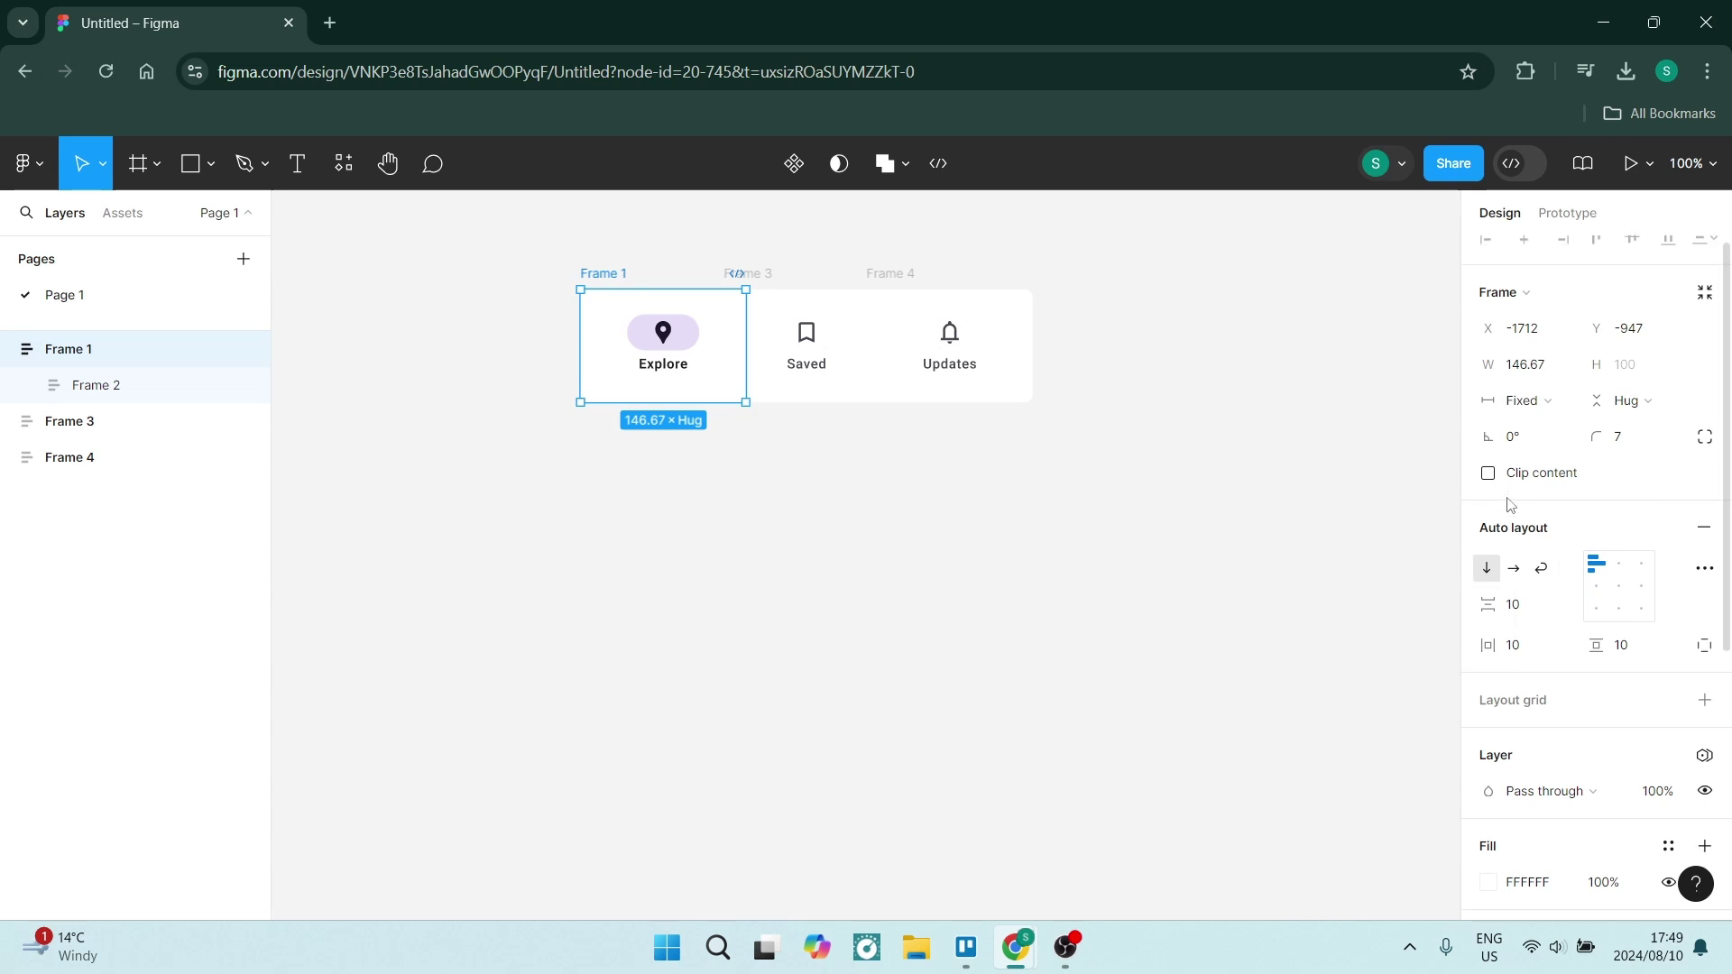
pyautogui.scroll(-3, 1586, 533)
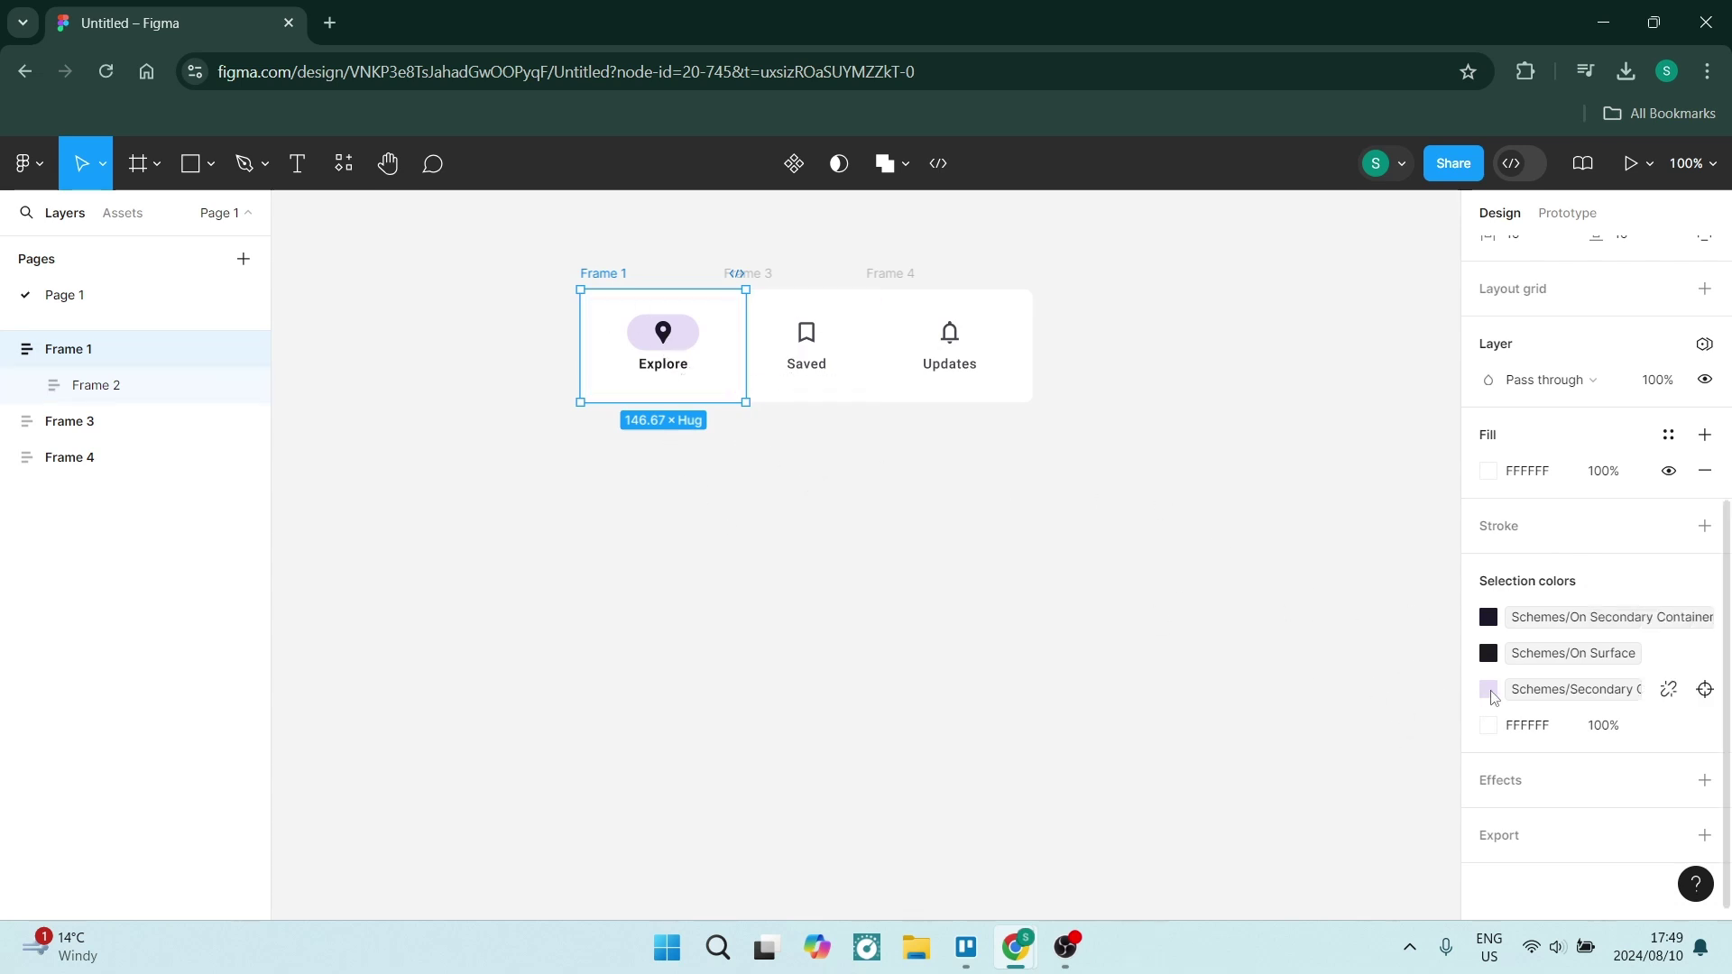
pyautogui.click(1489, 619)
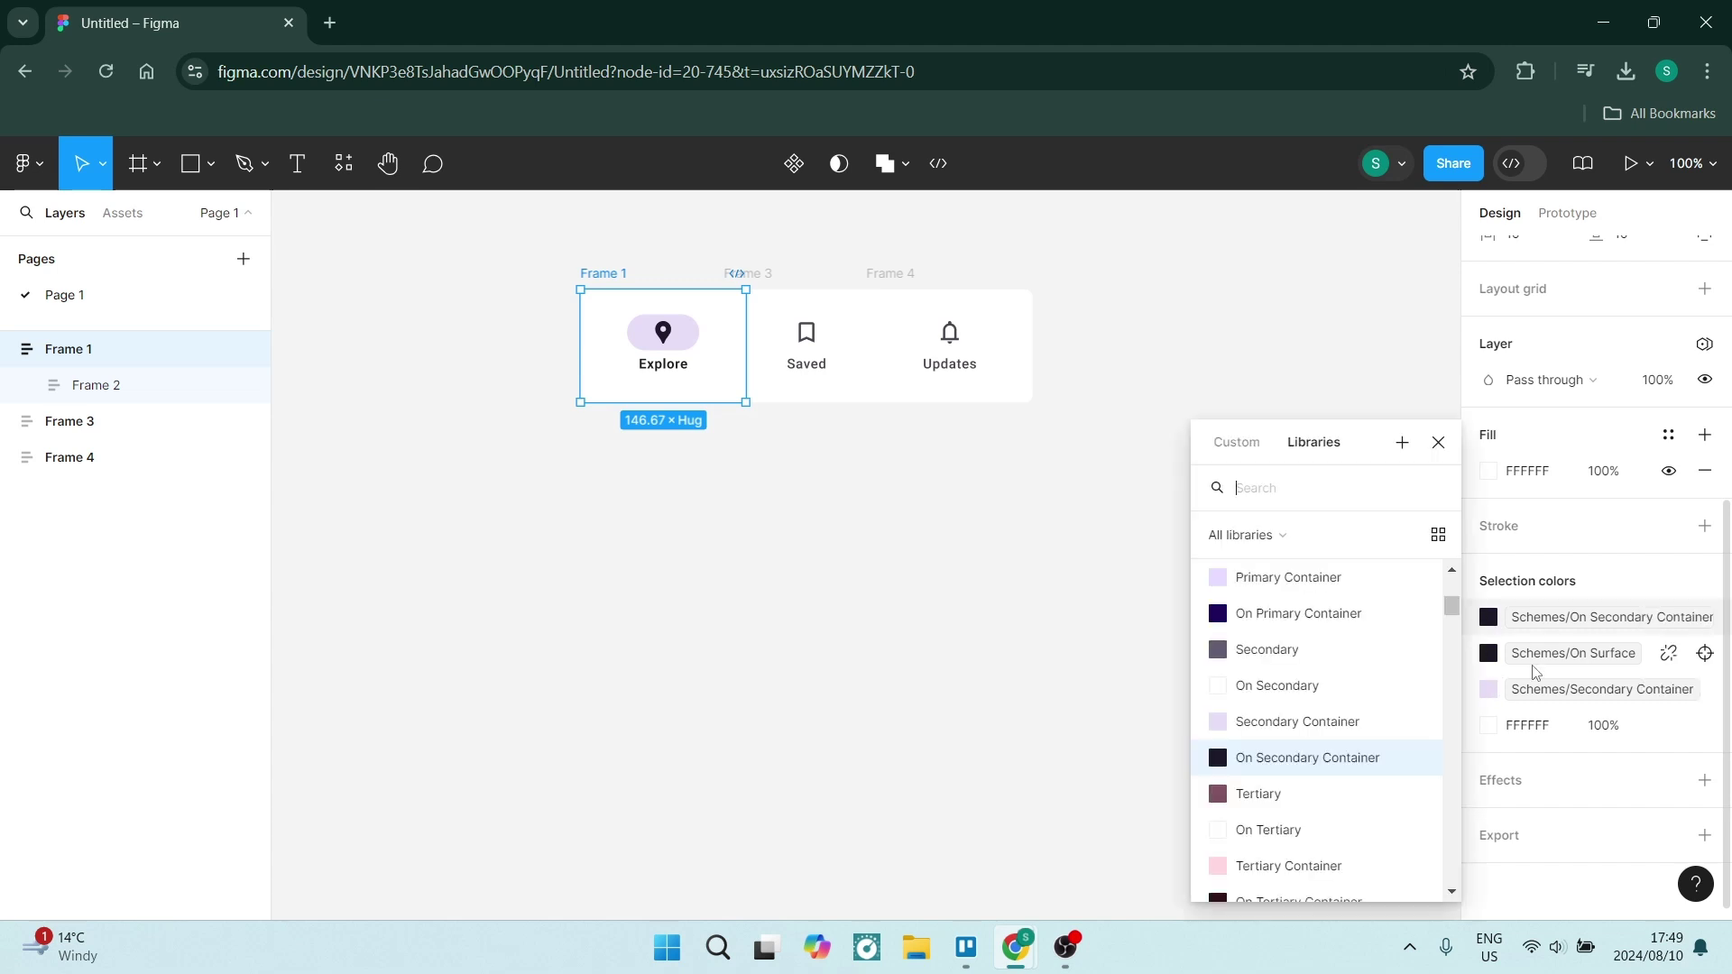
pyautogui.click(1229, 445)
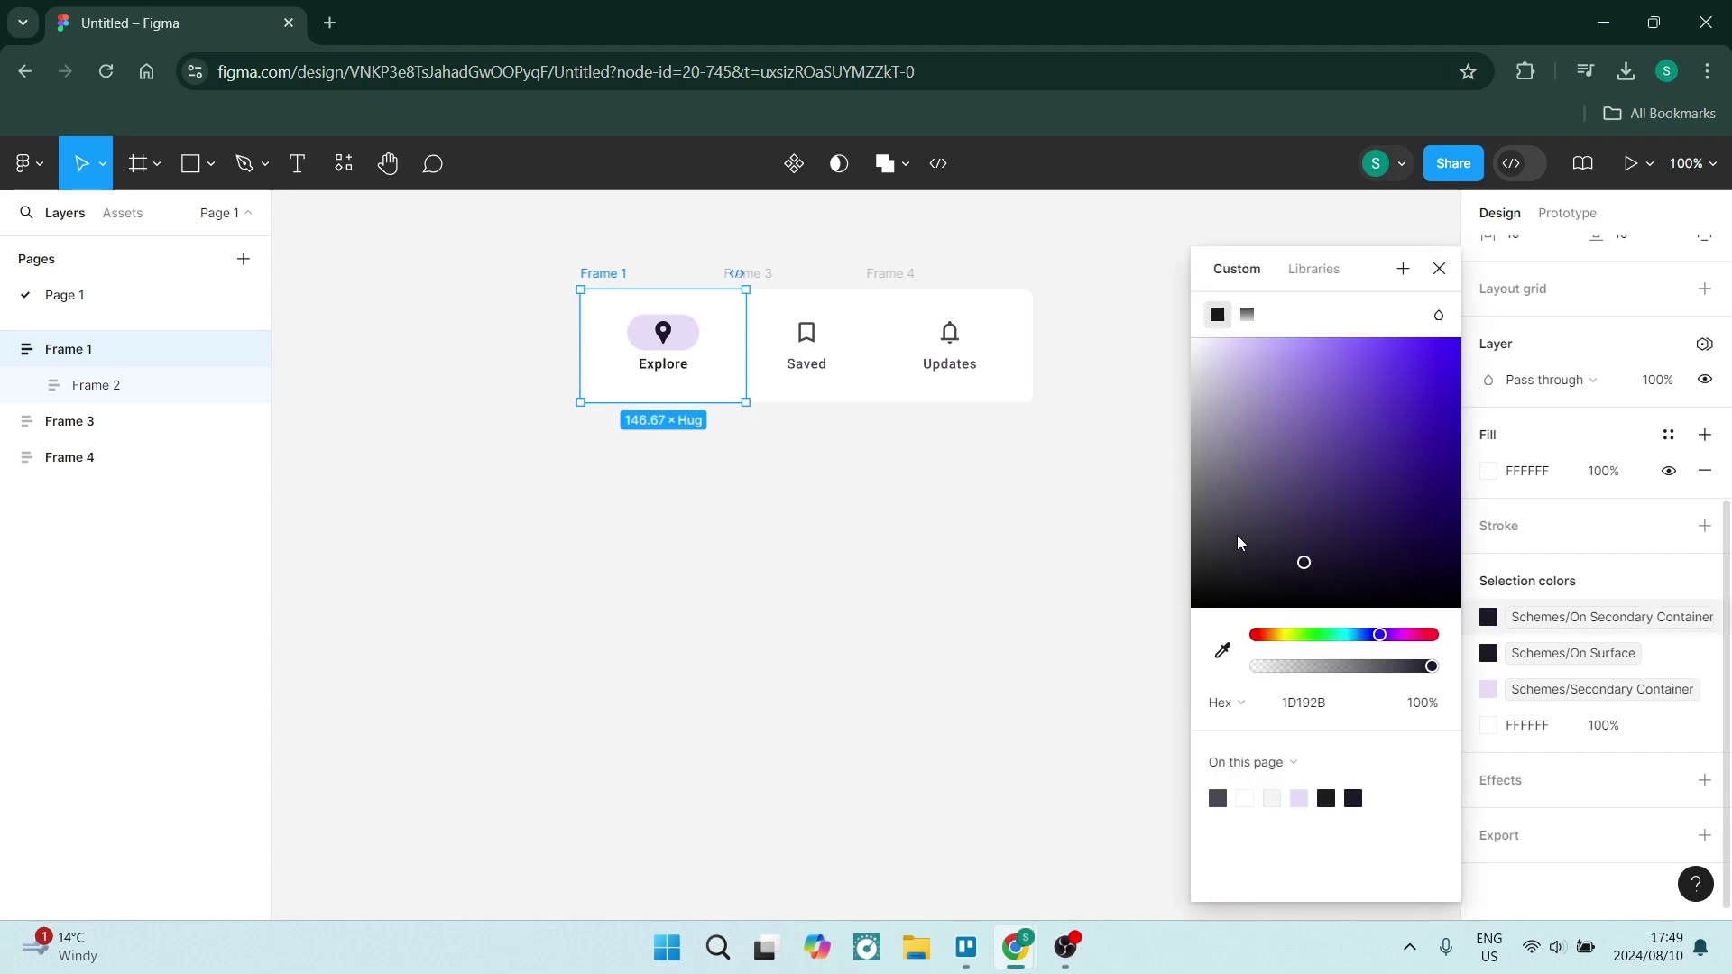
pyautogui.click(1314, 635)
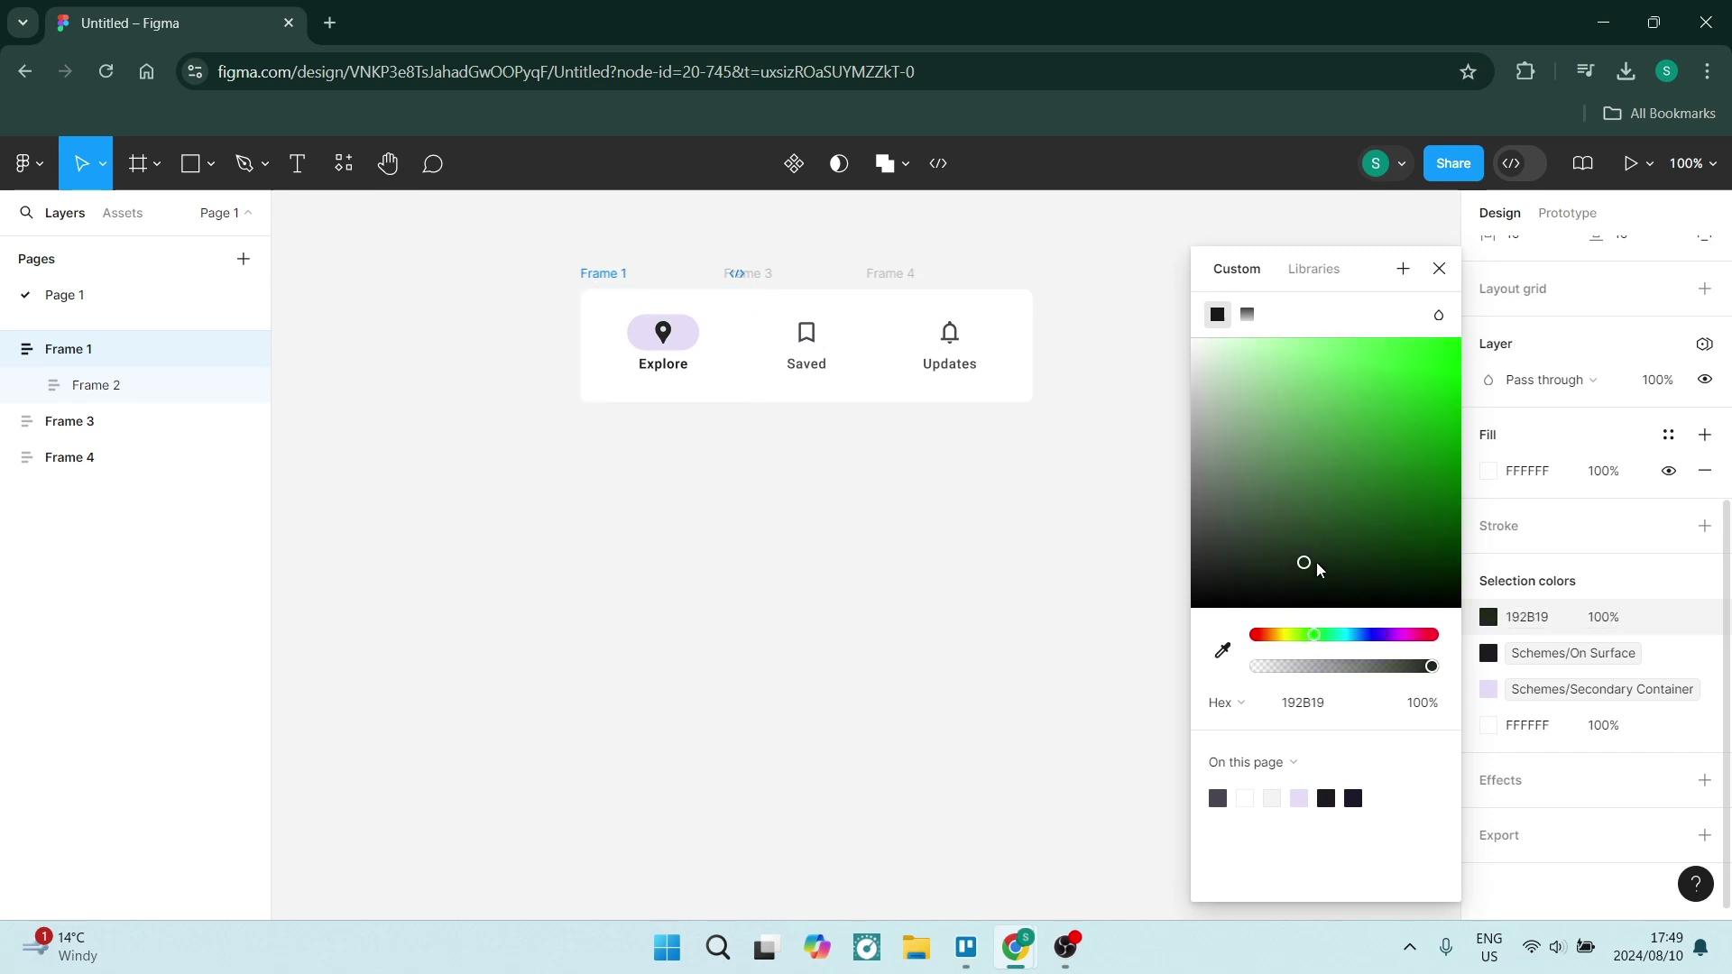
pyautogui.moveTo(1317, 569); pyautogui.dragTo(1502, 300)
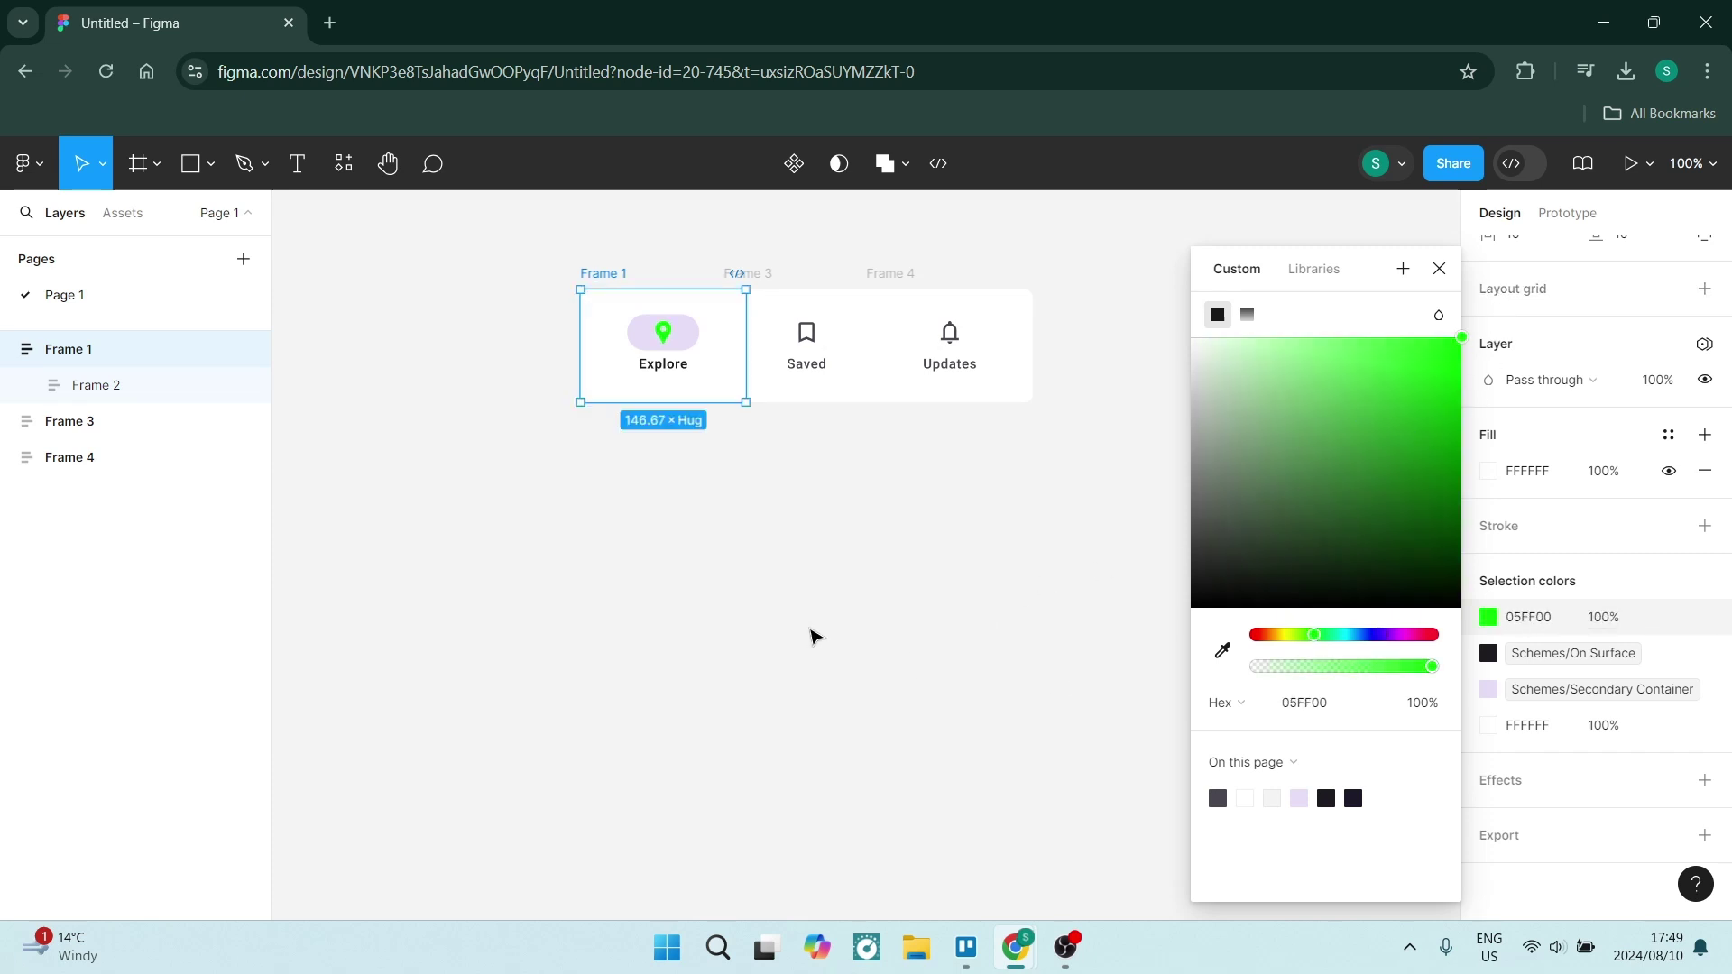
pyautogui.click(1044, 631)
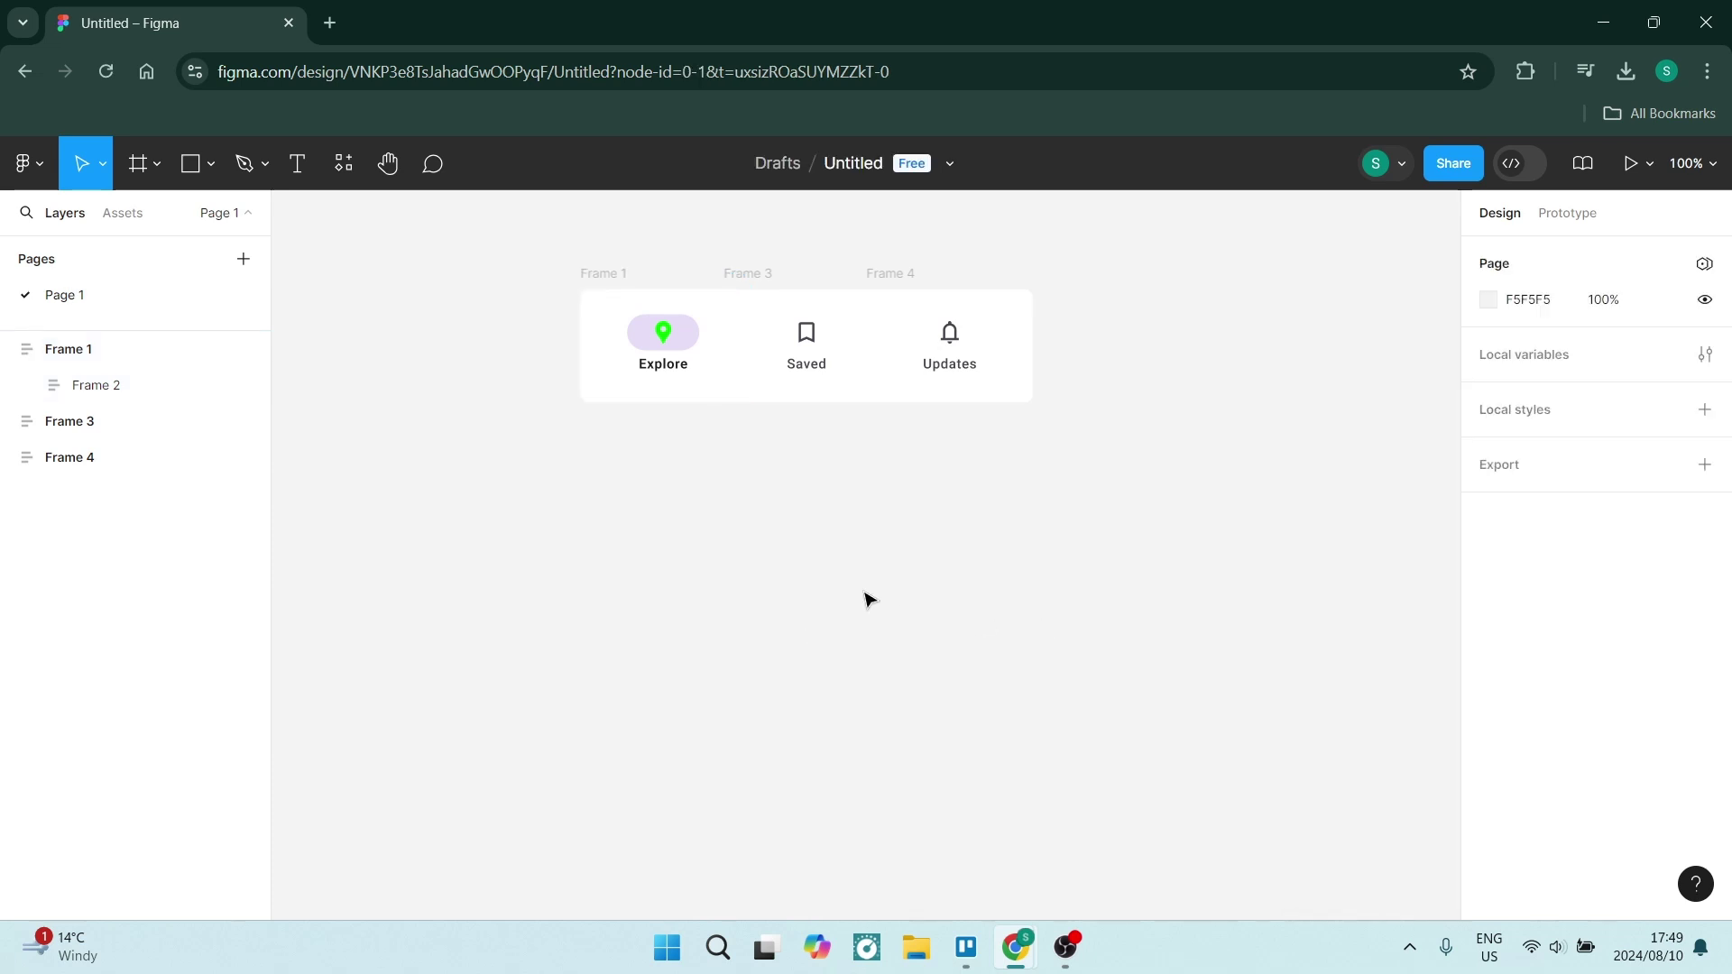
# Replace Frame 2's On Surface colour with the 05FF00 swatch from On this page
pyautogui.click(671, 377)
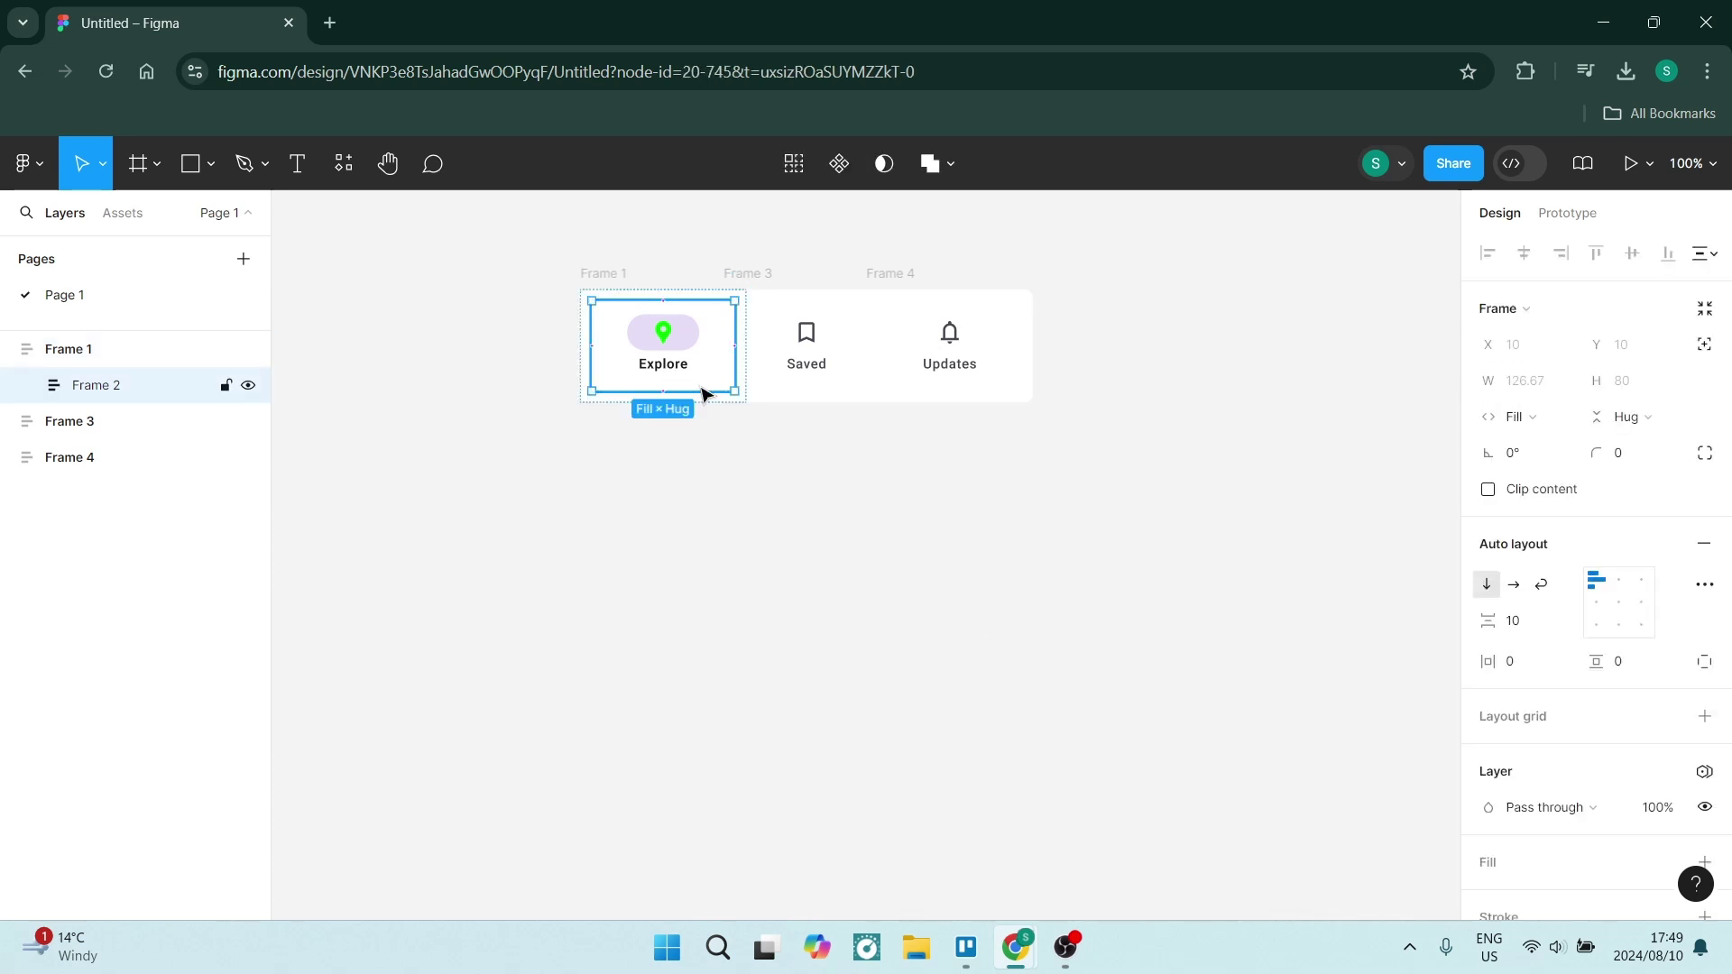
pyautogui.scroll(-1, 1549, 685)
pyautogui.scroll(-4, 1549, 707)
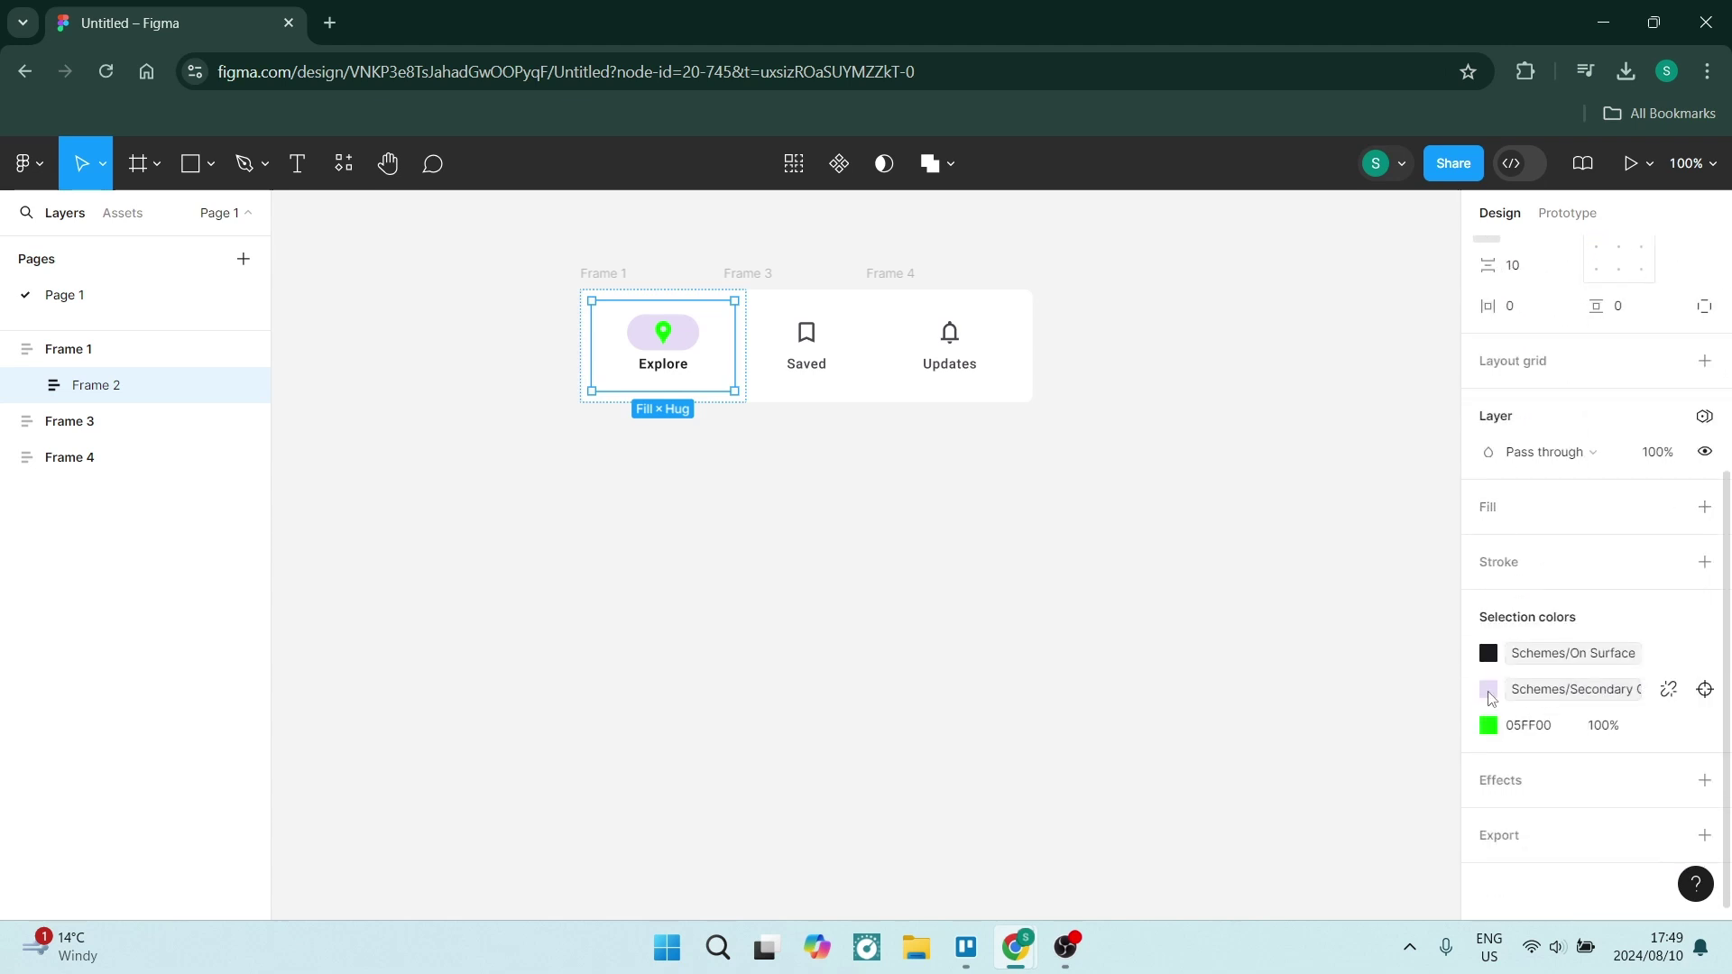
pyautogui.click(1489, 654)
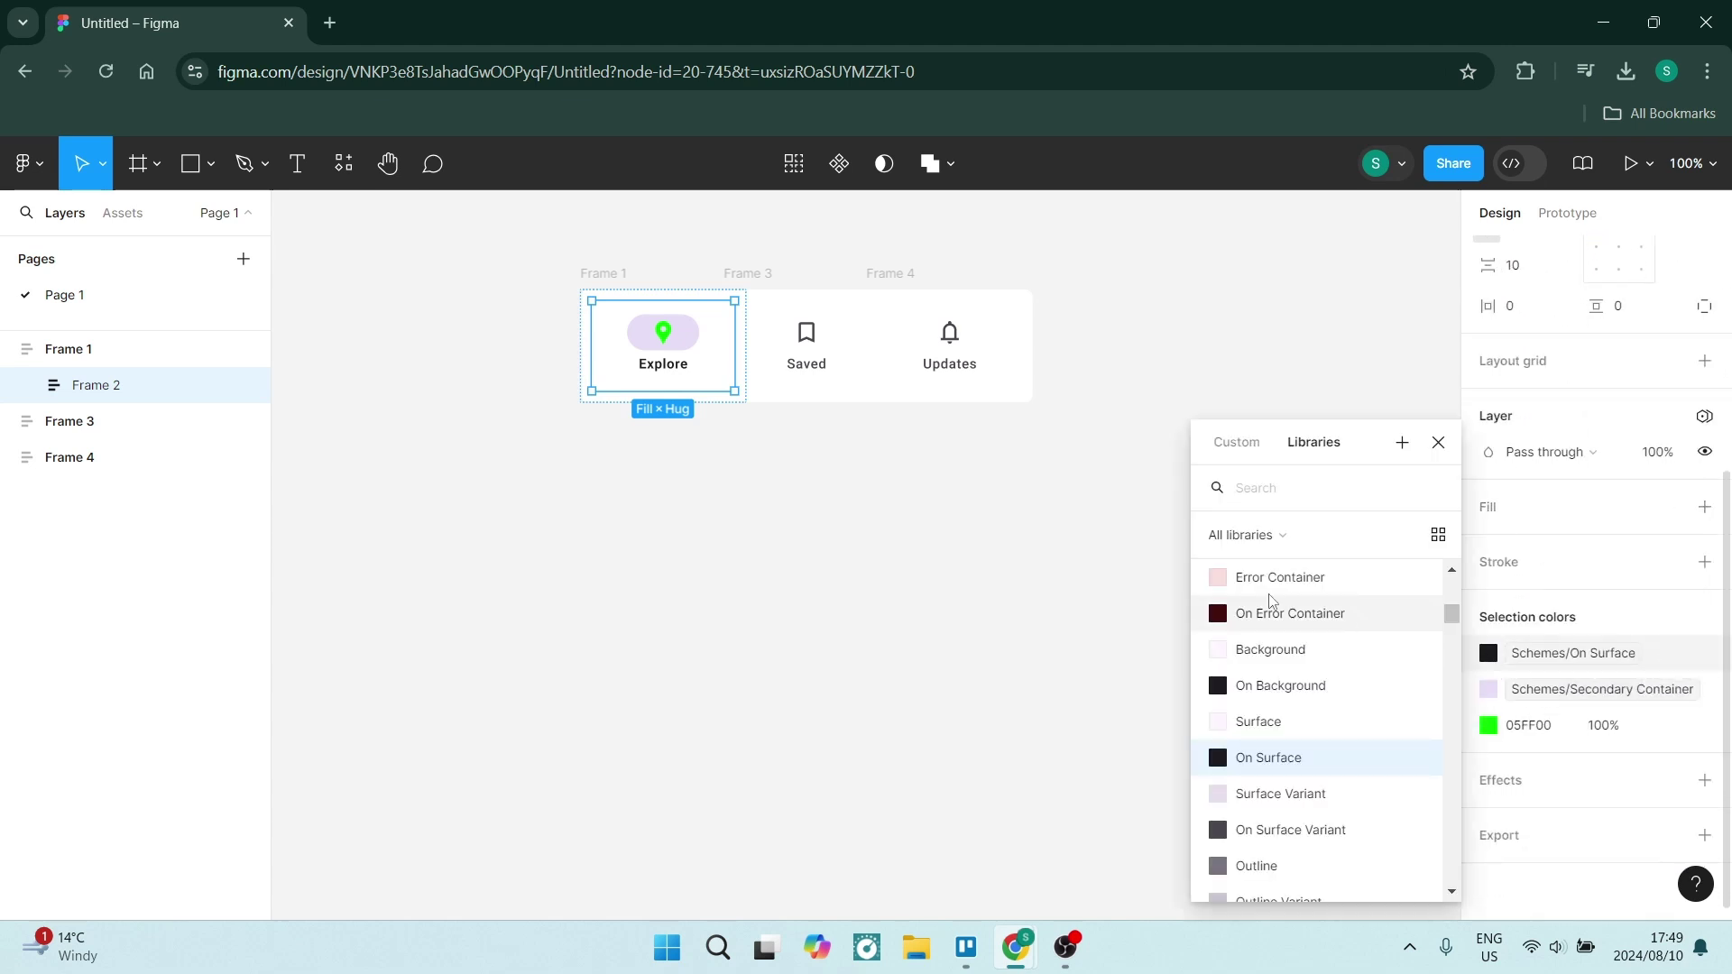
pyautogui.click(1225, 446)
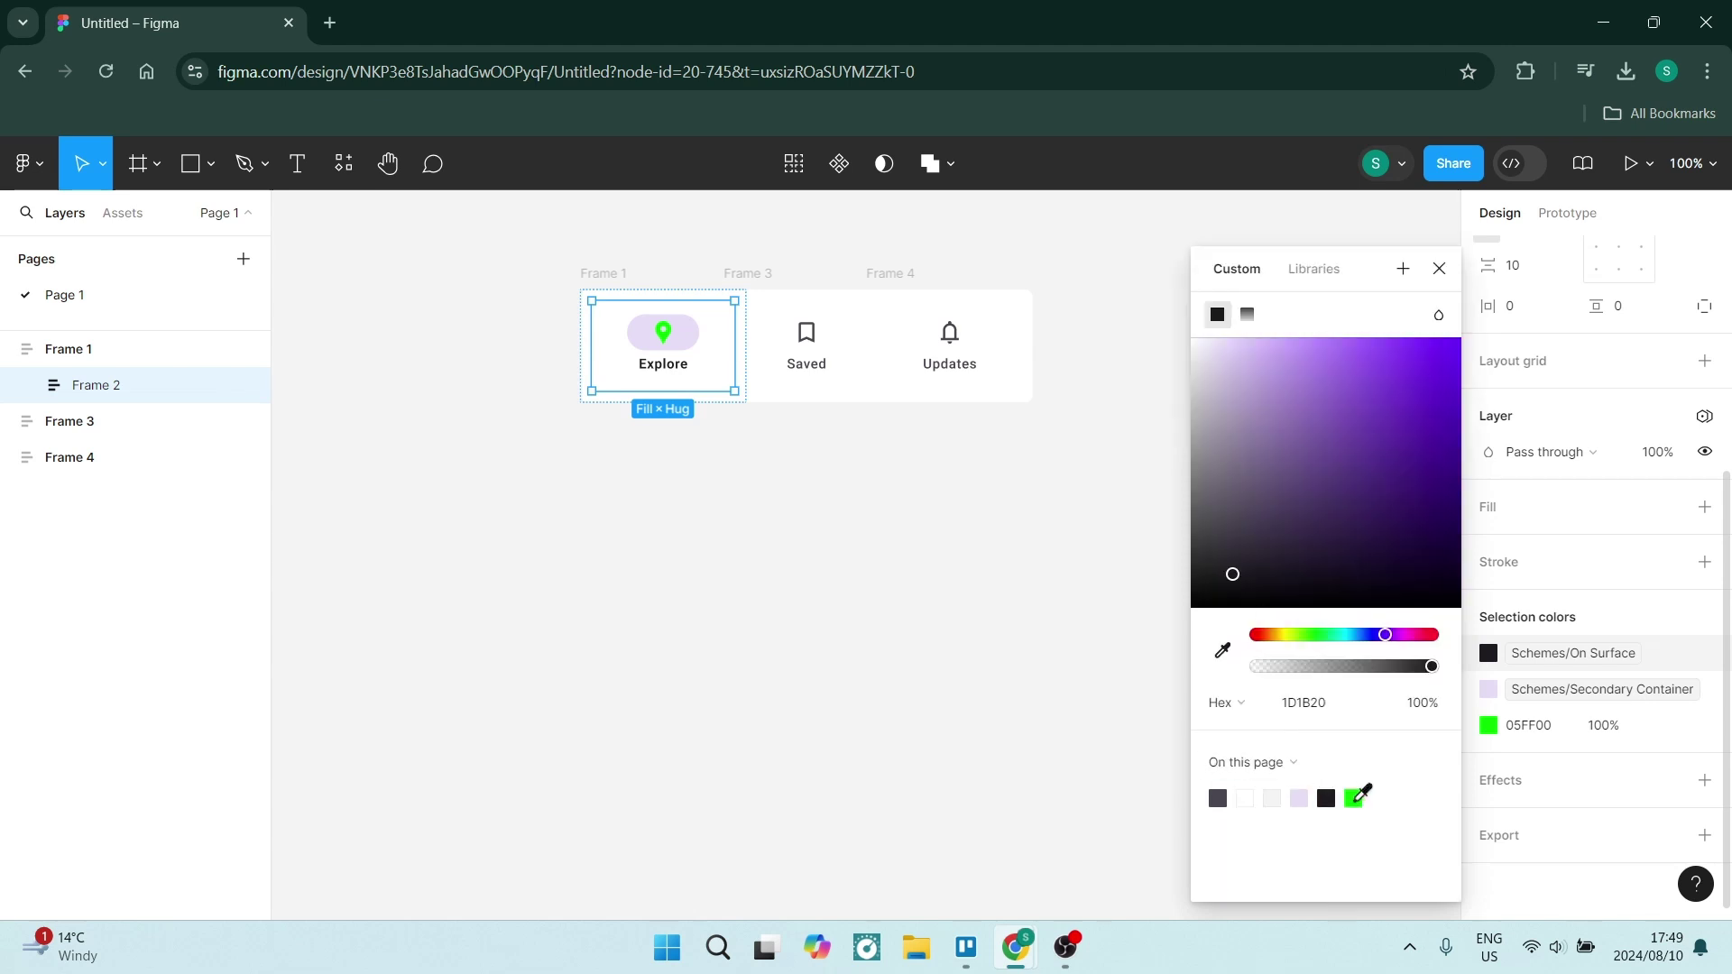
pyautogui.click(1355, 799)
pyautogui.click(657, 572)
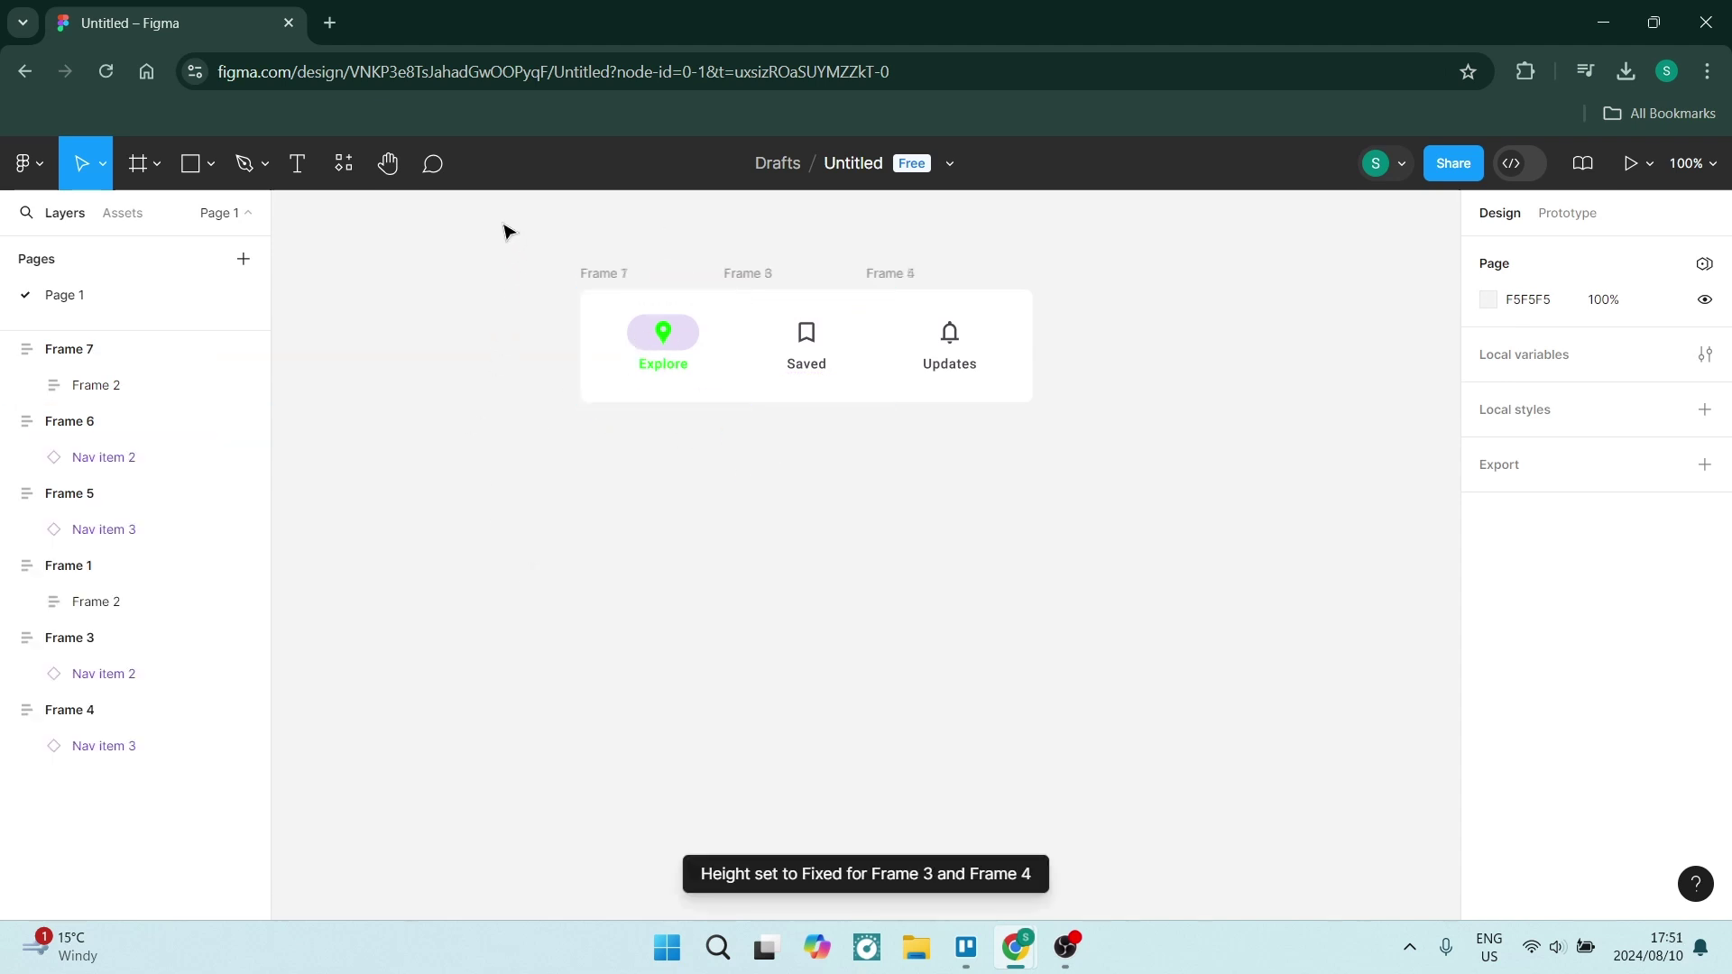
# Duplicate the navigation bar with Ctrl+D and place the copy below the original
pyautogui.moveTo(503, 228); pyautogui.dragTo(1124, 484)
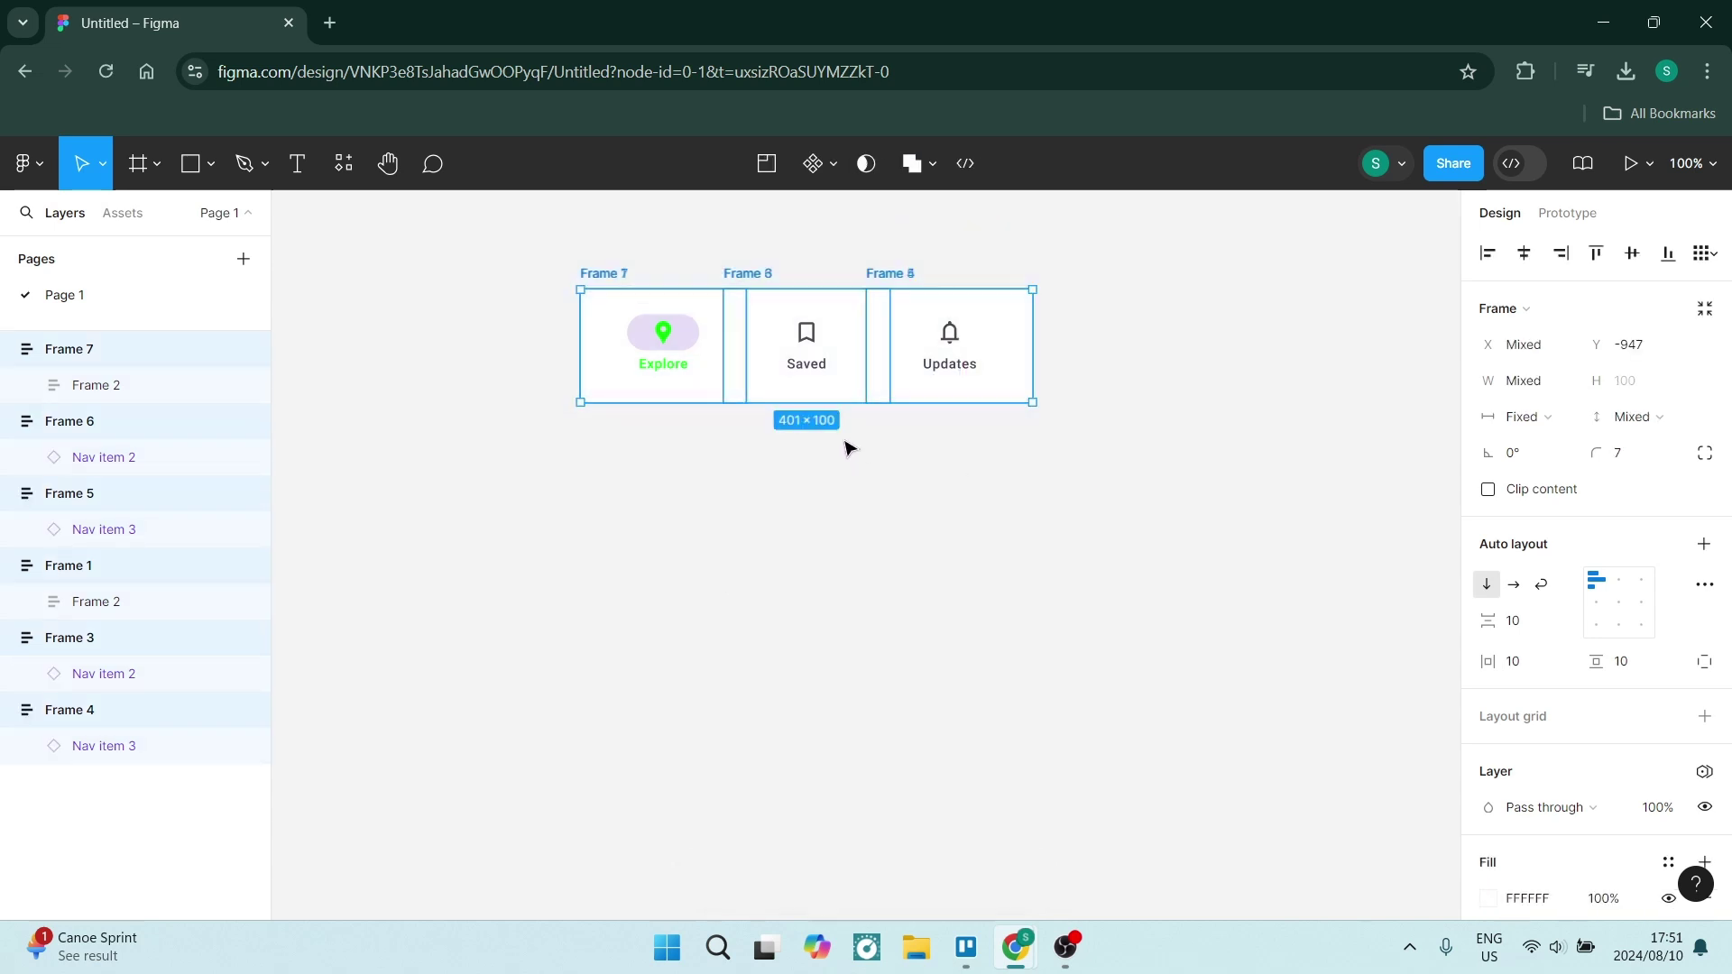
pyautogui.hotkey('ctrl', 'd')
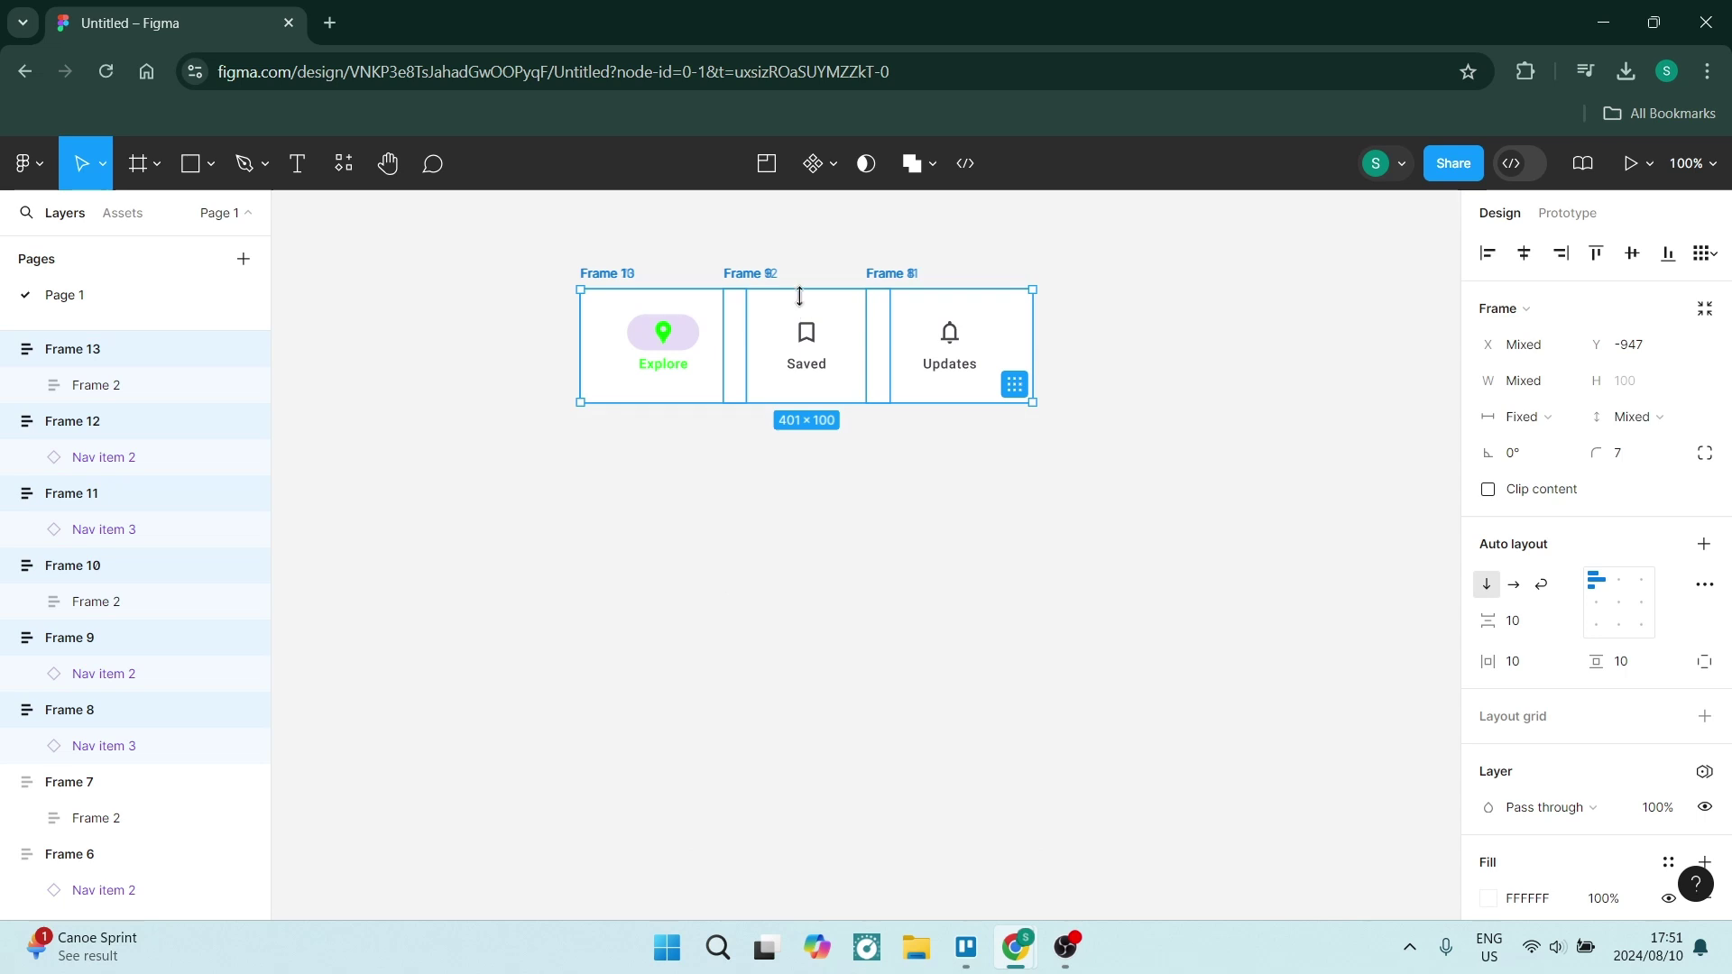
pyautogui.moveTo(794, 310); pyautogui.dragTo(796, 470)
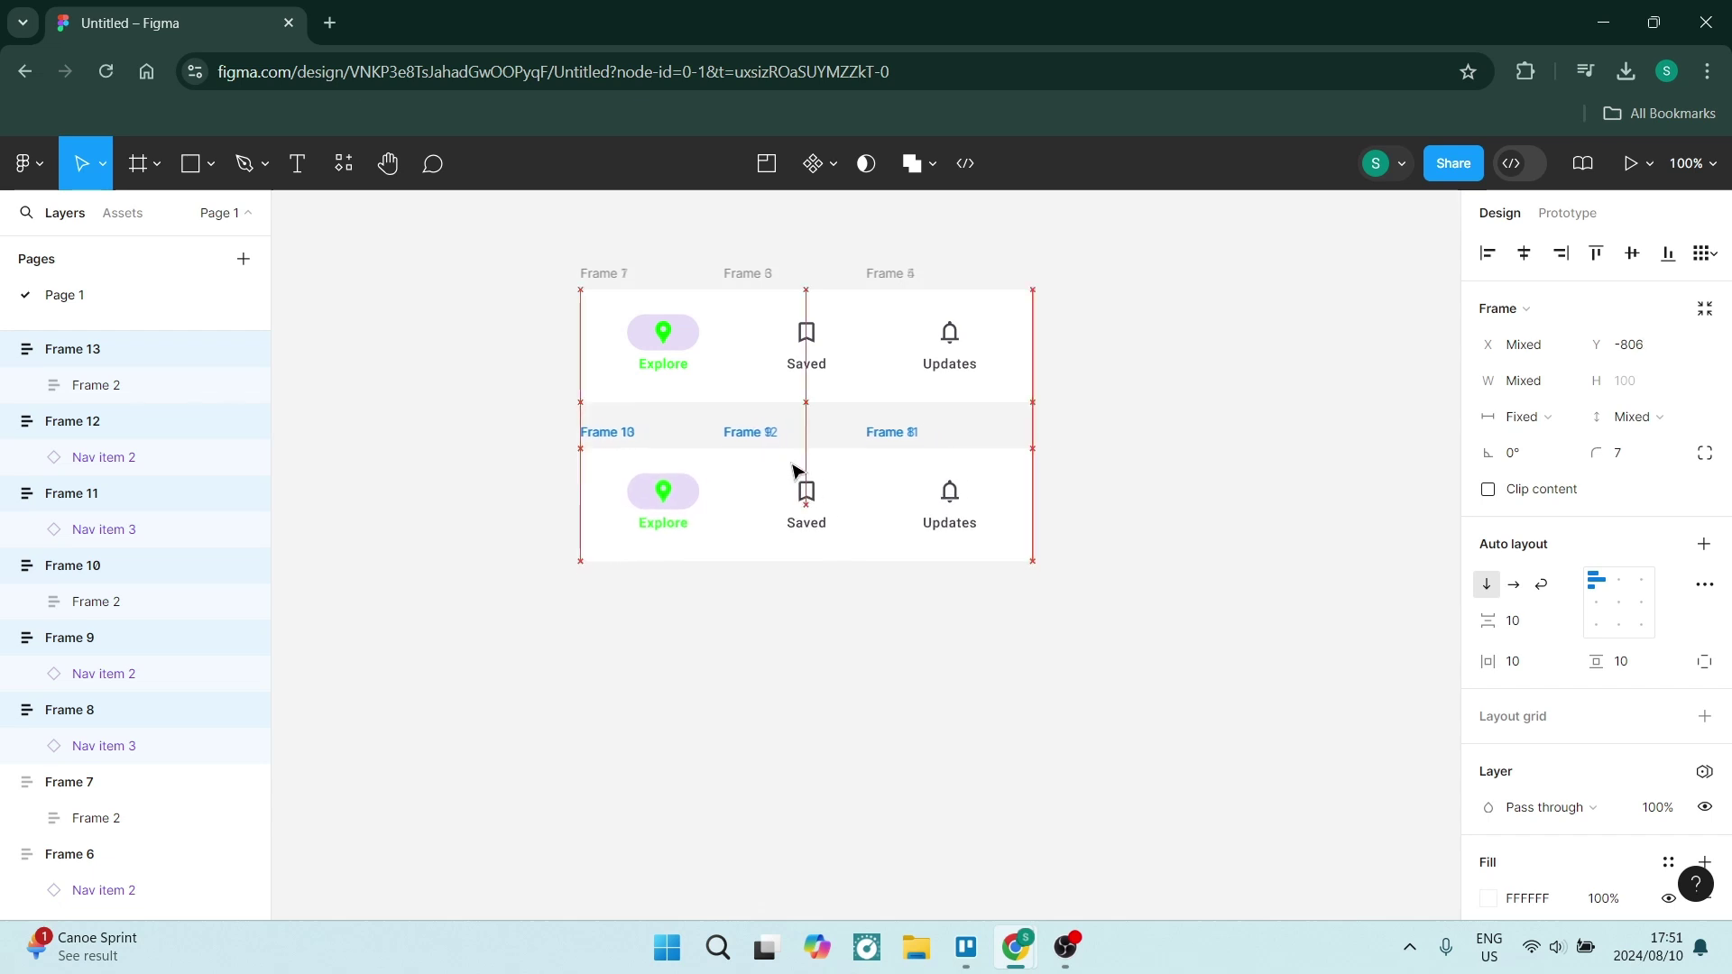
pyautogui.click(510, 246)
# Duplicate the top bar again and move the third copy below the second bar
pyautogui.moveTo(504, 233); pyautogui.dragTo(1092, 416)
pyautogui.hotkey('ctrl', 'd')
pyautogui.moveTo(781, 316); pyautogui.dragTo(785, 638)
# Make Saved 05FF00 on bar two and Updates on bar three, resetting Explore to 49454F
pyautogui.click(428, 483)
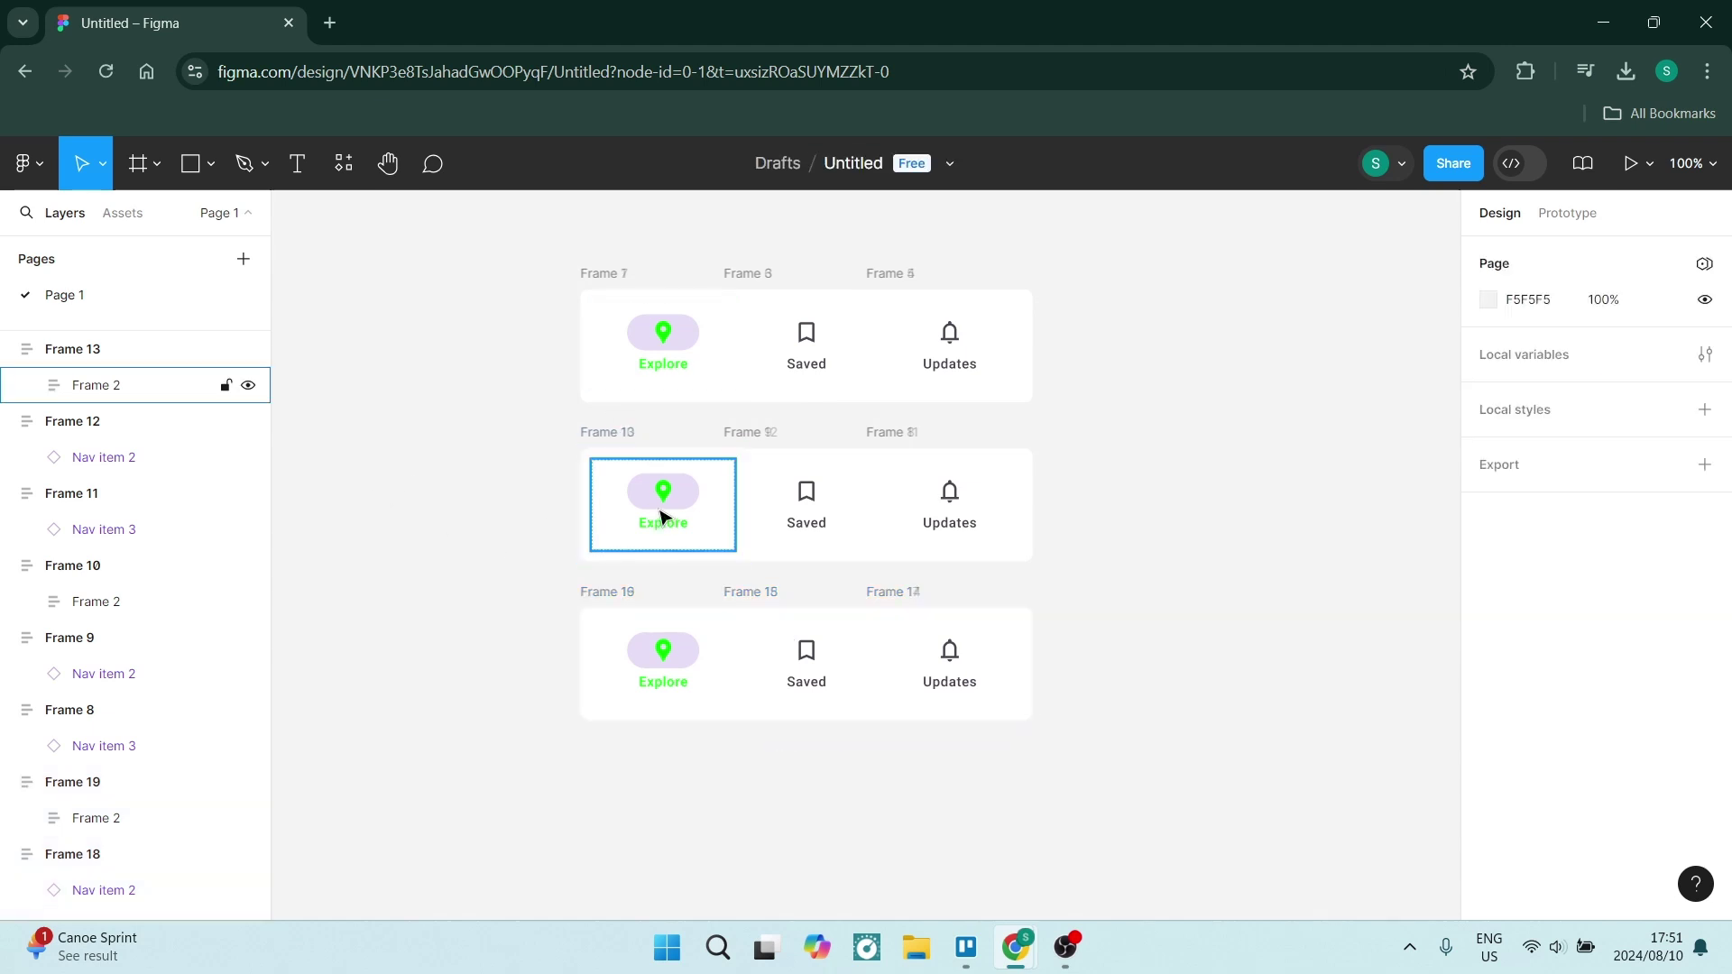
pyautogui.click(806, 507)
pyautogui.click(806, 507)
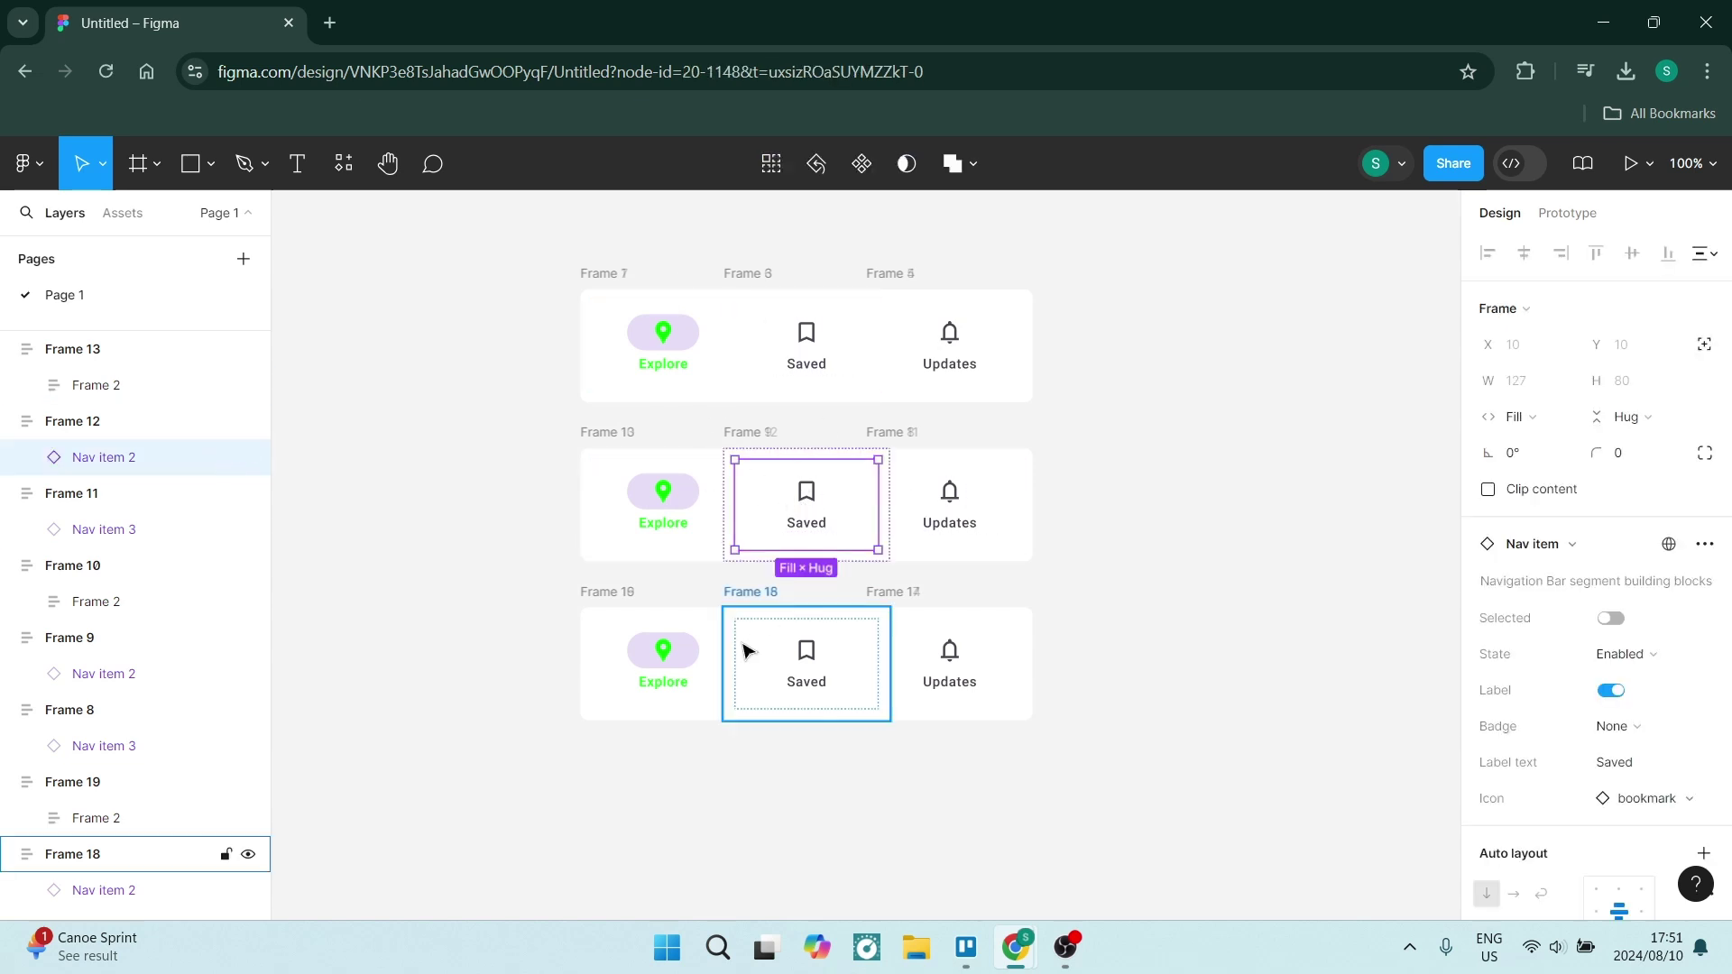
pyautogui.click(949, 663)
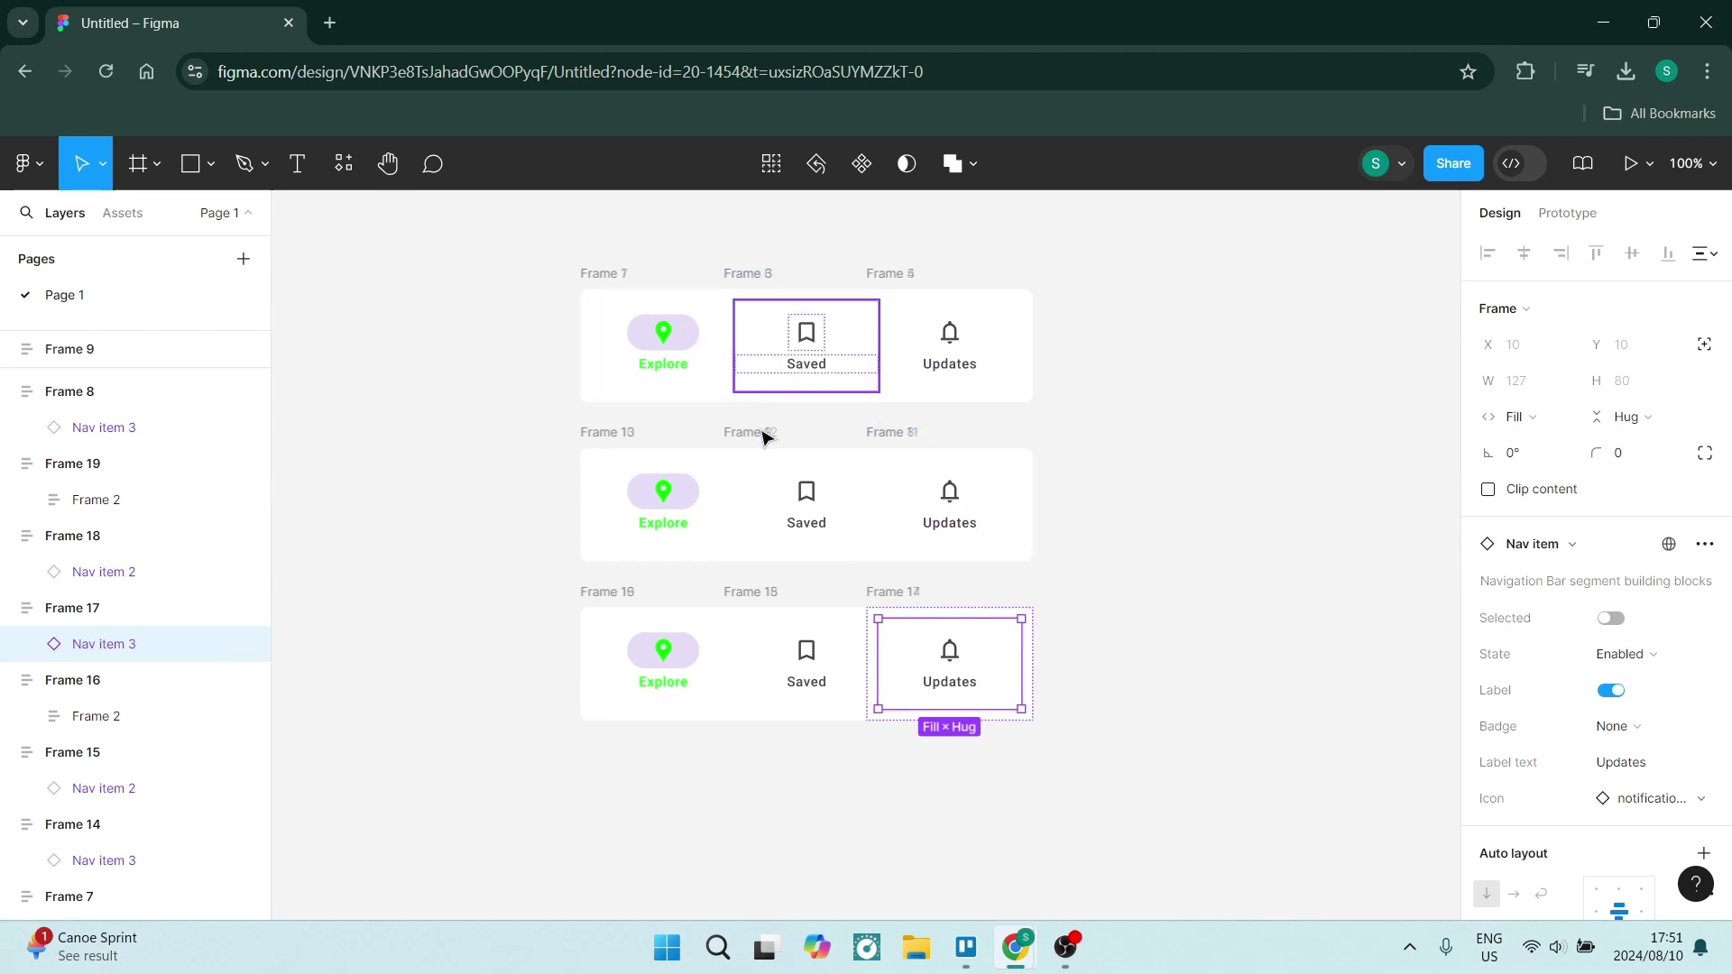
pyautogui.click(600, 570)
pyautogui.click(806, 505)
pyautogui.click(1488, 725)
pyautogui.click(1237, 268)
pyautogui.click(1272, 798)
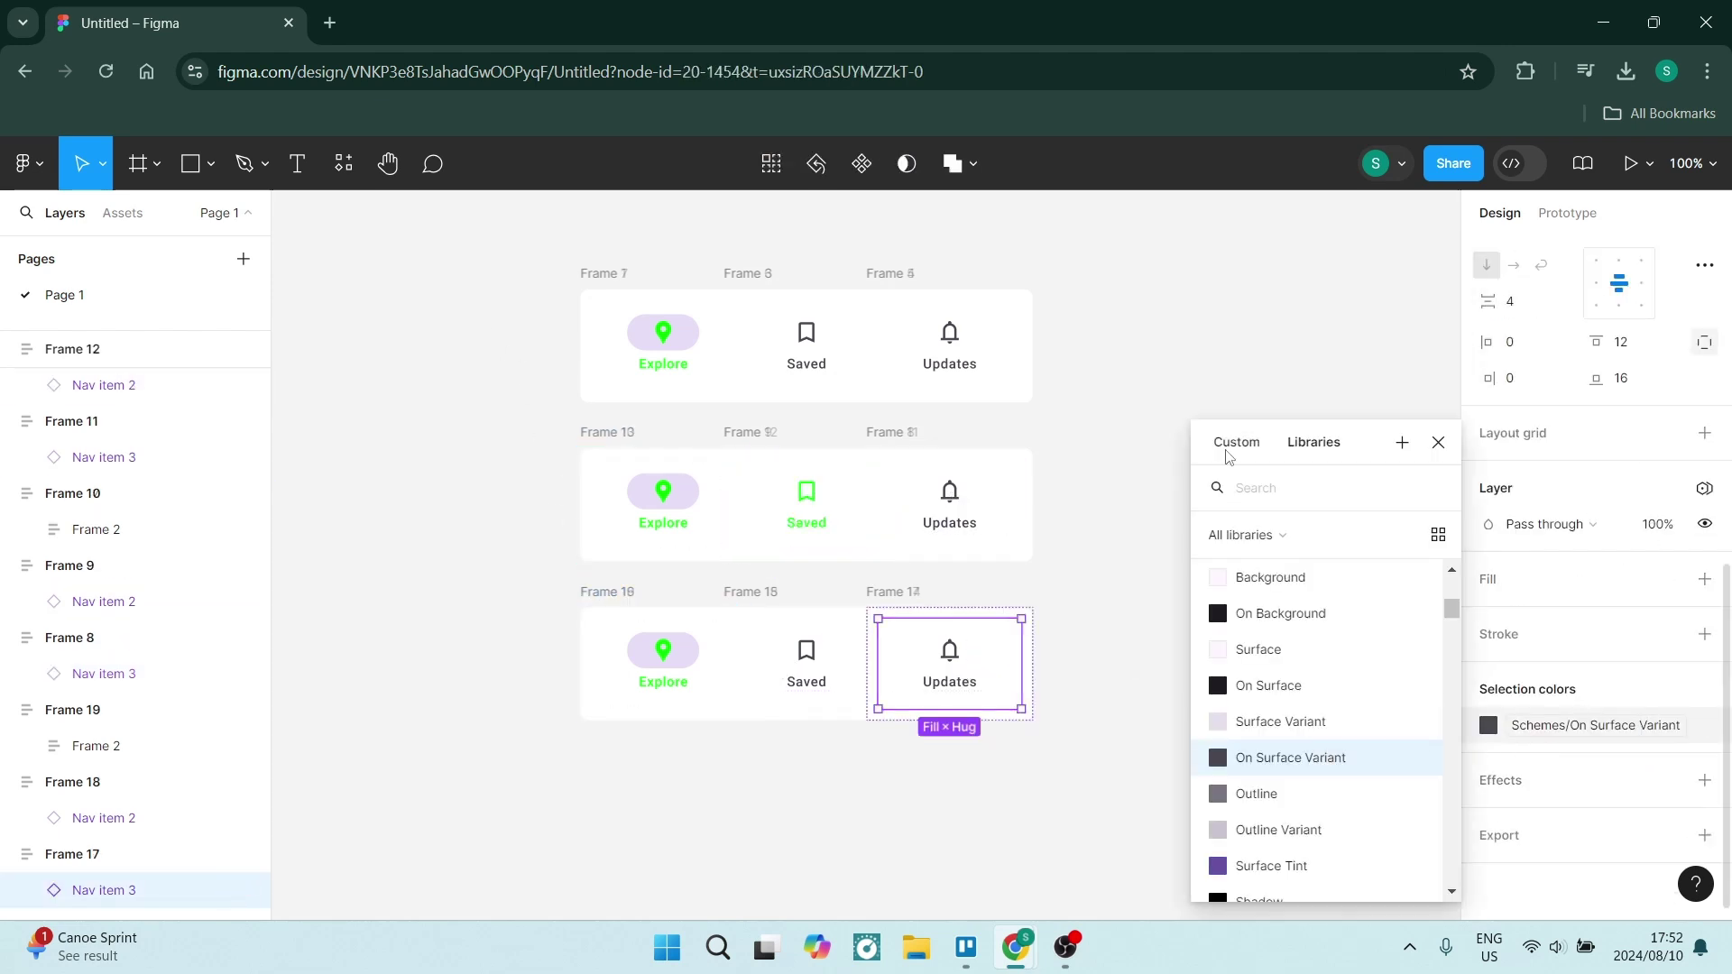
pyautogui.click(663, 492)
pyautogui.click(1489, 724)
pyautogui.click(663, 654)
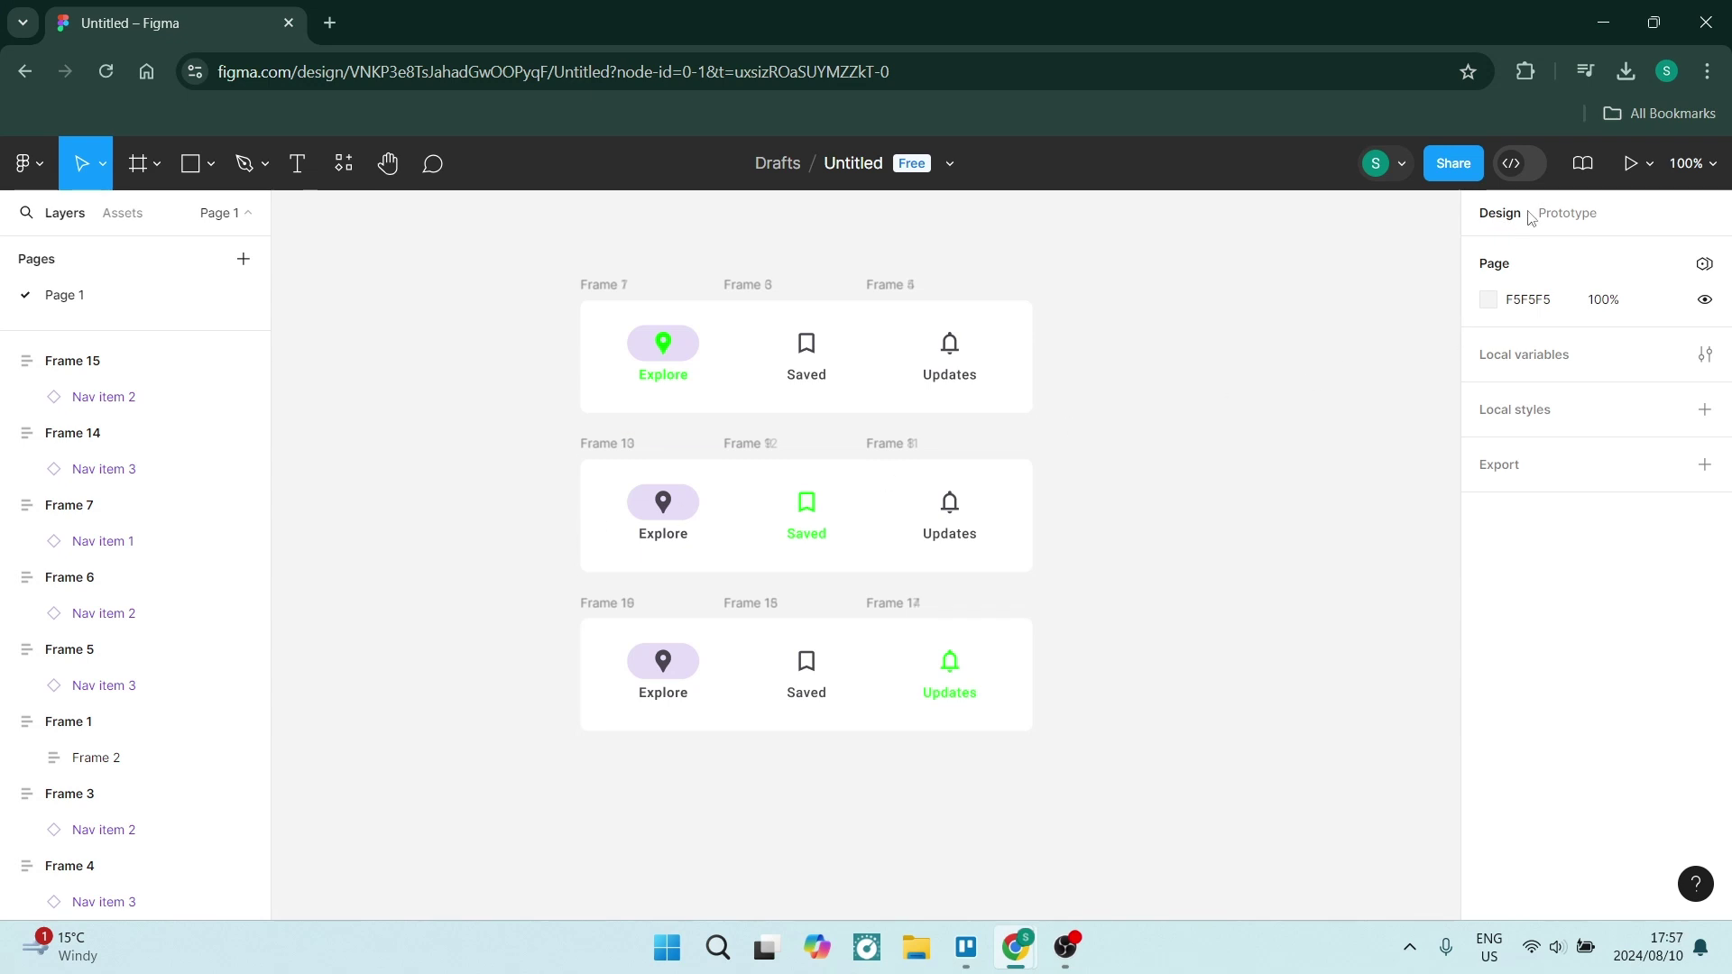
# In Prototype mode, make the top Explore frame Flow 1's start, then select Saved
pyautogui.click(1560, 215)
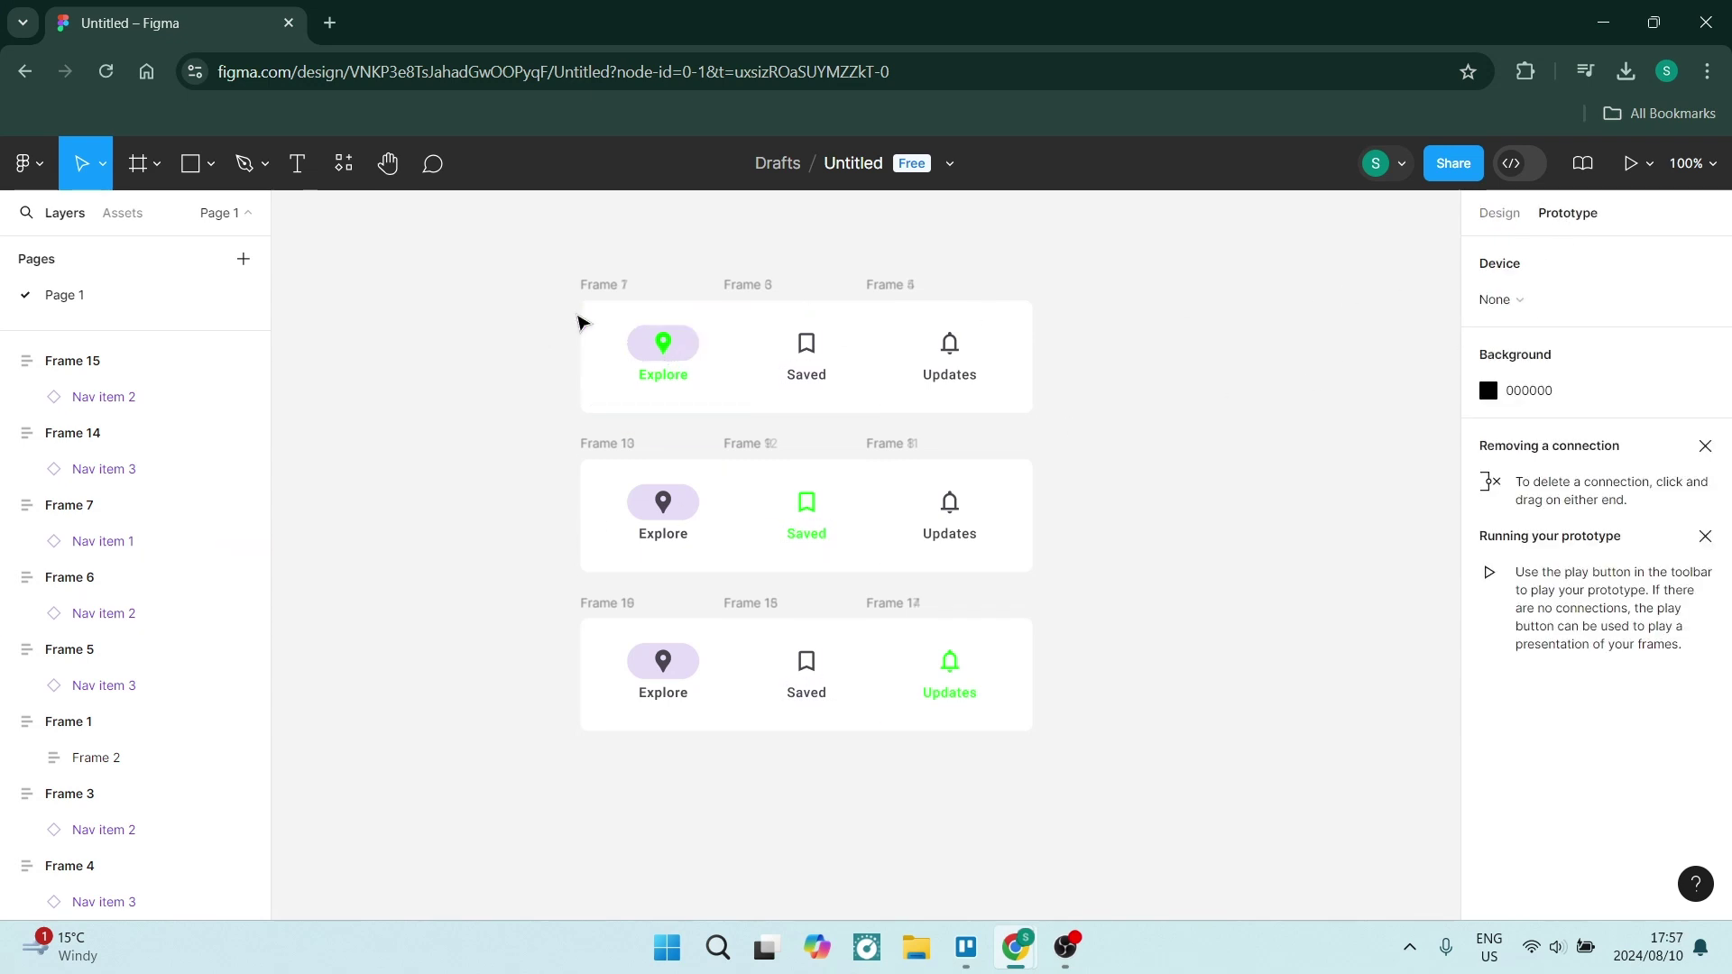
pyautogui.click(591, 320)
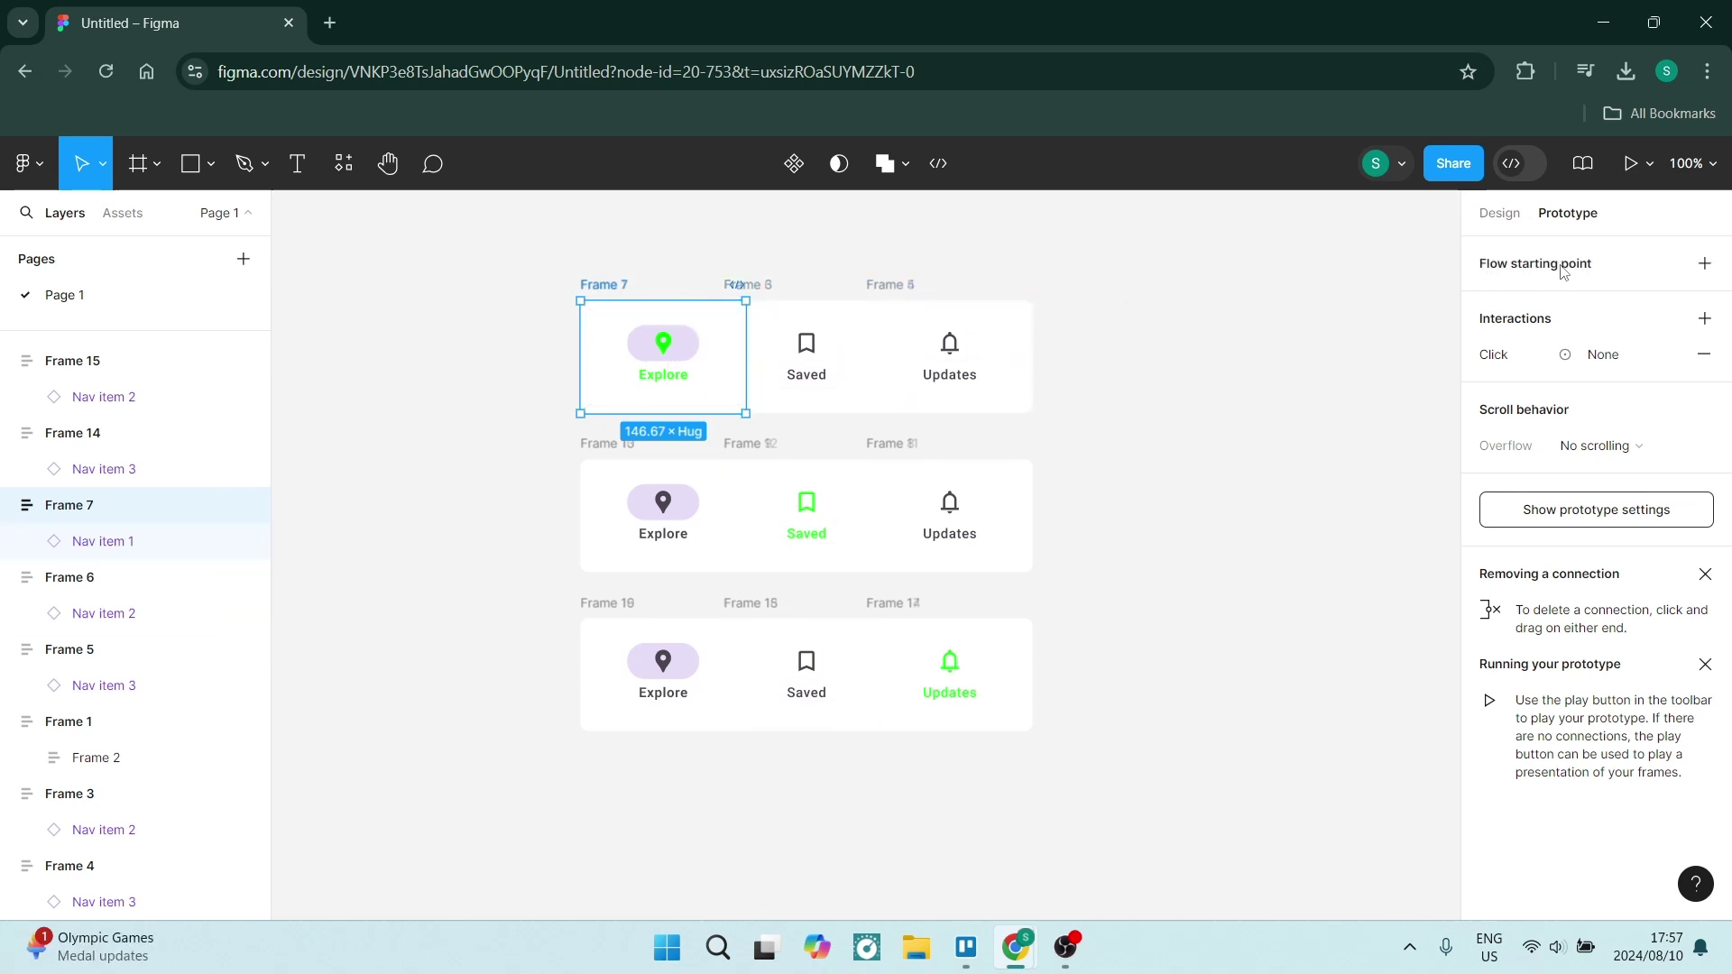
pyautogui.click(1704, 264)
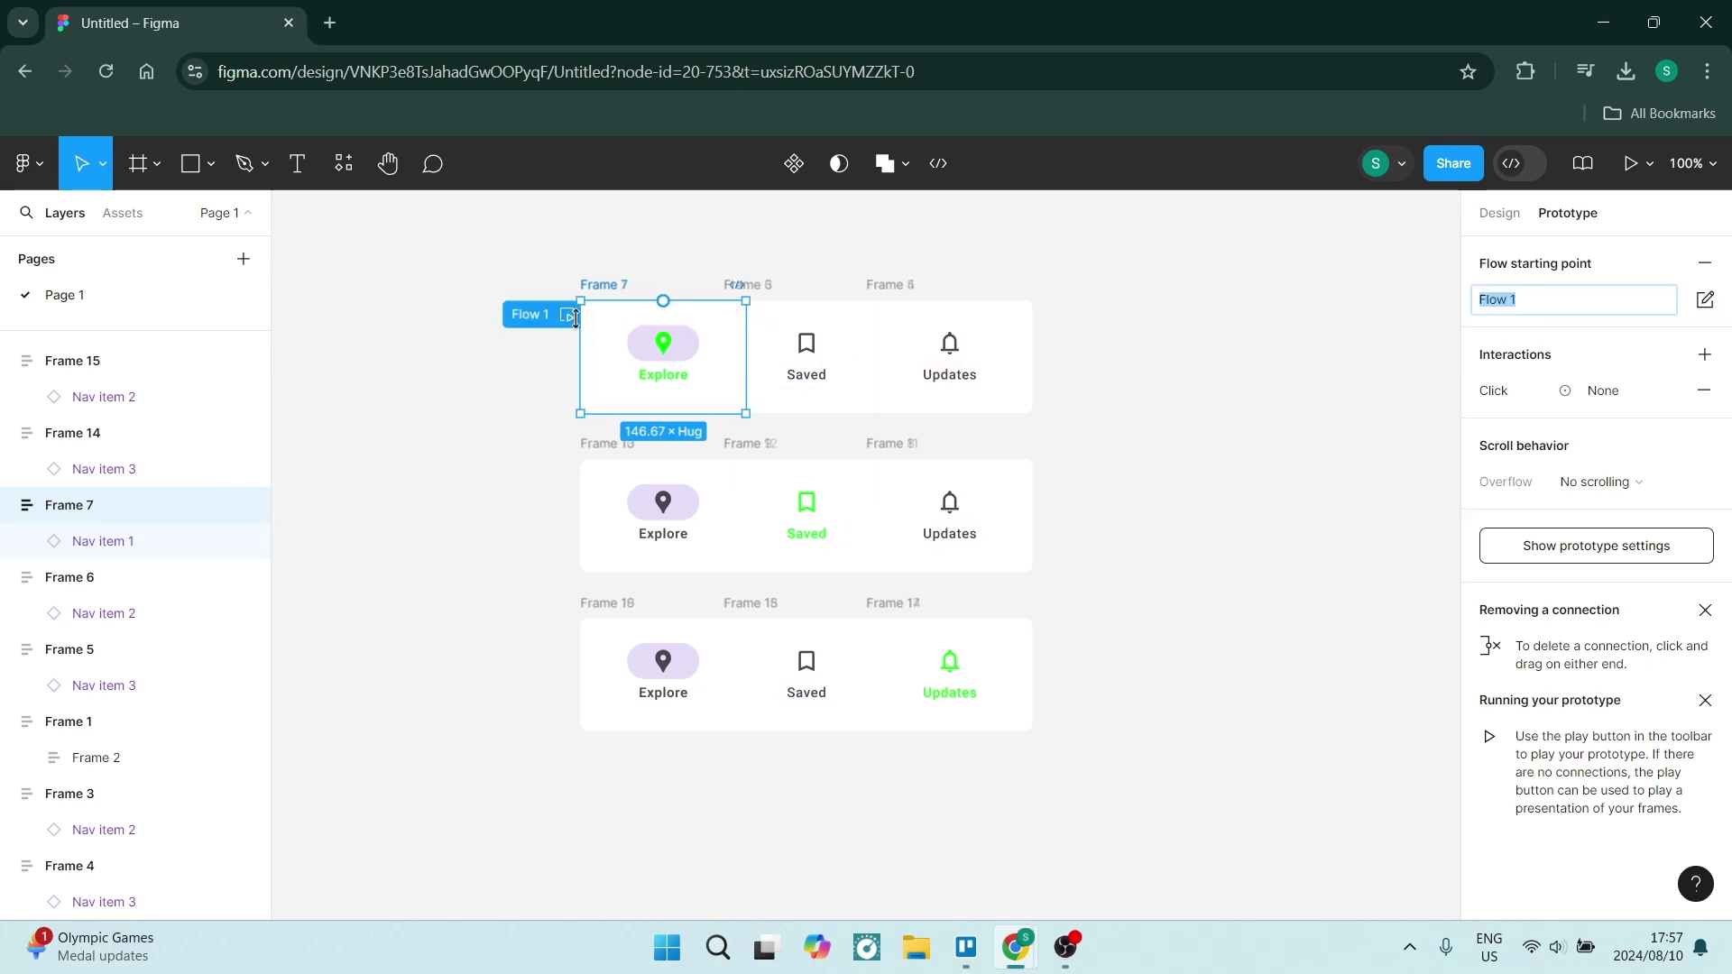
pyautogui.click(1153, 299)
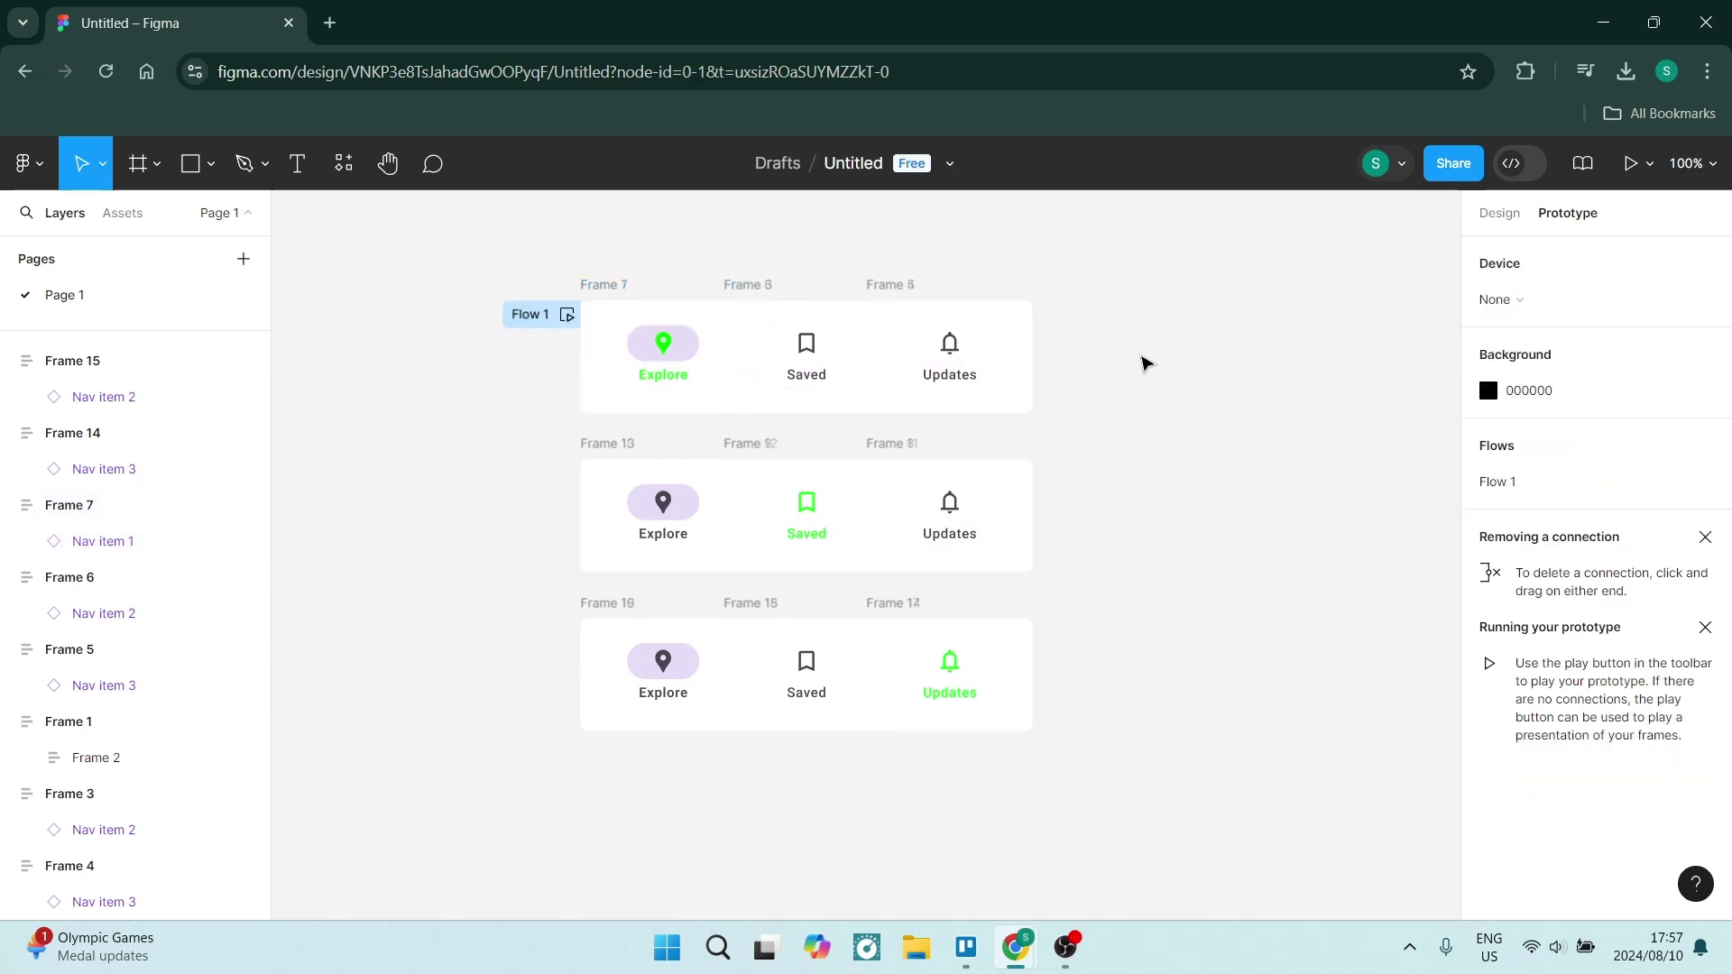
pyautogui.click(763, 303)
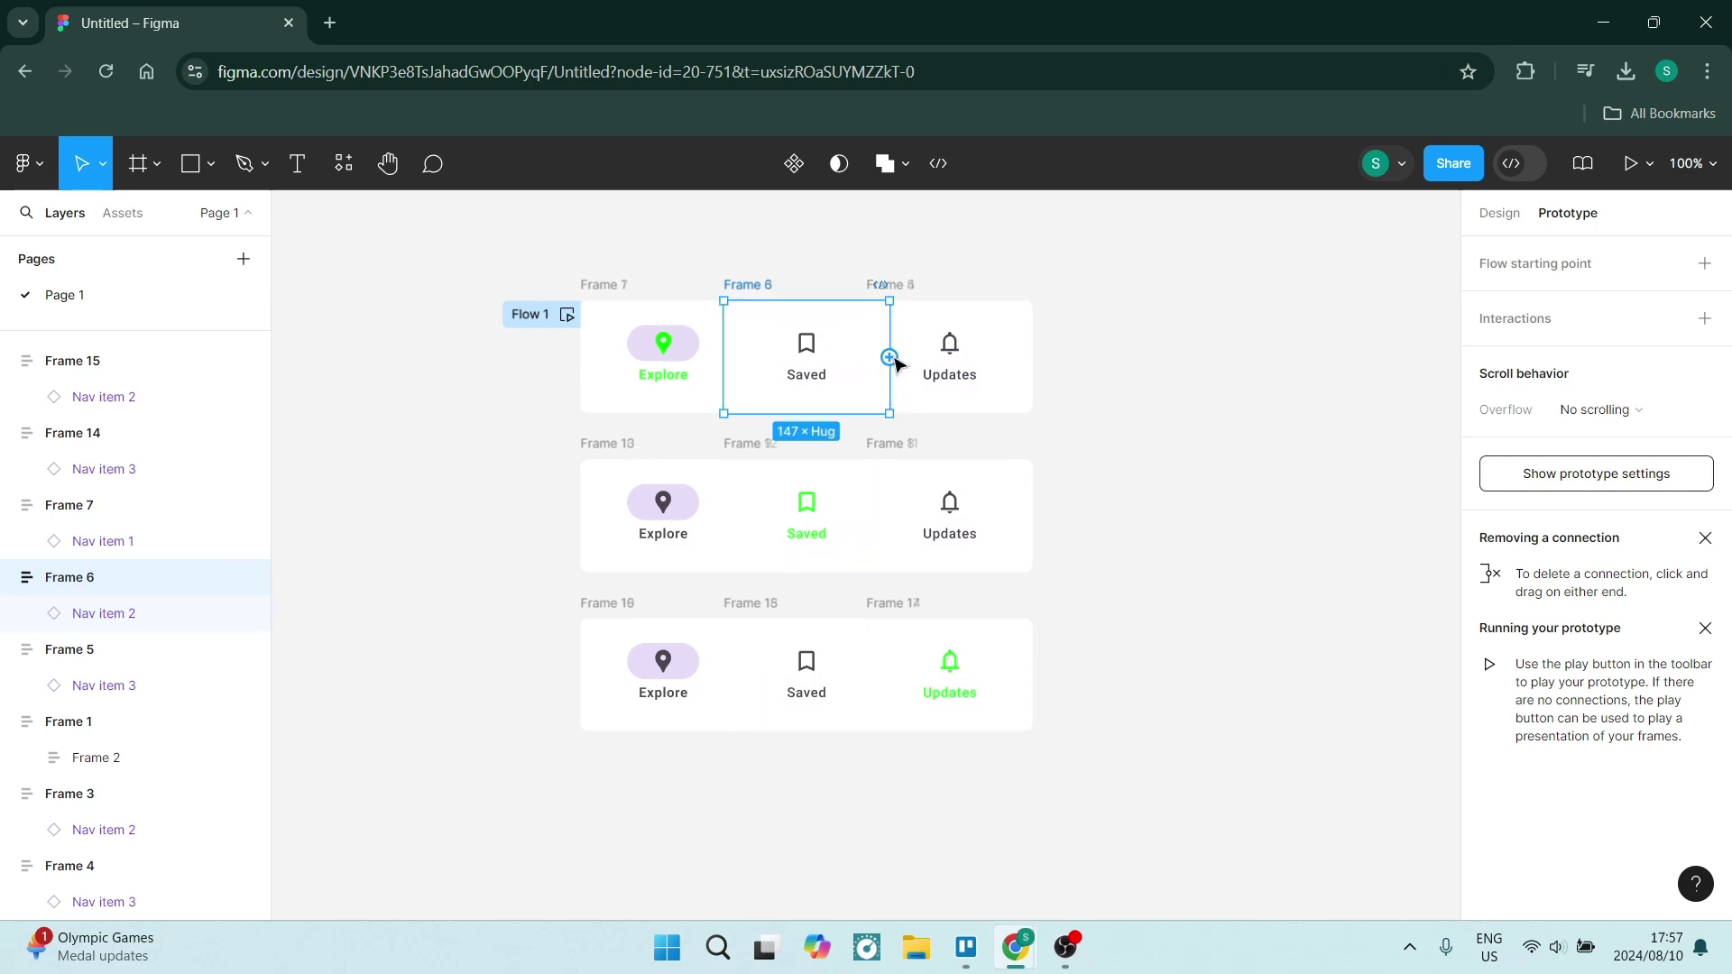
# Link the top Saved item to the middle bar (Frame 9) with Navigate to
pyautogui.moveTo(890, 358); pyautogui.dragTo(825, 483)
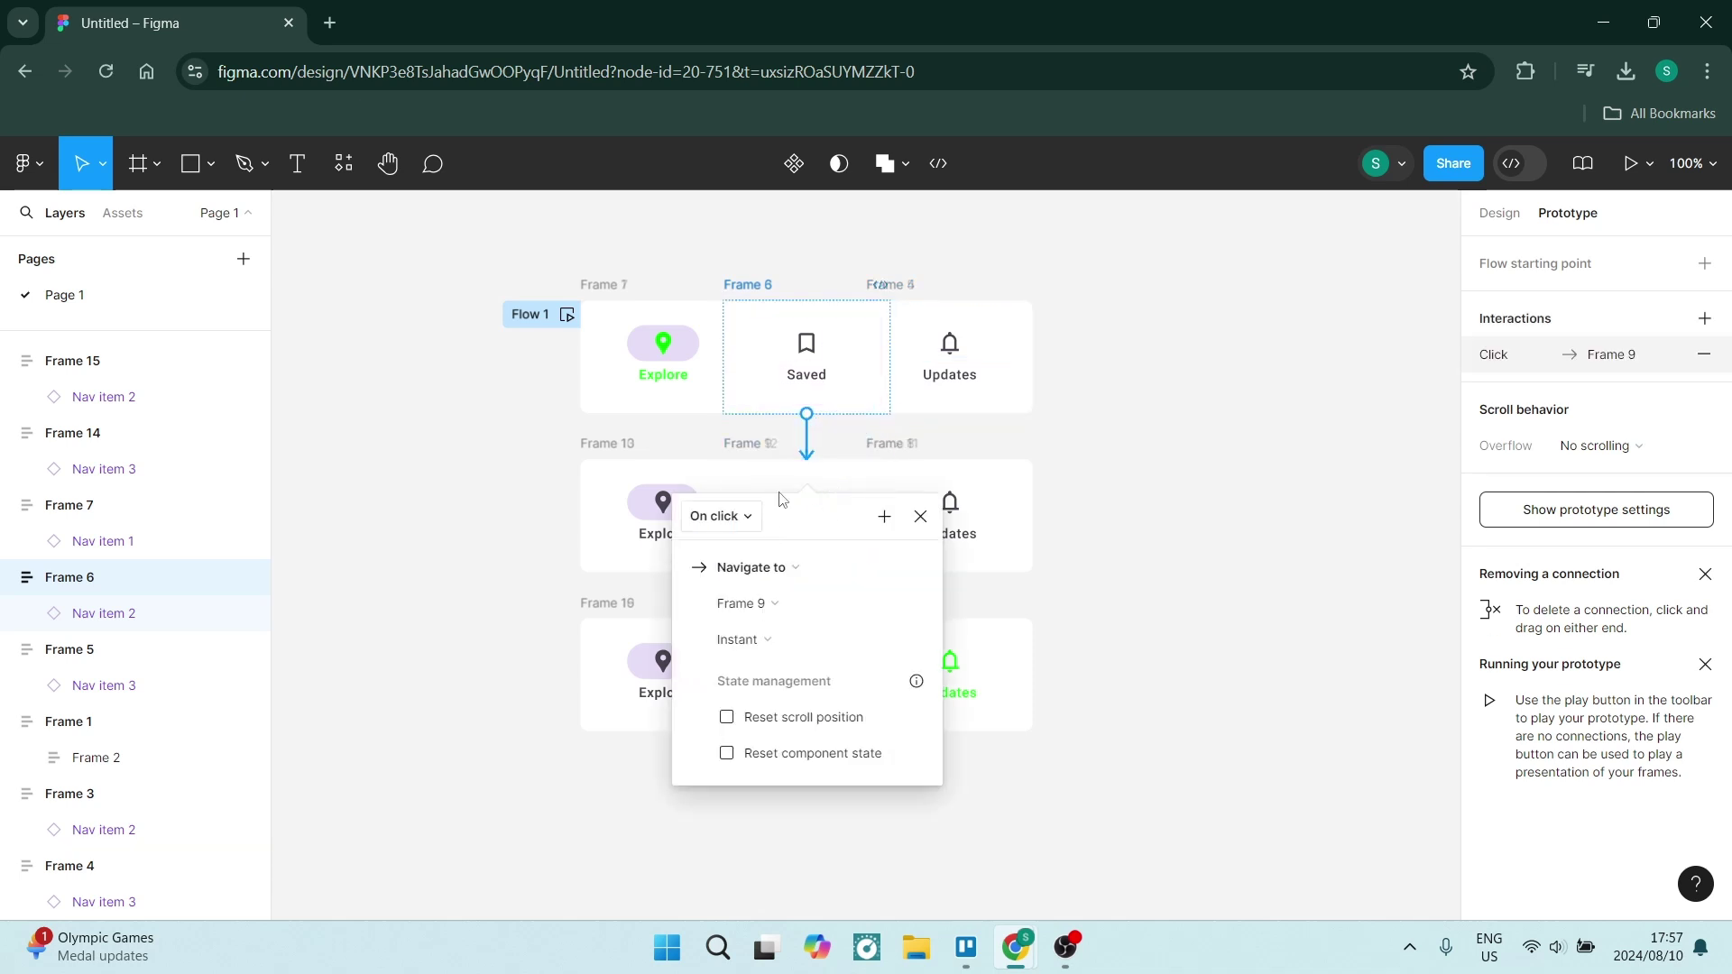
pyautogui.click(779, 570)
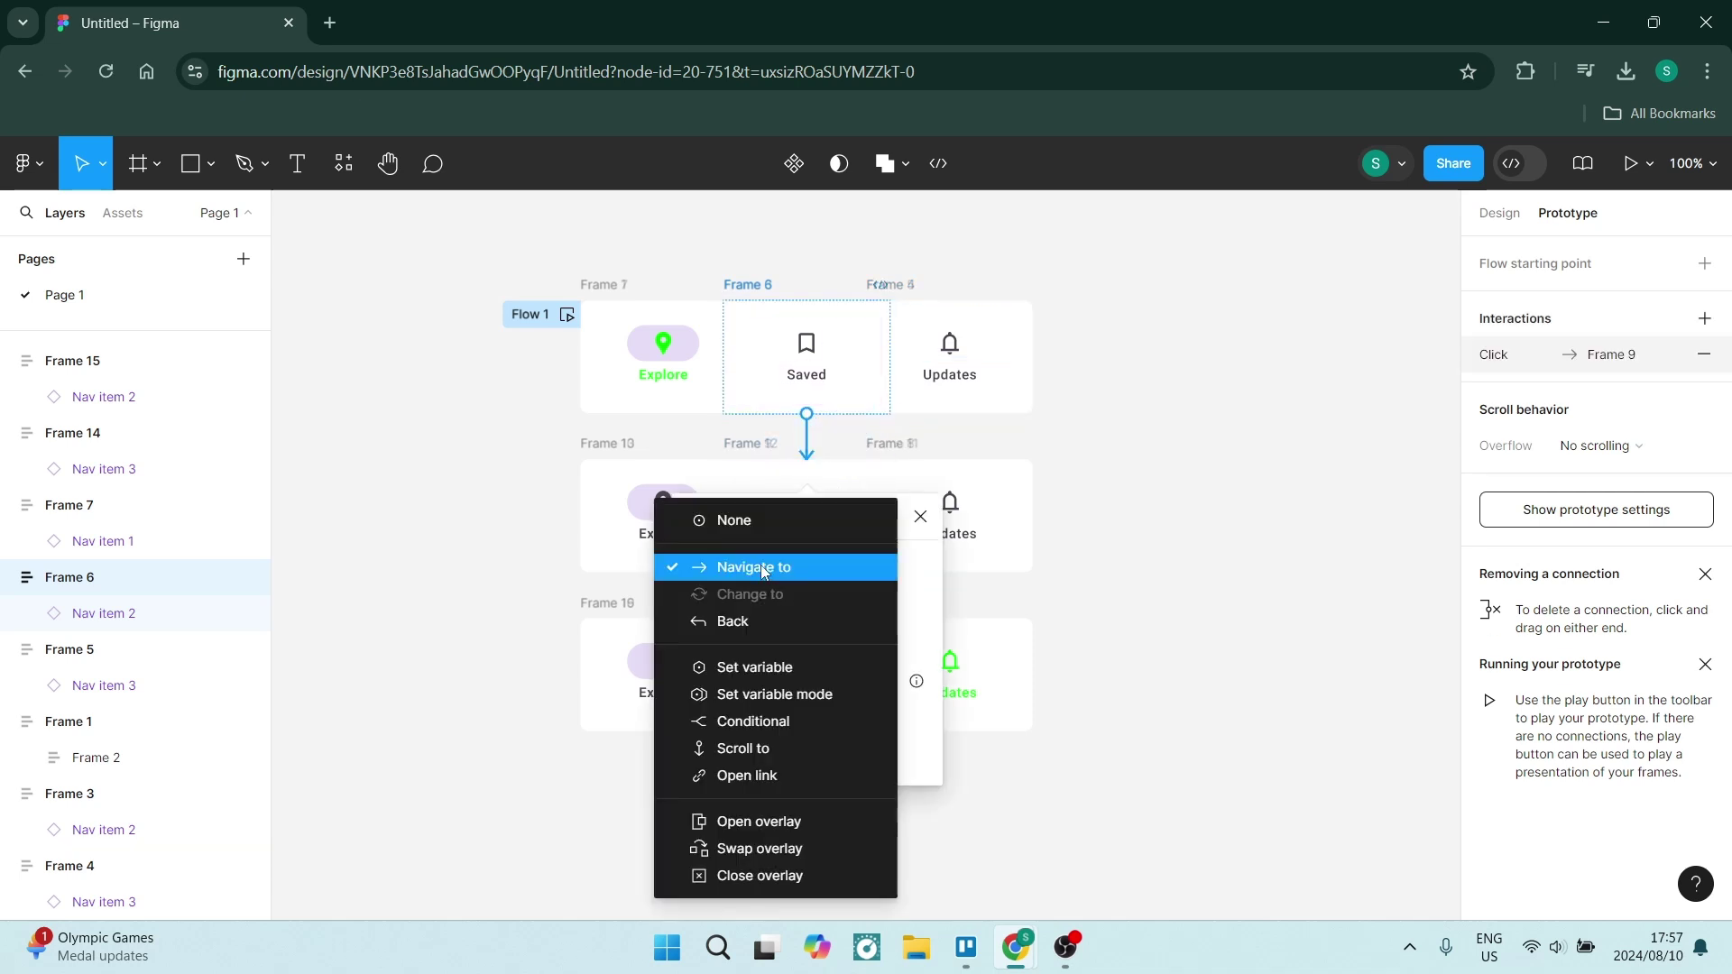
pyautogui.click(761, 565)
pyautogui.click(1263, 574)
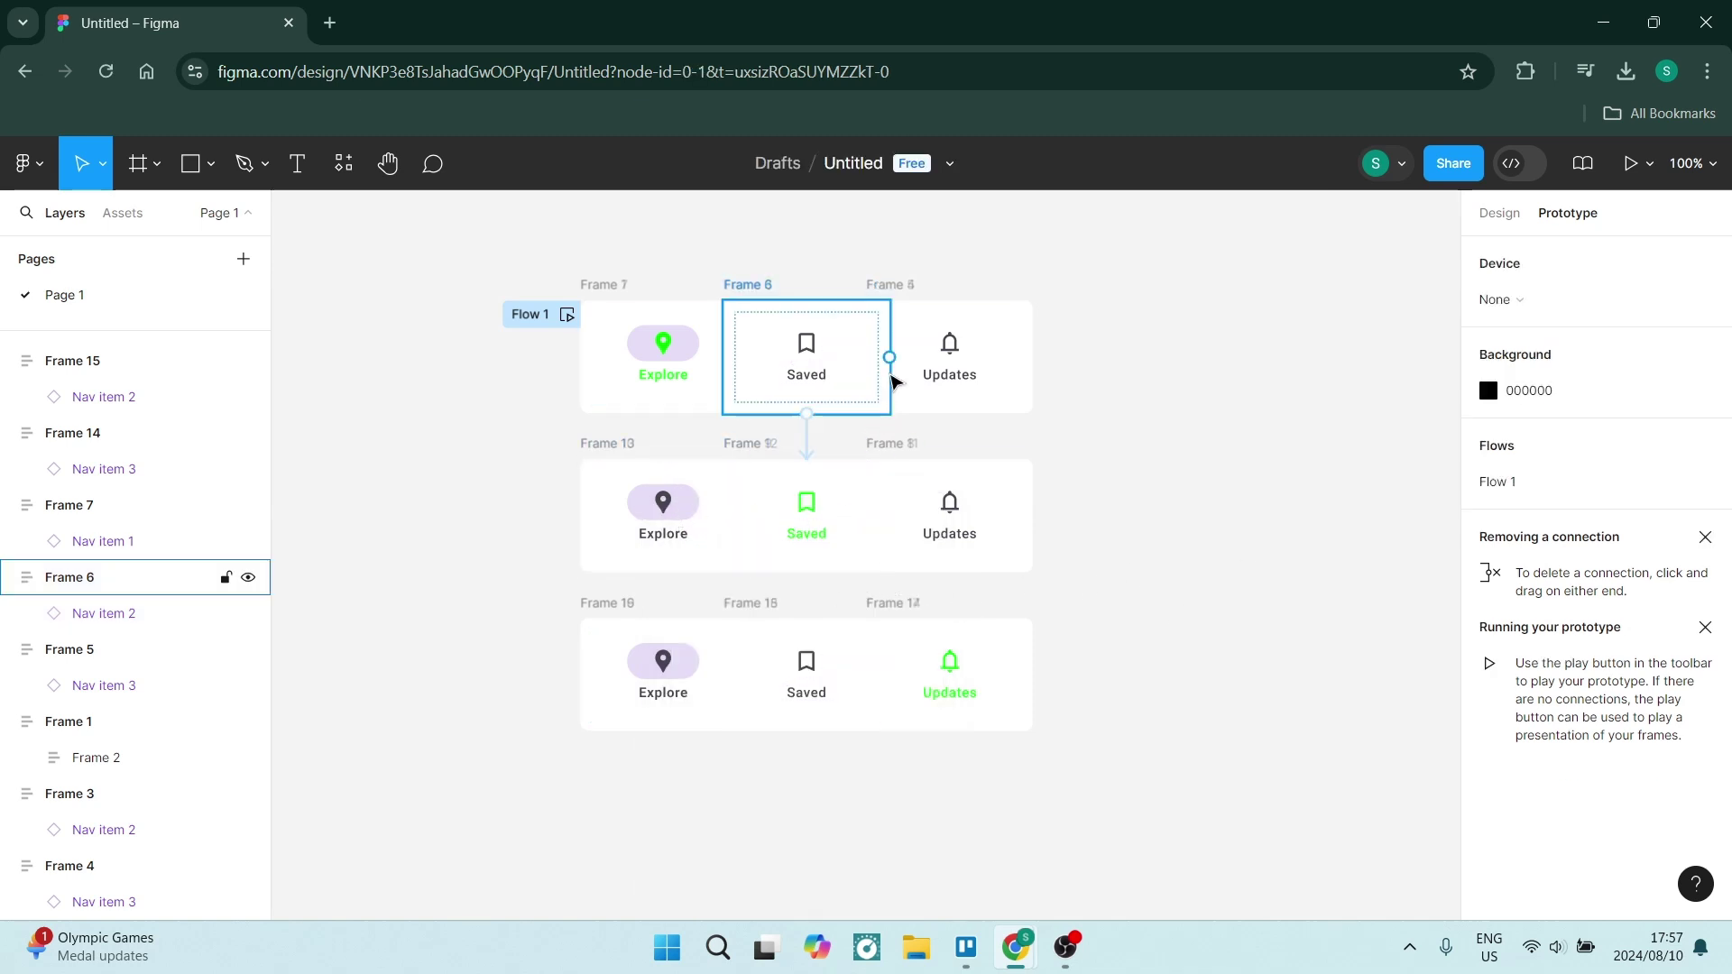
# Link the top Updates item to the bottom bar (Frame 14) with Navigate to
pyautogui.click(976, 353)
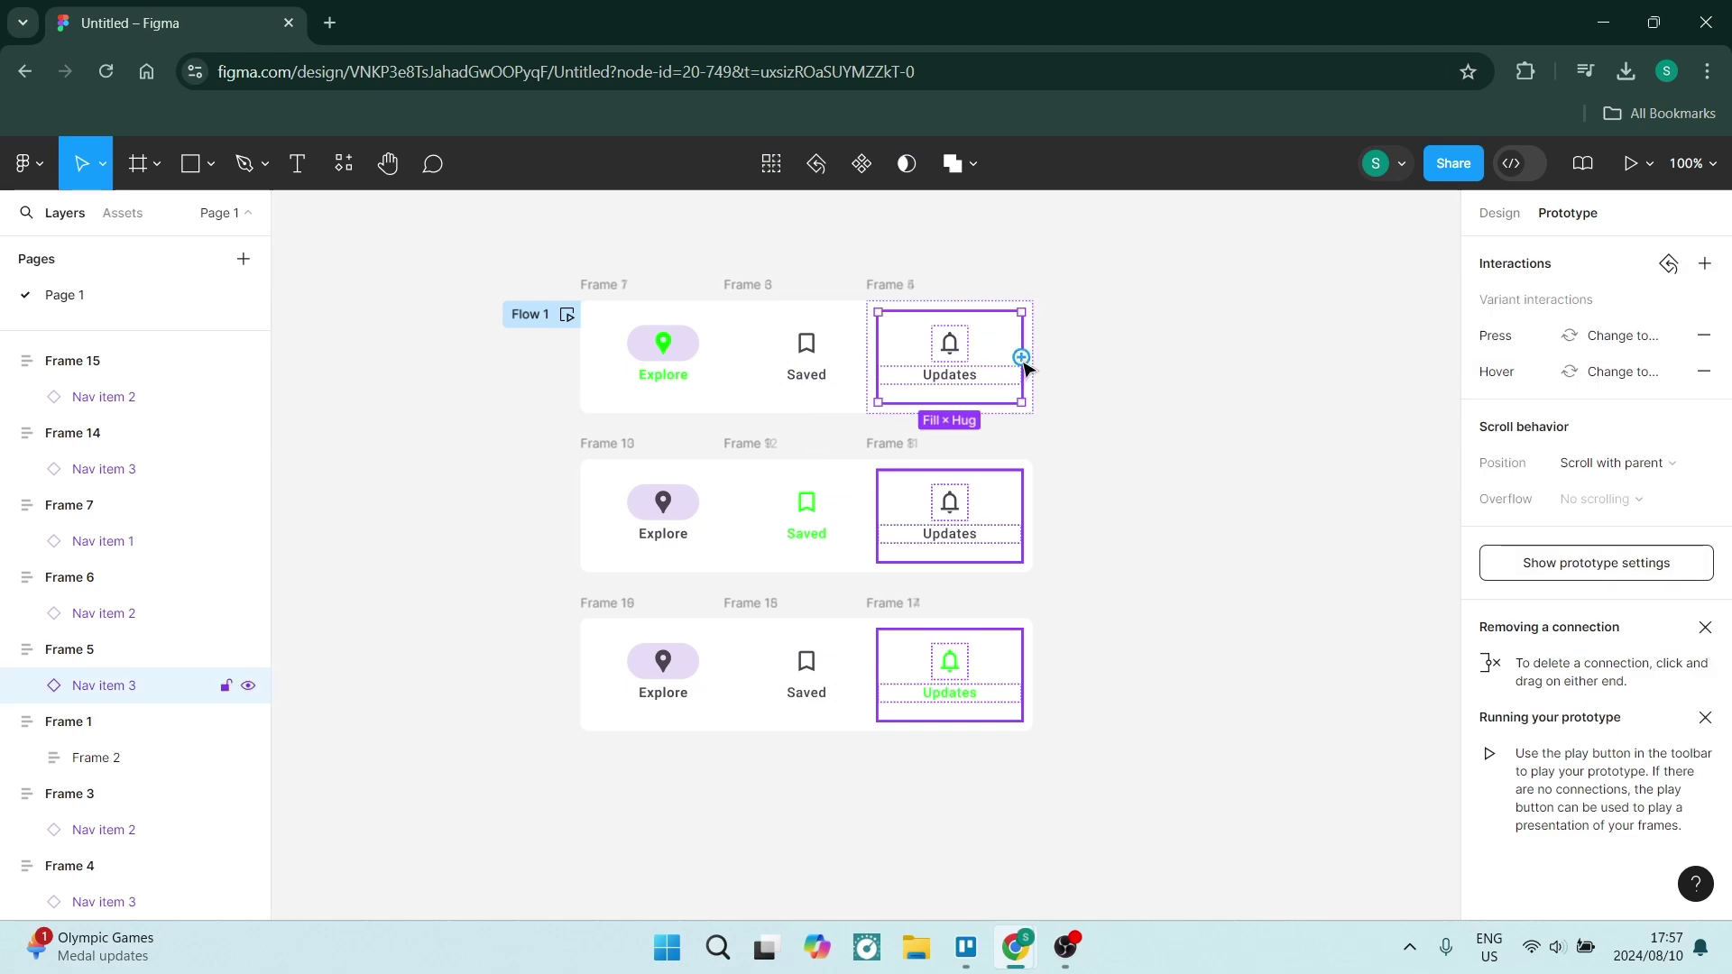
pyautogui.moveTo(1021, 358); pyautogui.dragTo(954, 636)
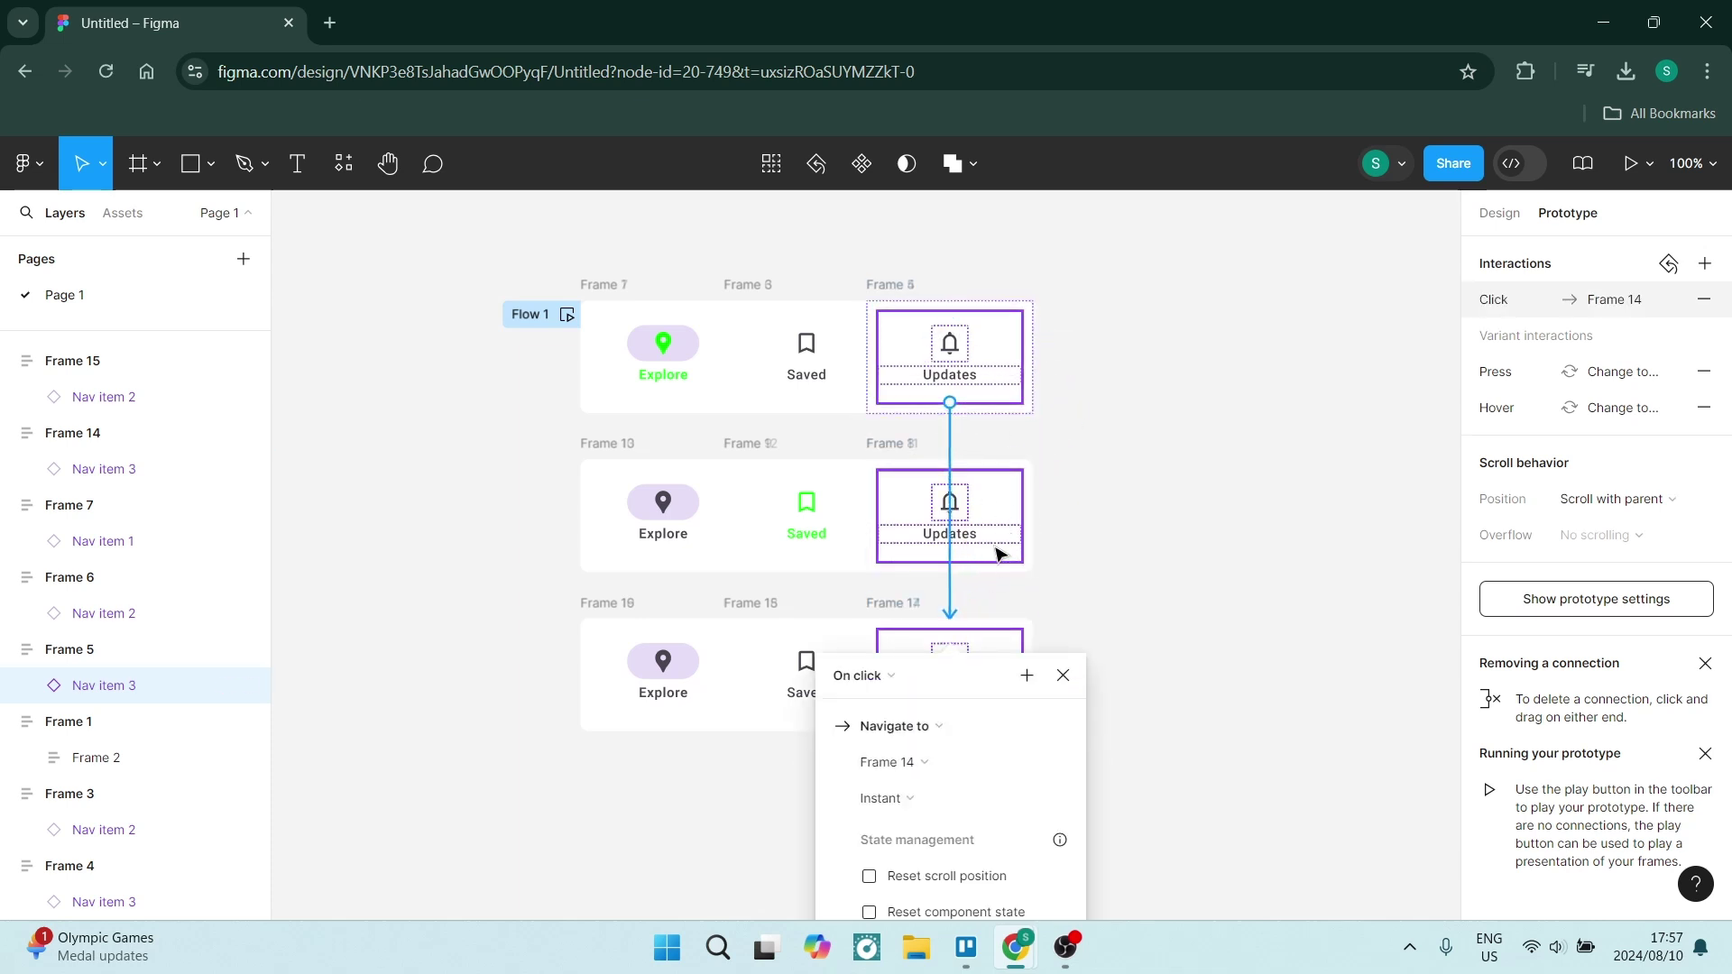
pyautogui.click(893, 732)
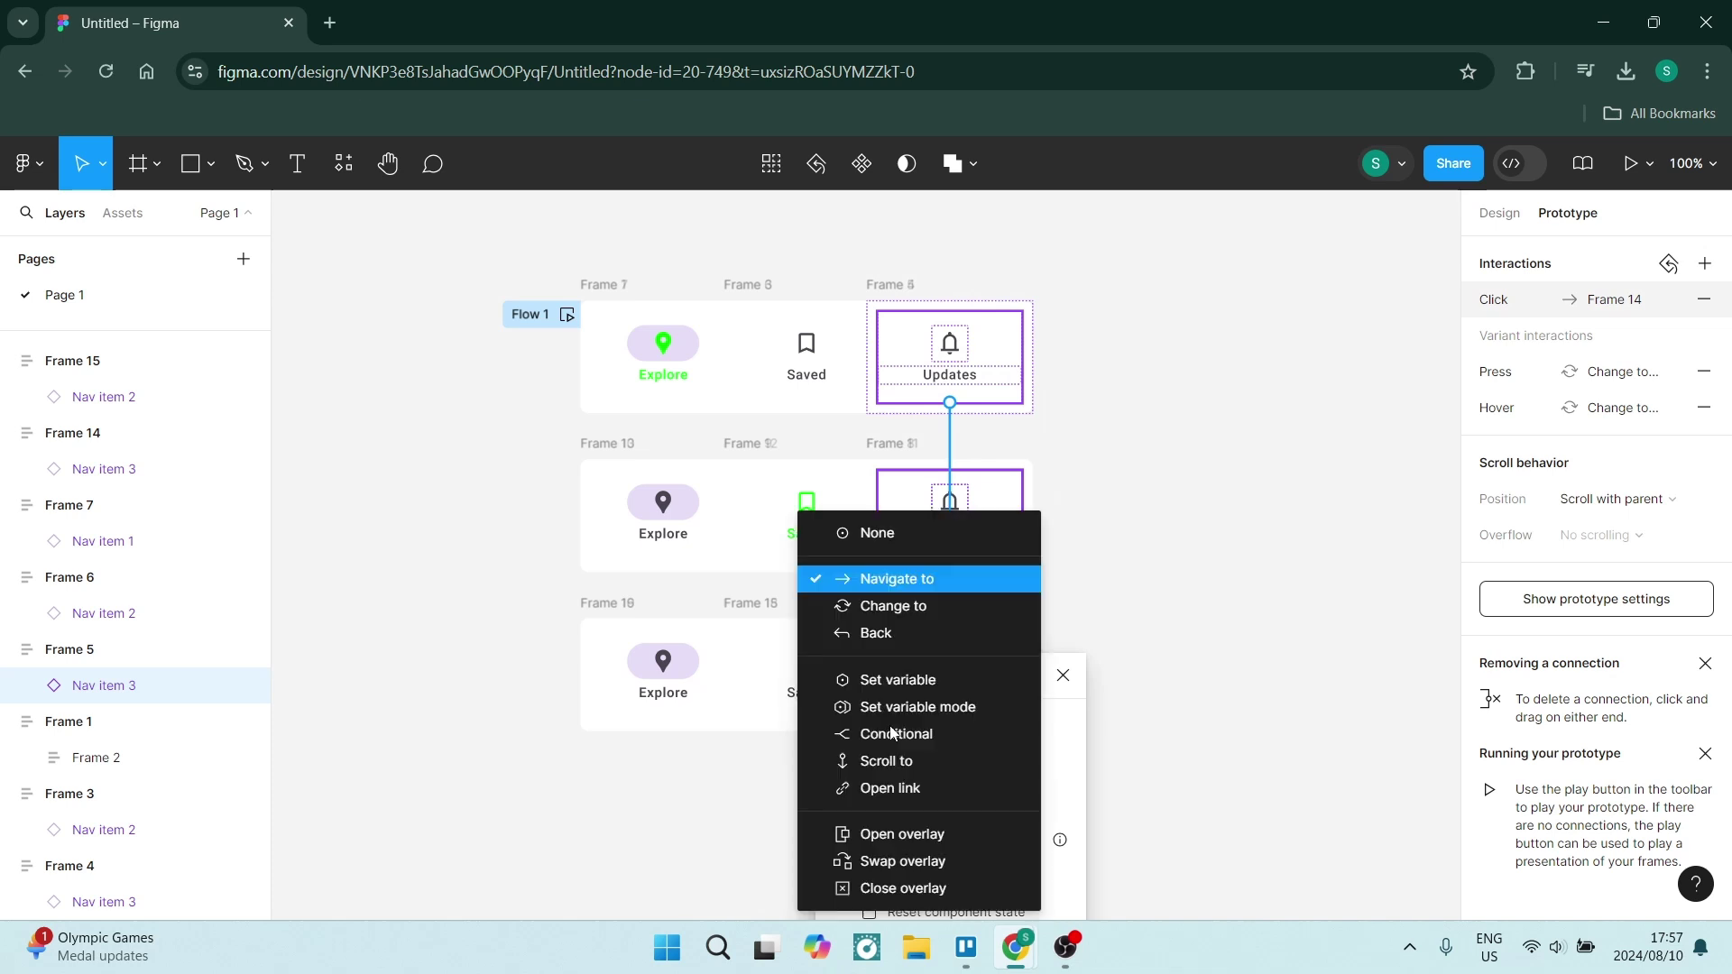
pyautogui.click(881, 593)
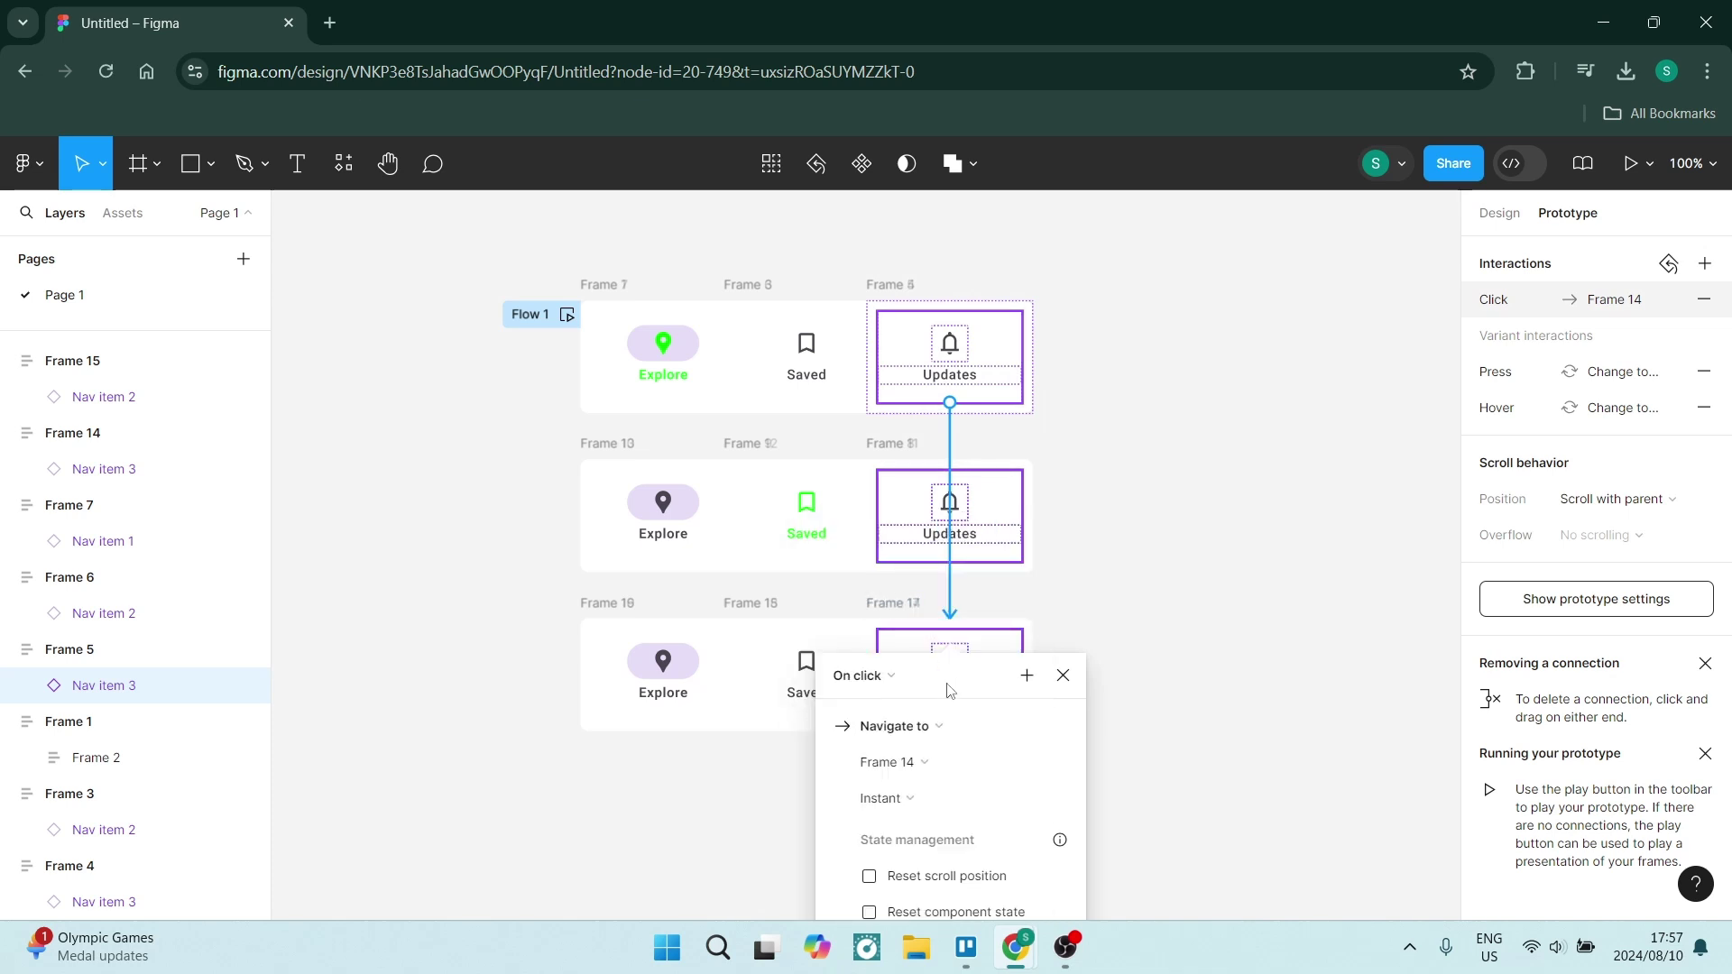
# Link the middle bar's Explore item to the top bar and its Updates item to Frame 14
pyautogui.click(1160, 572)
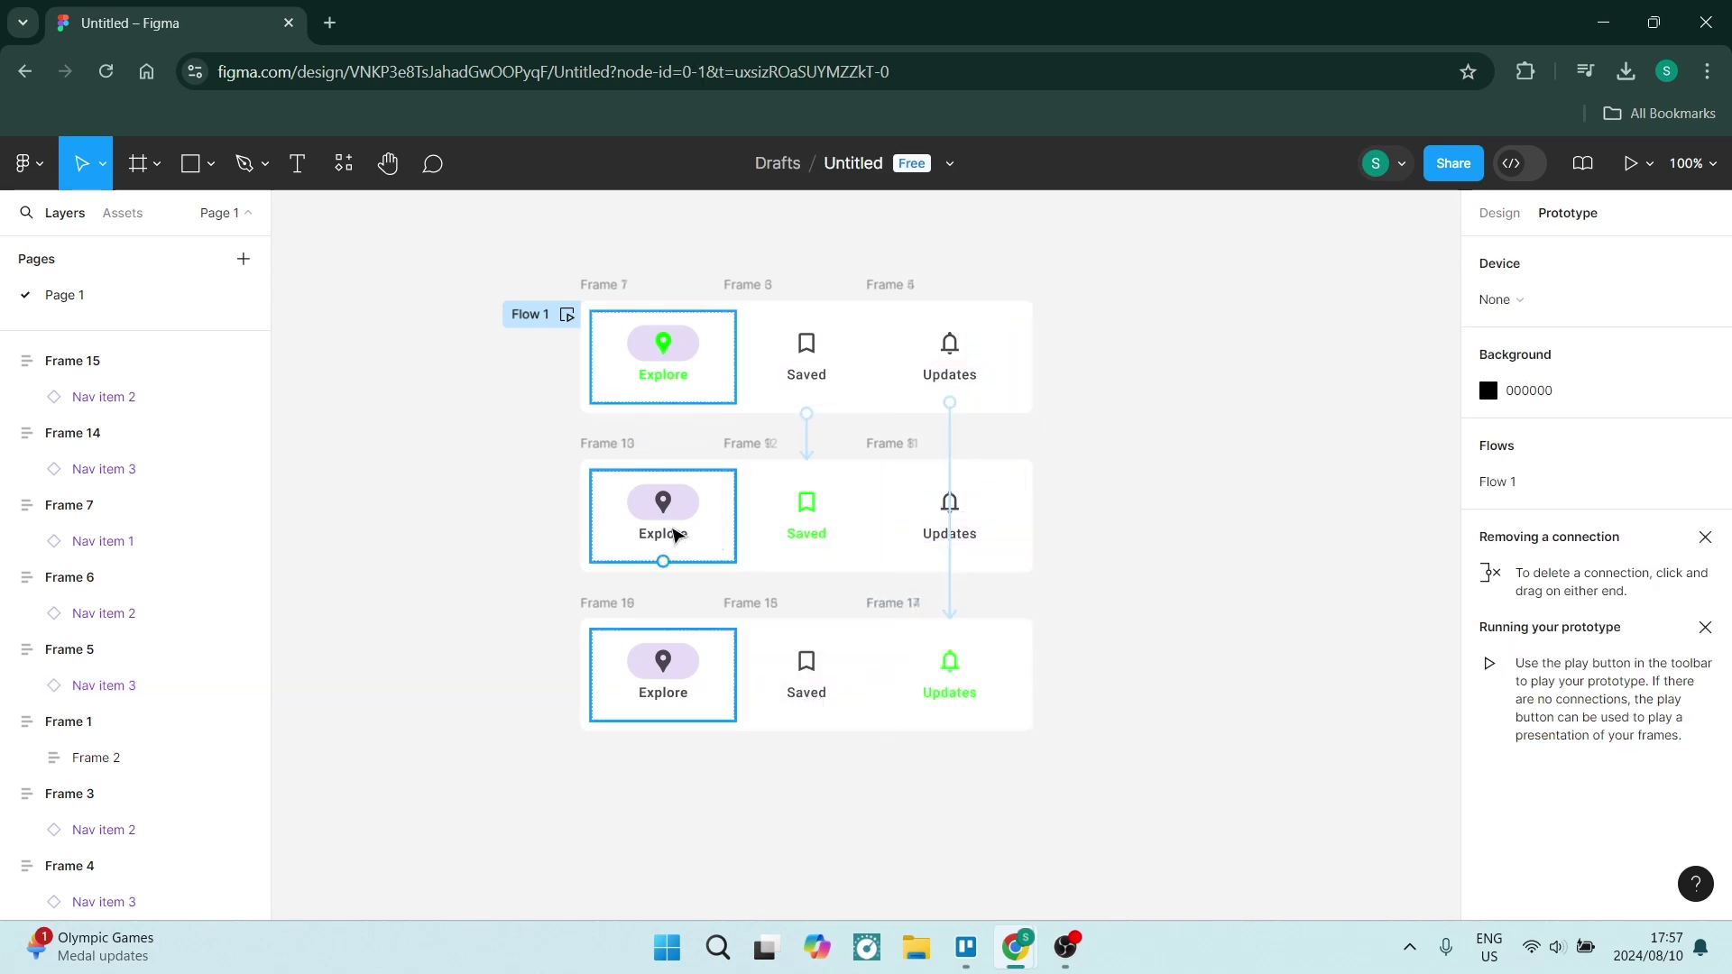
pyautogui.click(634, 519)
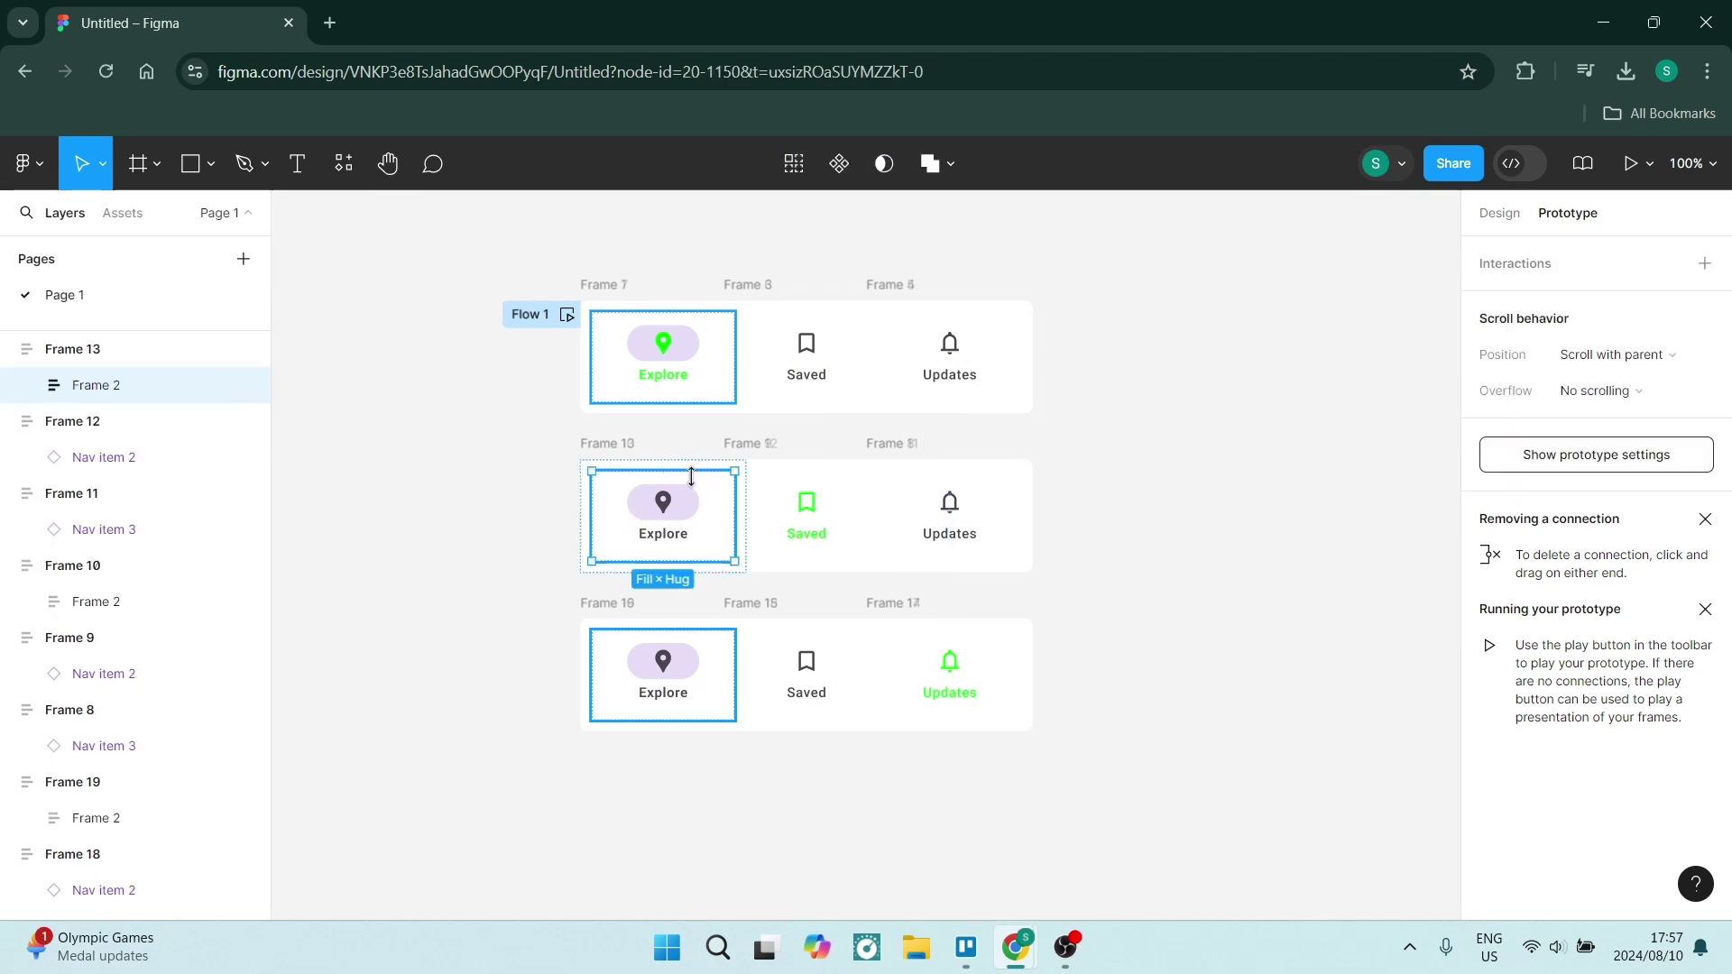
pyautogui.moveTo(735, 517); pyautogui.dragTo(688, 414)
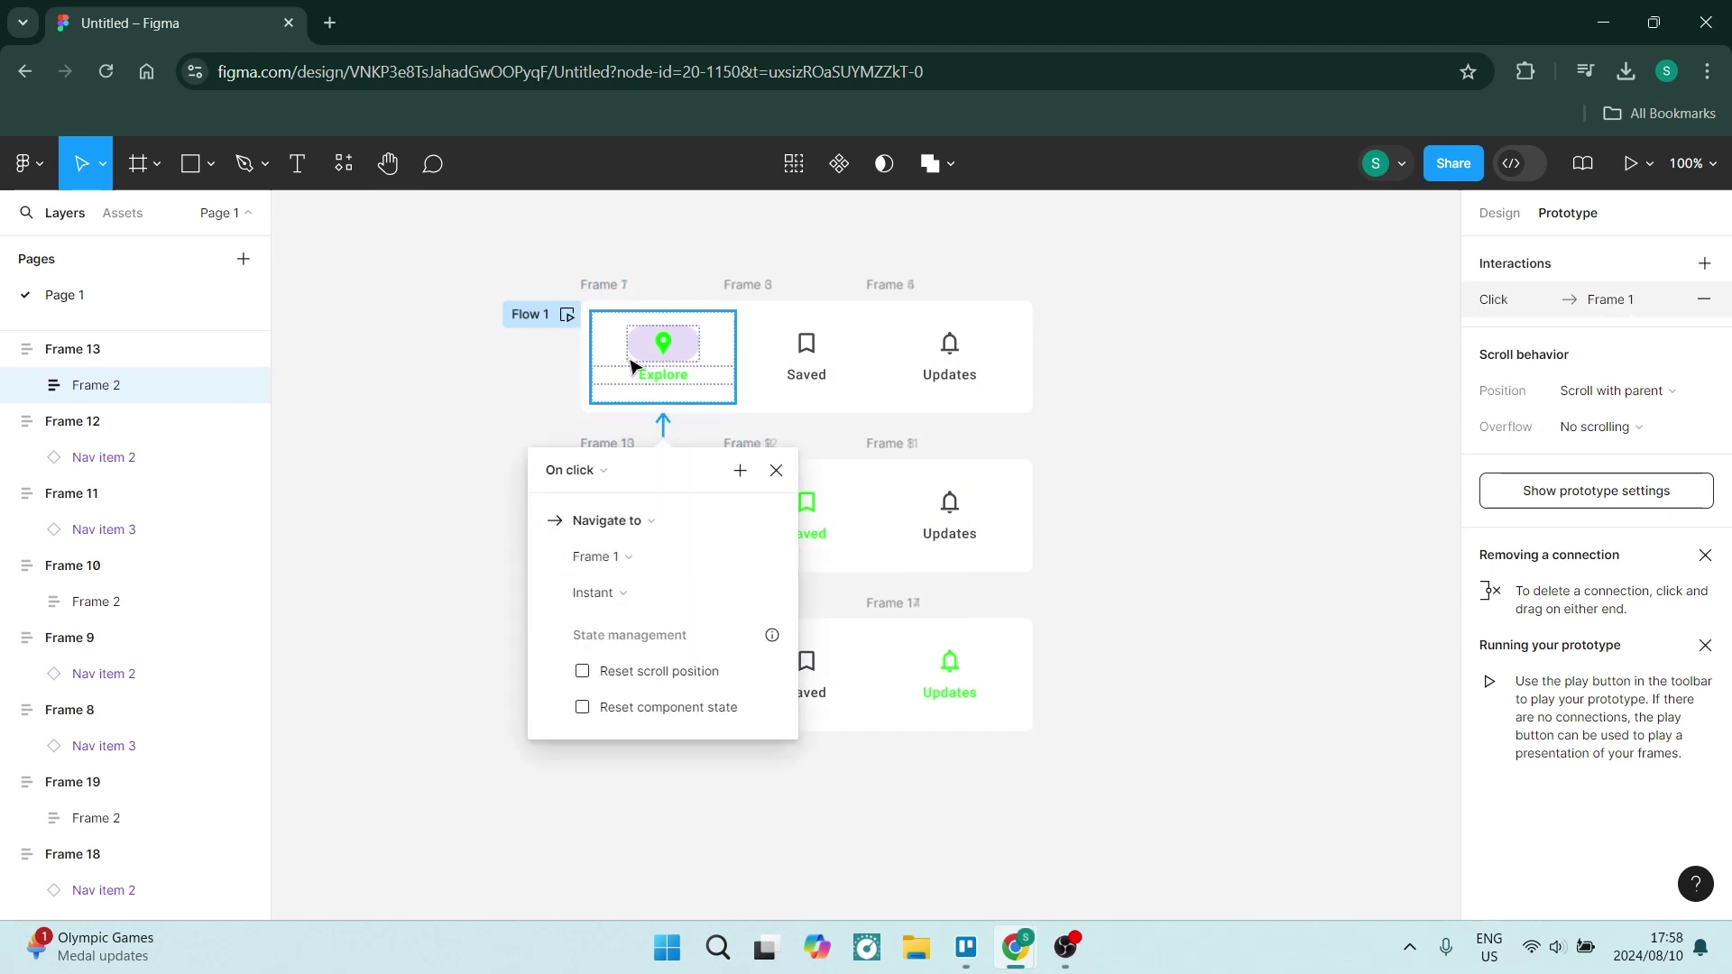
pyautogui.click(1165, 460)
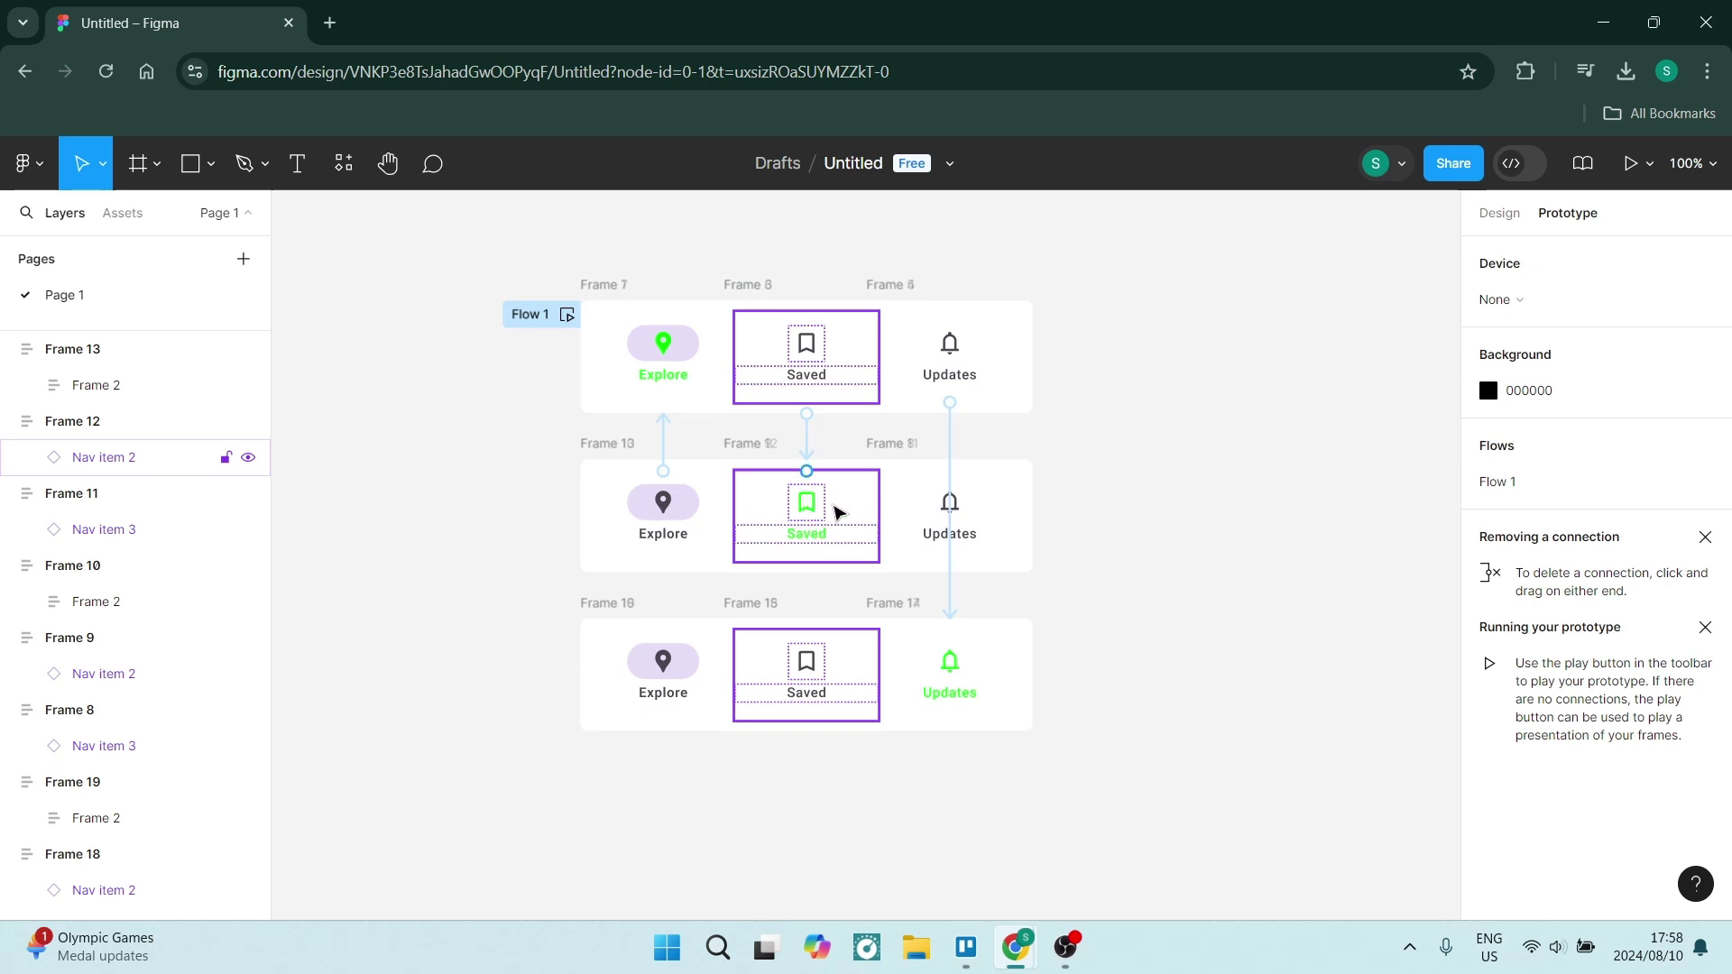
pyautogui.click(947, 512)
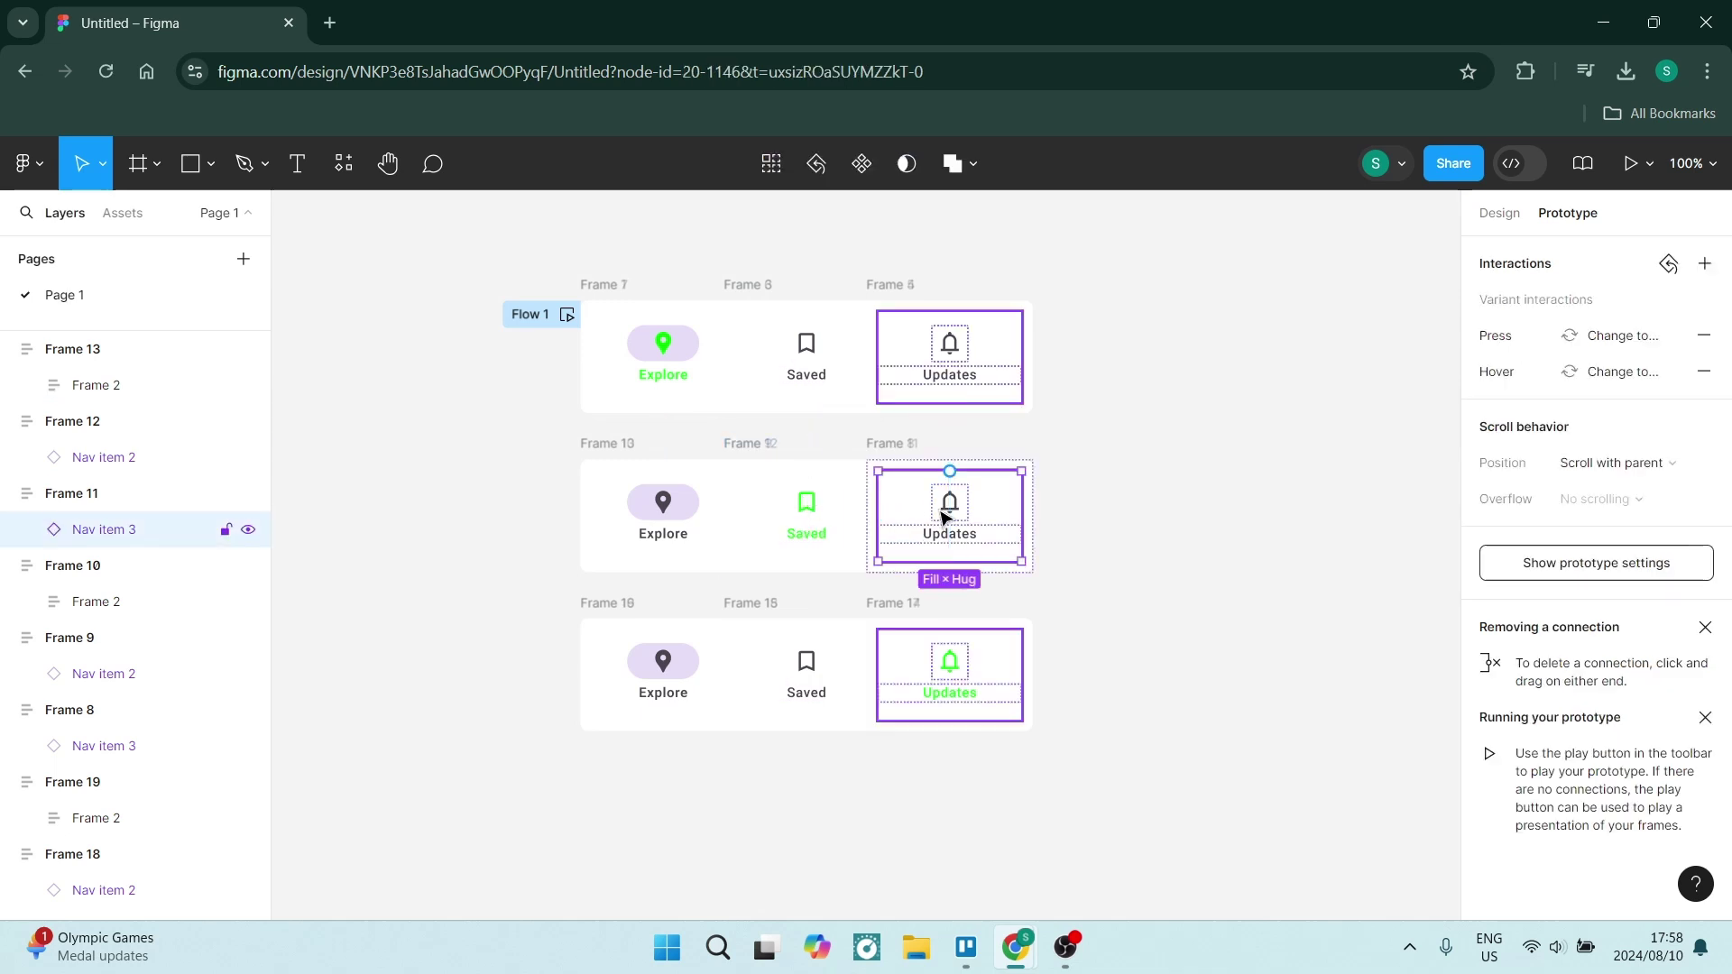
pyautogui.moveTo(1021, 516); pyautogui.dragTo(949, 637)
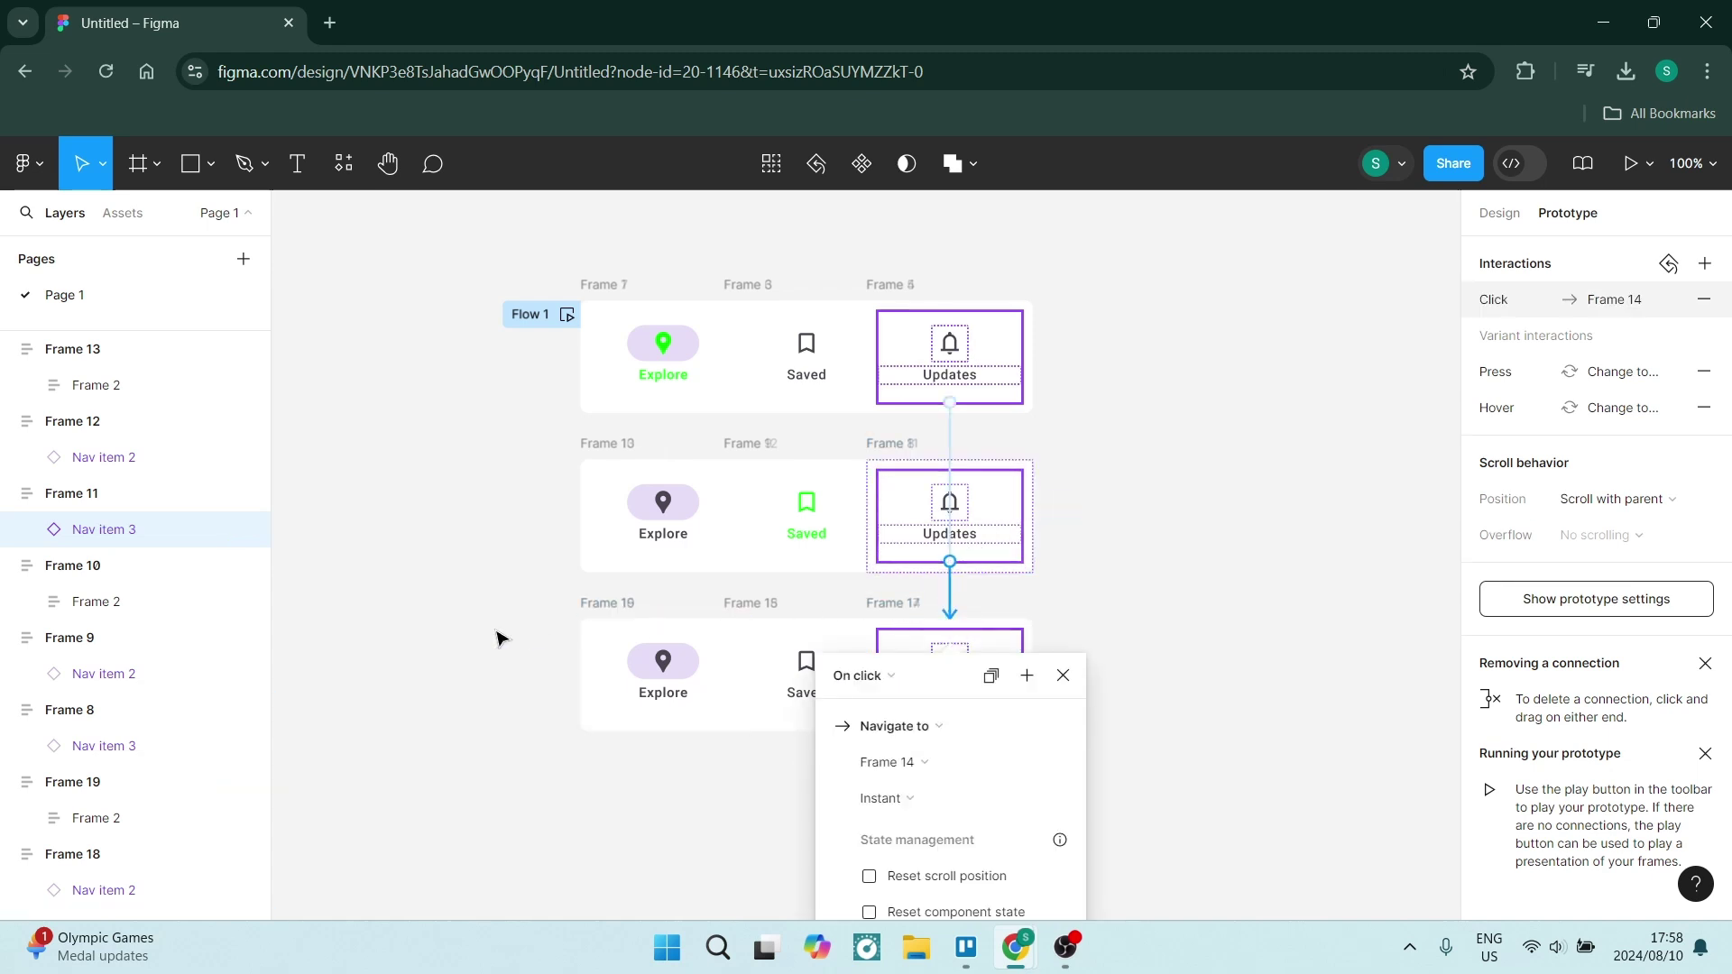
pyautogui.click(631, 672)
# Link the bottom bar's Explore item to the top bar and its Saved item to Frame 9
pyautogui.click(683, 677)
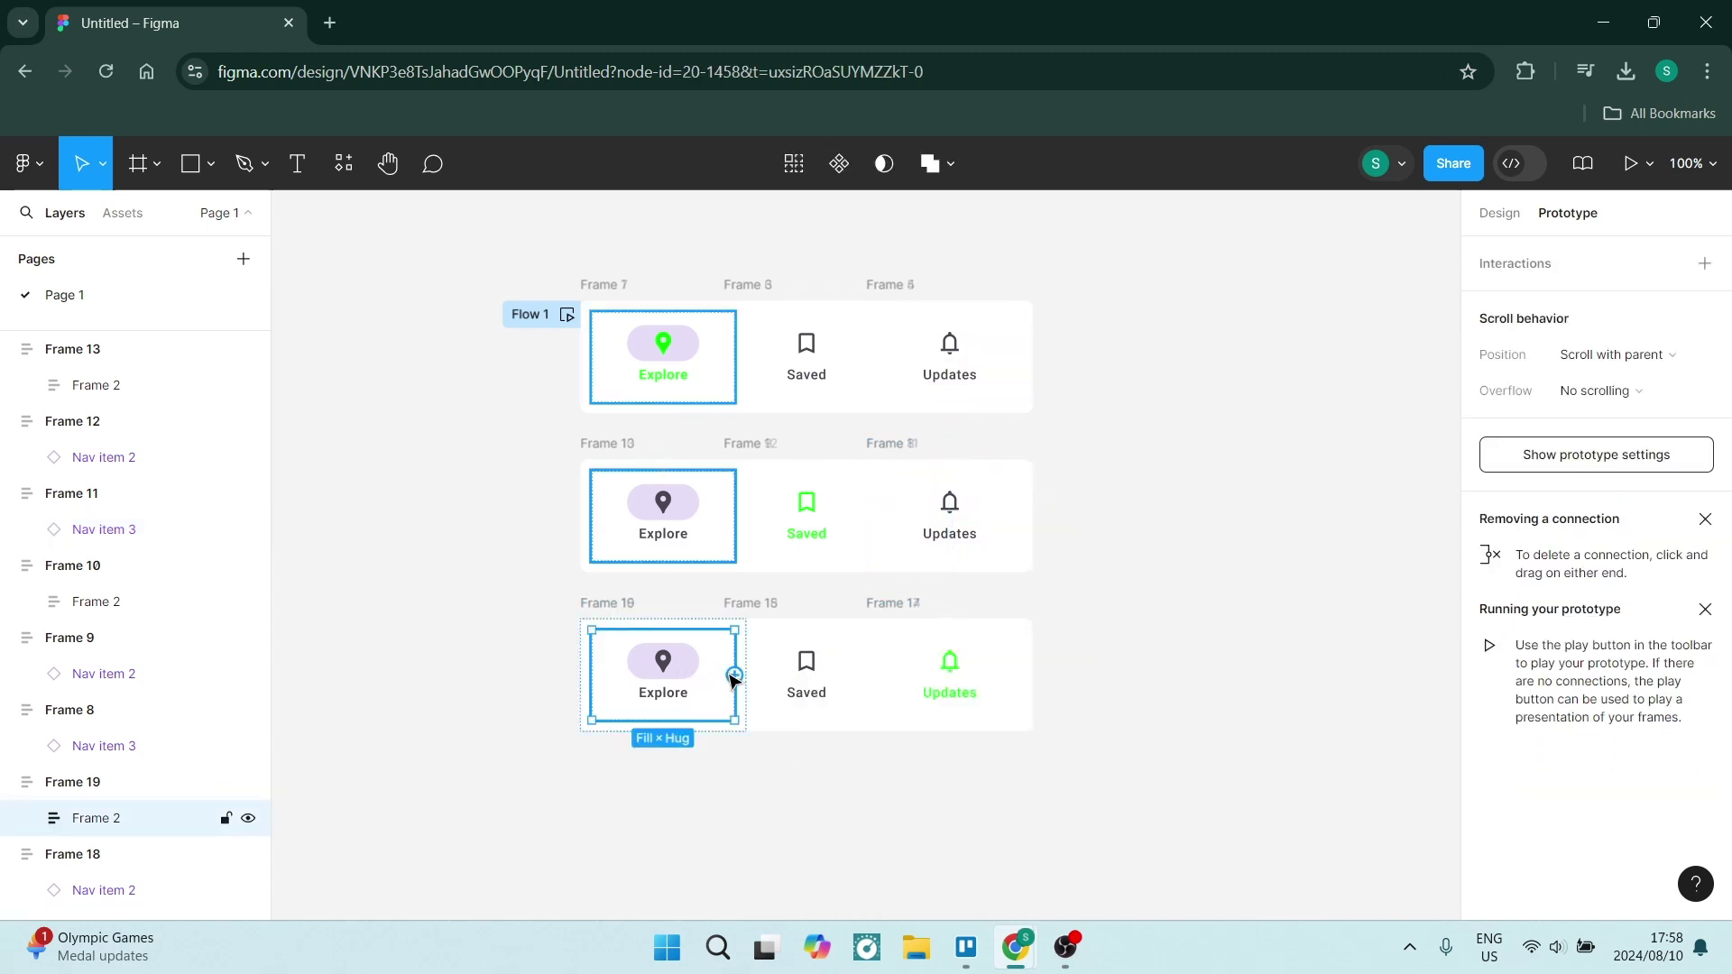
pyautogui.moveTo(734, 675); pyautogui.dragTo(683, 415)
pyautogui.click(414, 472)
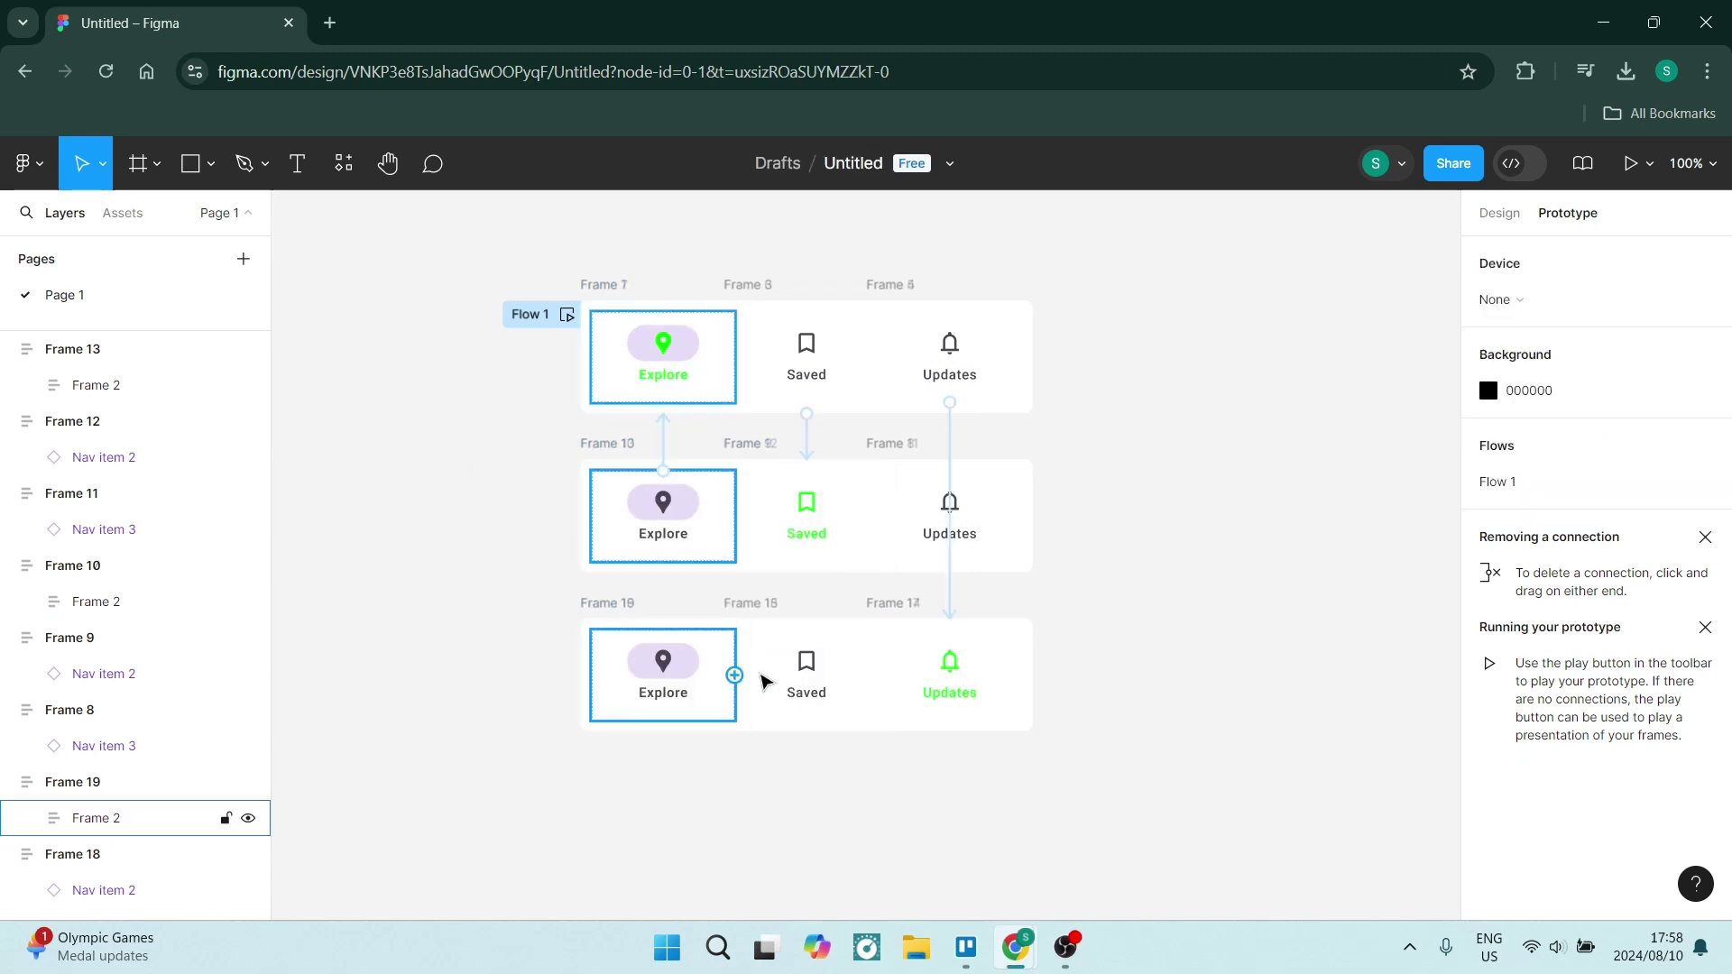
pyautogui.click(803, 678)
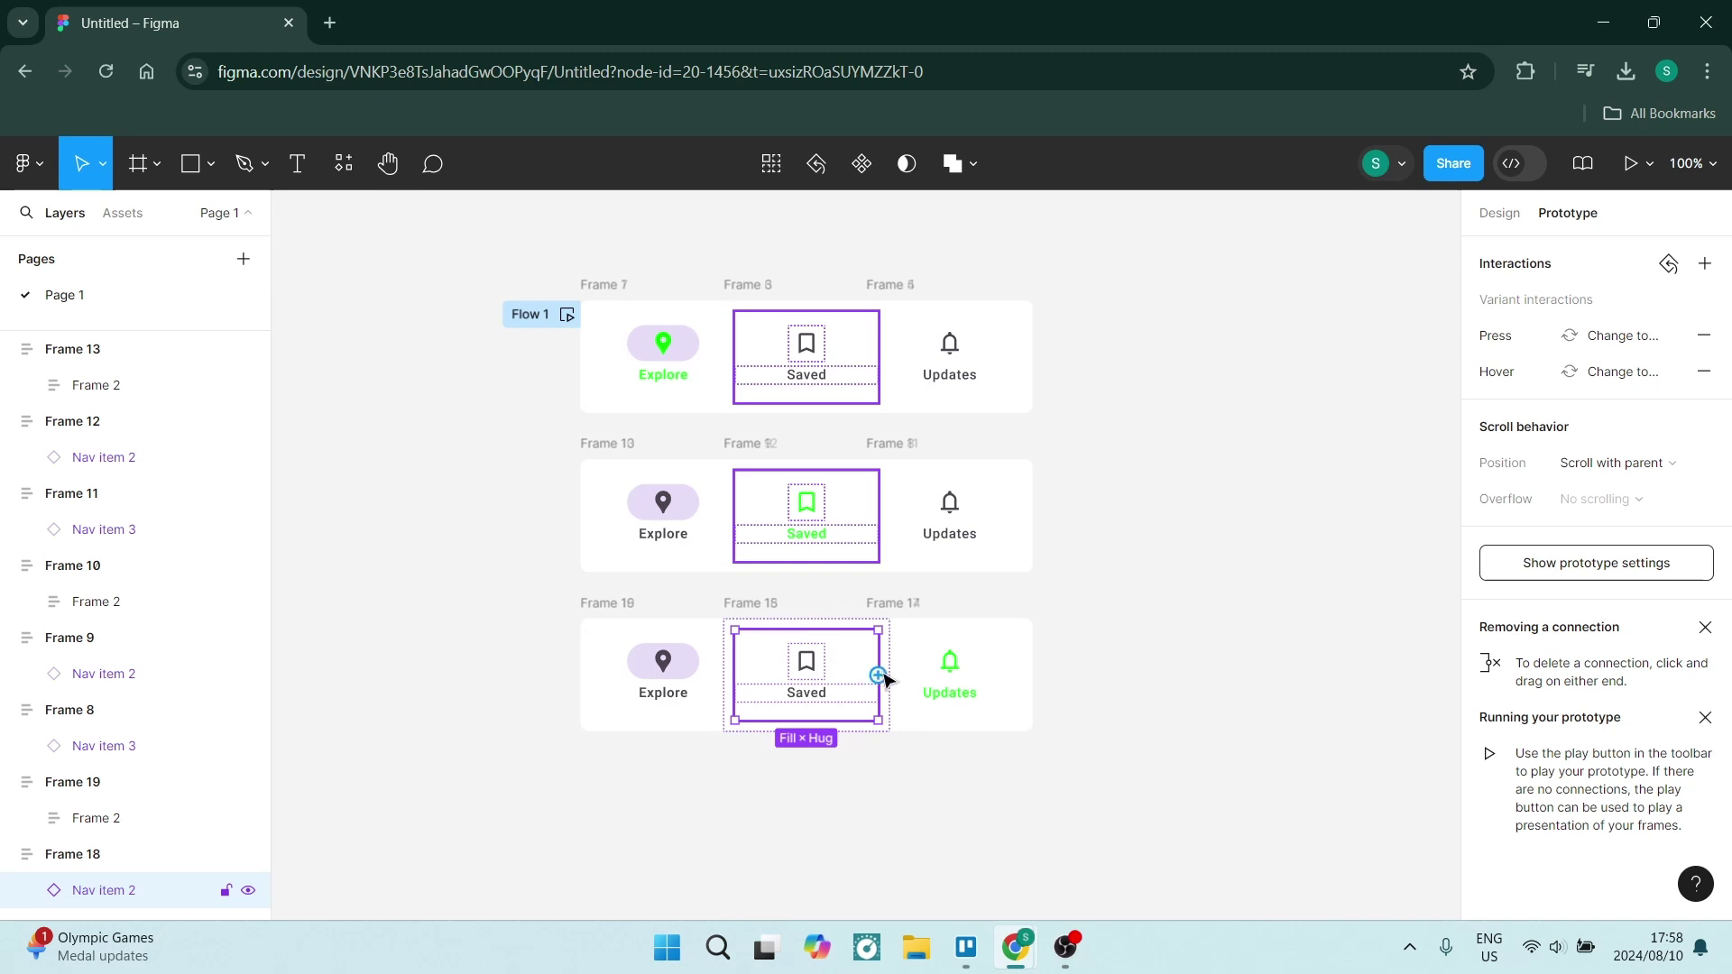
pyautogui.moveTo(879, 675); pyautogui.dragTo(809, 580)
pyautogui.click(1105, 699)
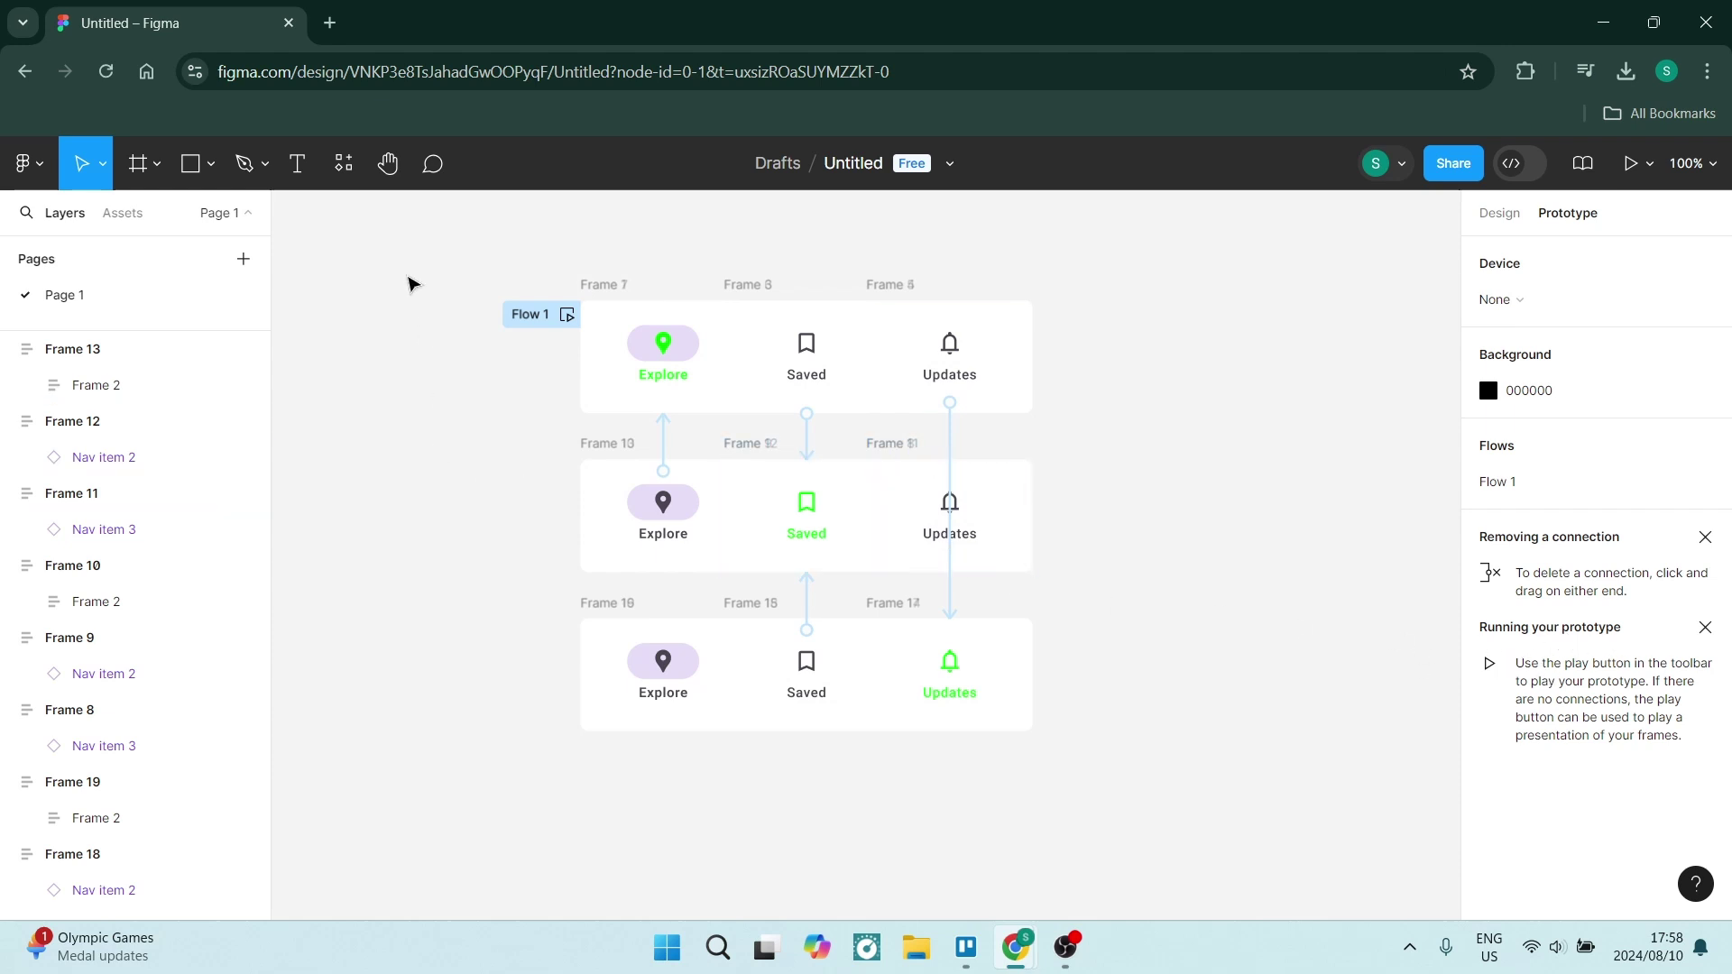
# Drag the library's Navigation bar asset onto the canvas and position it above the three linked bars
pyautogui.click(122, 226)
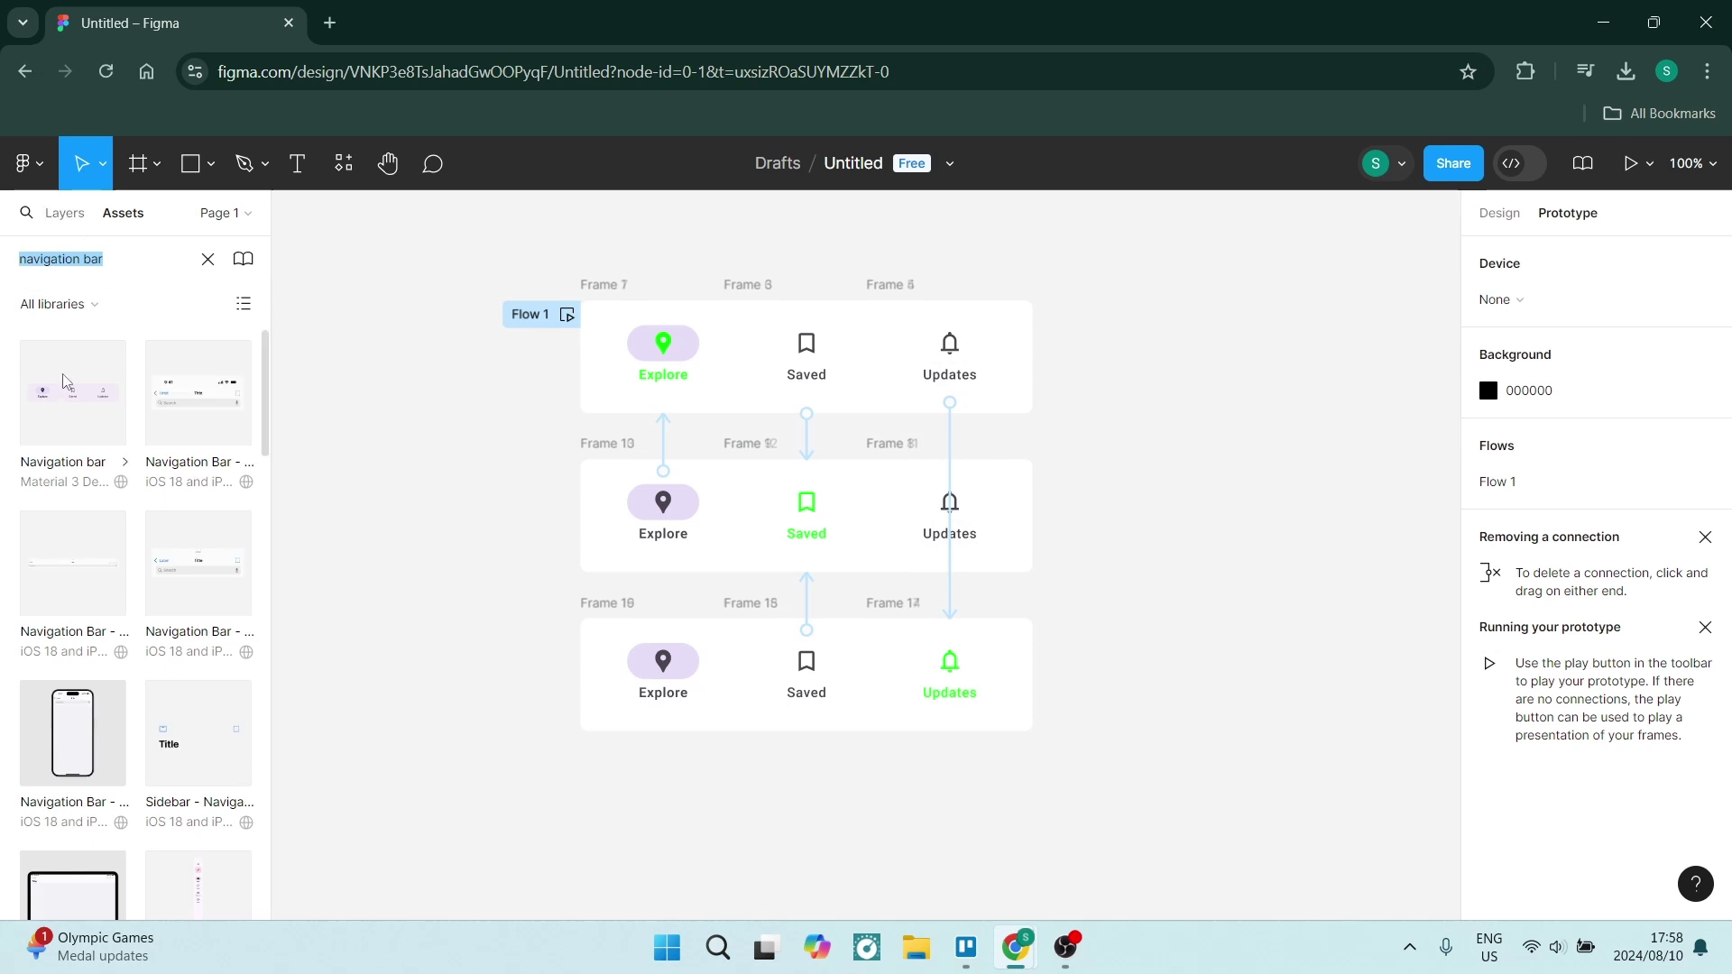
pyautogui.scroll(5, 649, 391)
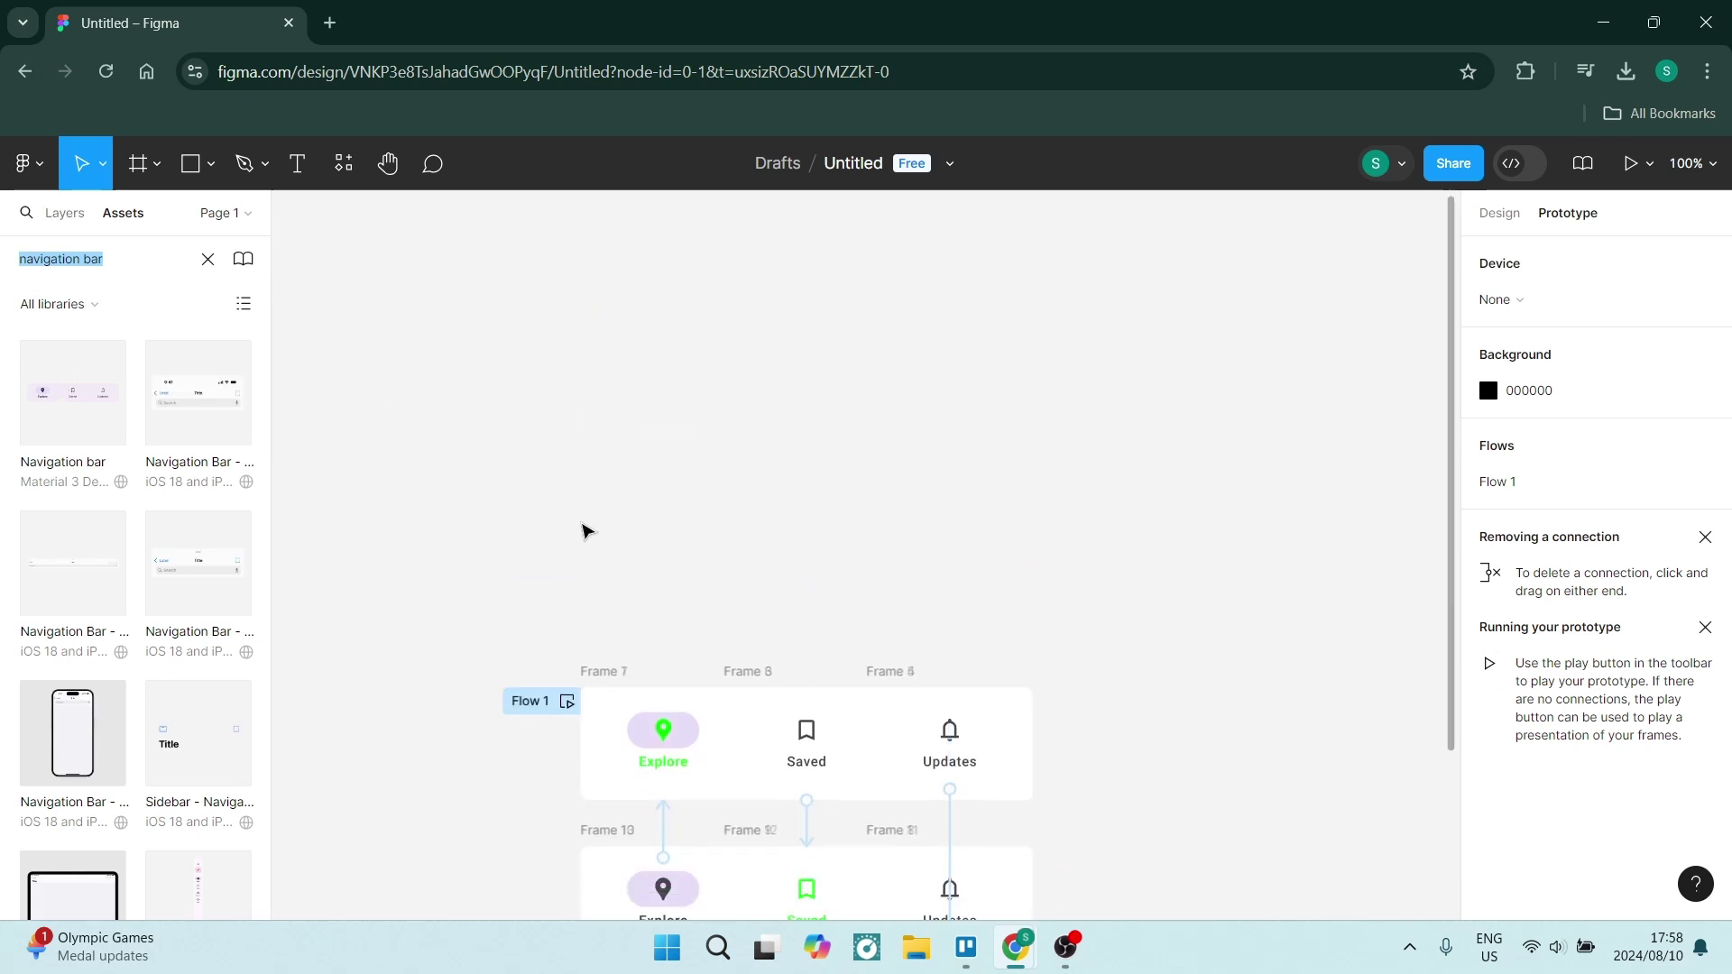
pyautogui.scroll(-2, 585, 530)
pyautogui.moveTo(74, 406); pyautogui.dragTo(762, 426)
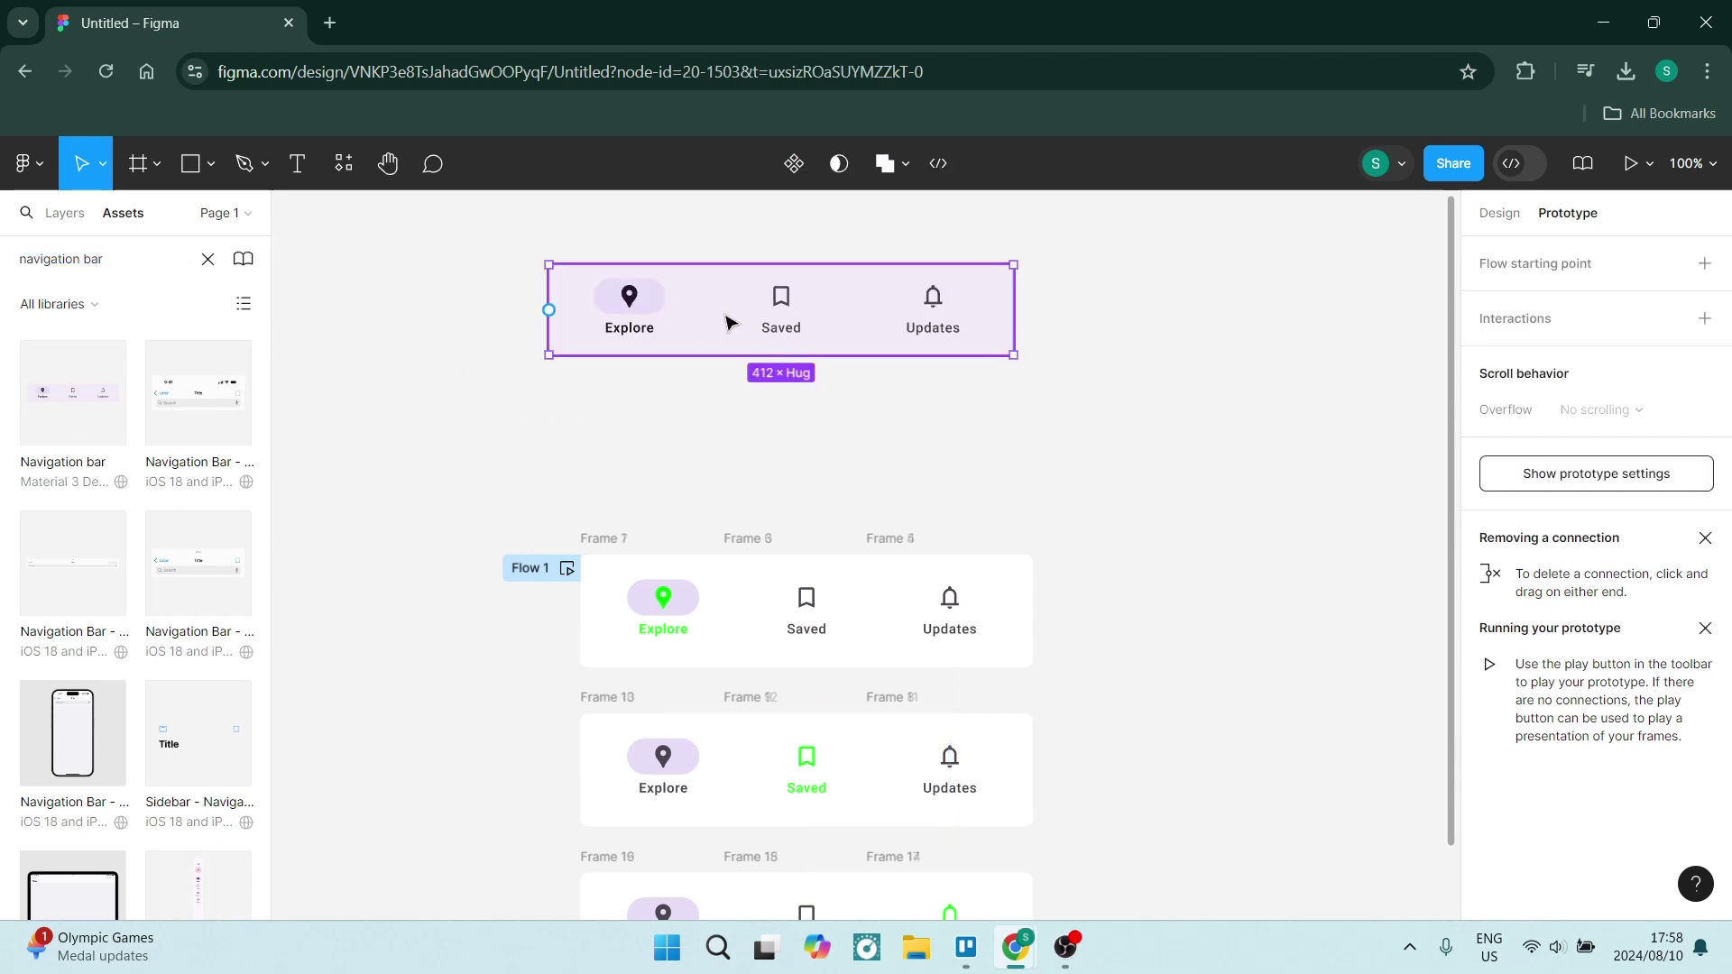
pyautogui.moveTo(729, 322)
pyautogui.mouseDown()
pyautogui.moveTo(719, 336)
pyautogui.moveTo(769, 333)
pyautogui.moveTo(750, 336)
pyautogui.mouseUp()
pyautogui.click(439, 388)
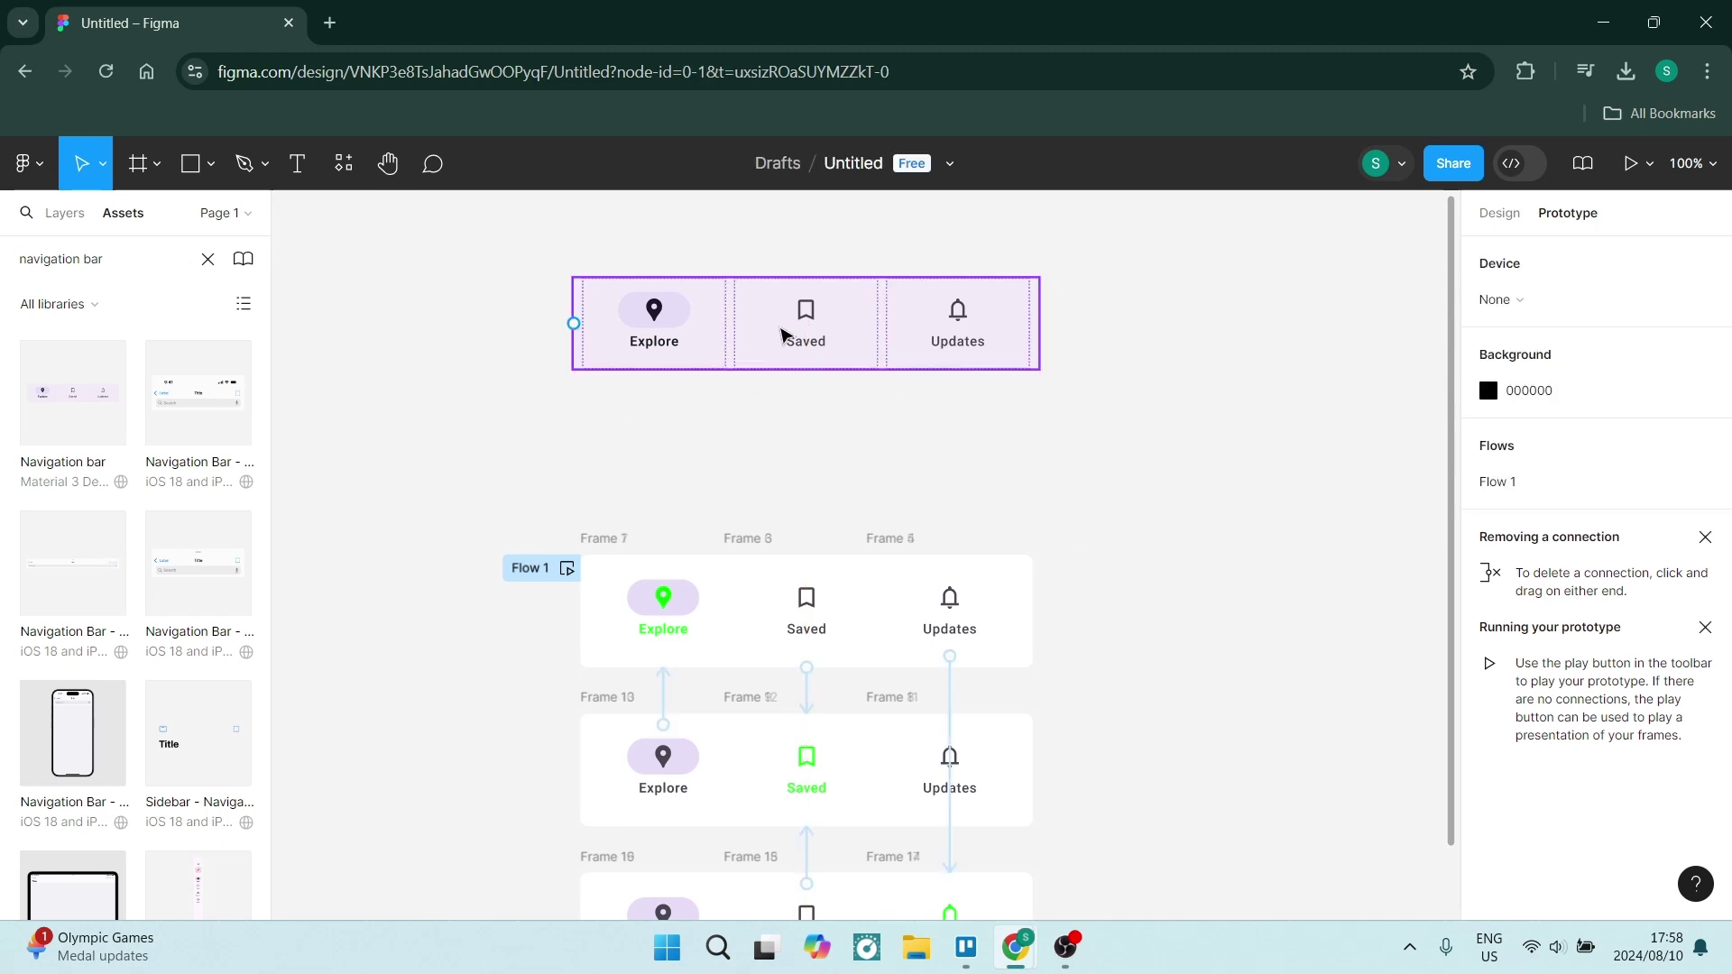